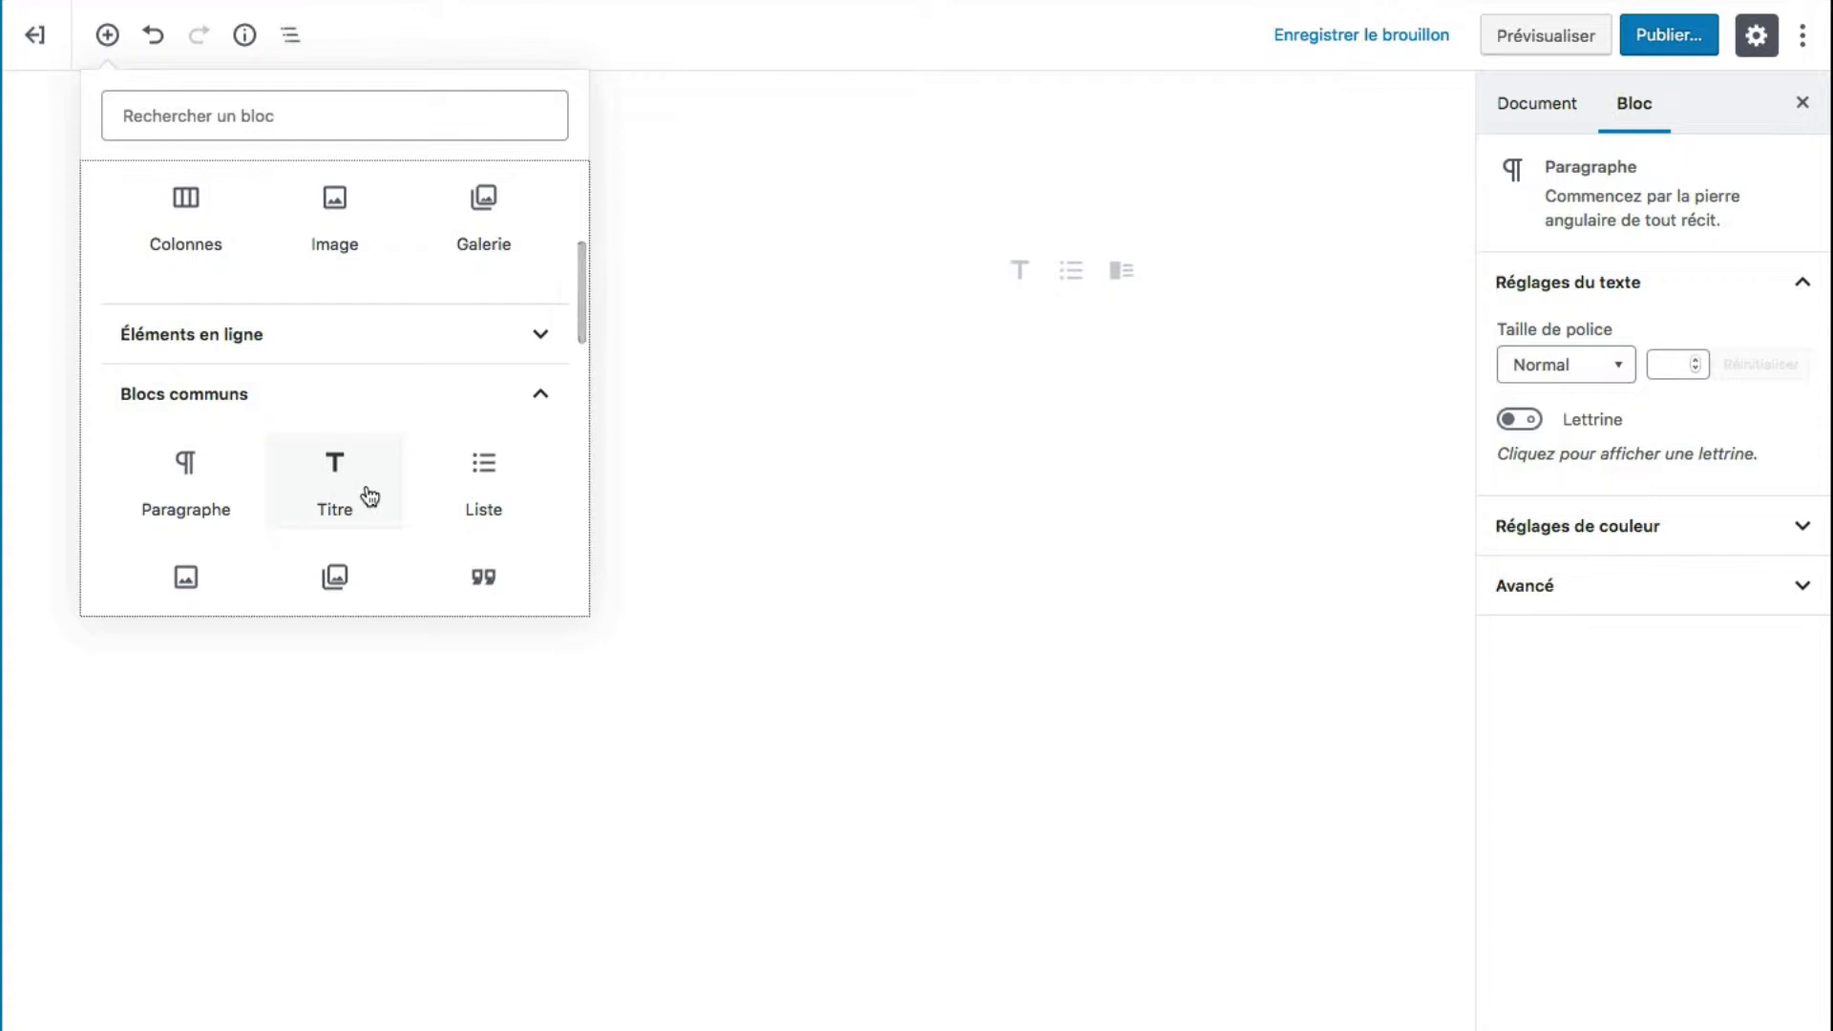
Step: Insert a level 2 heading block below the article title with the text "Exemple de titre de niveau 2"
click(369, 495)
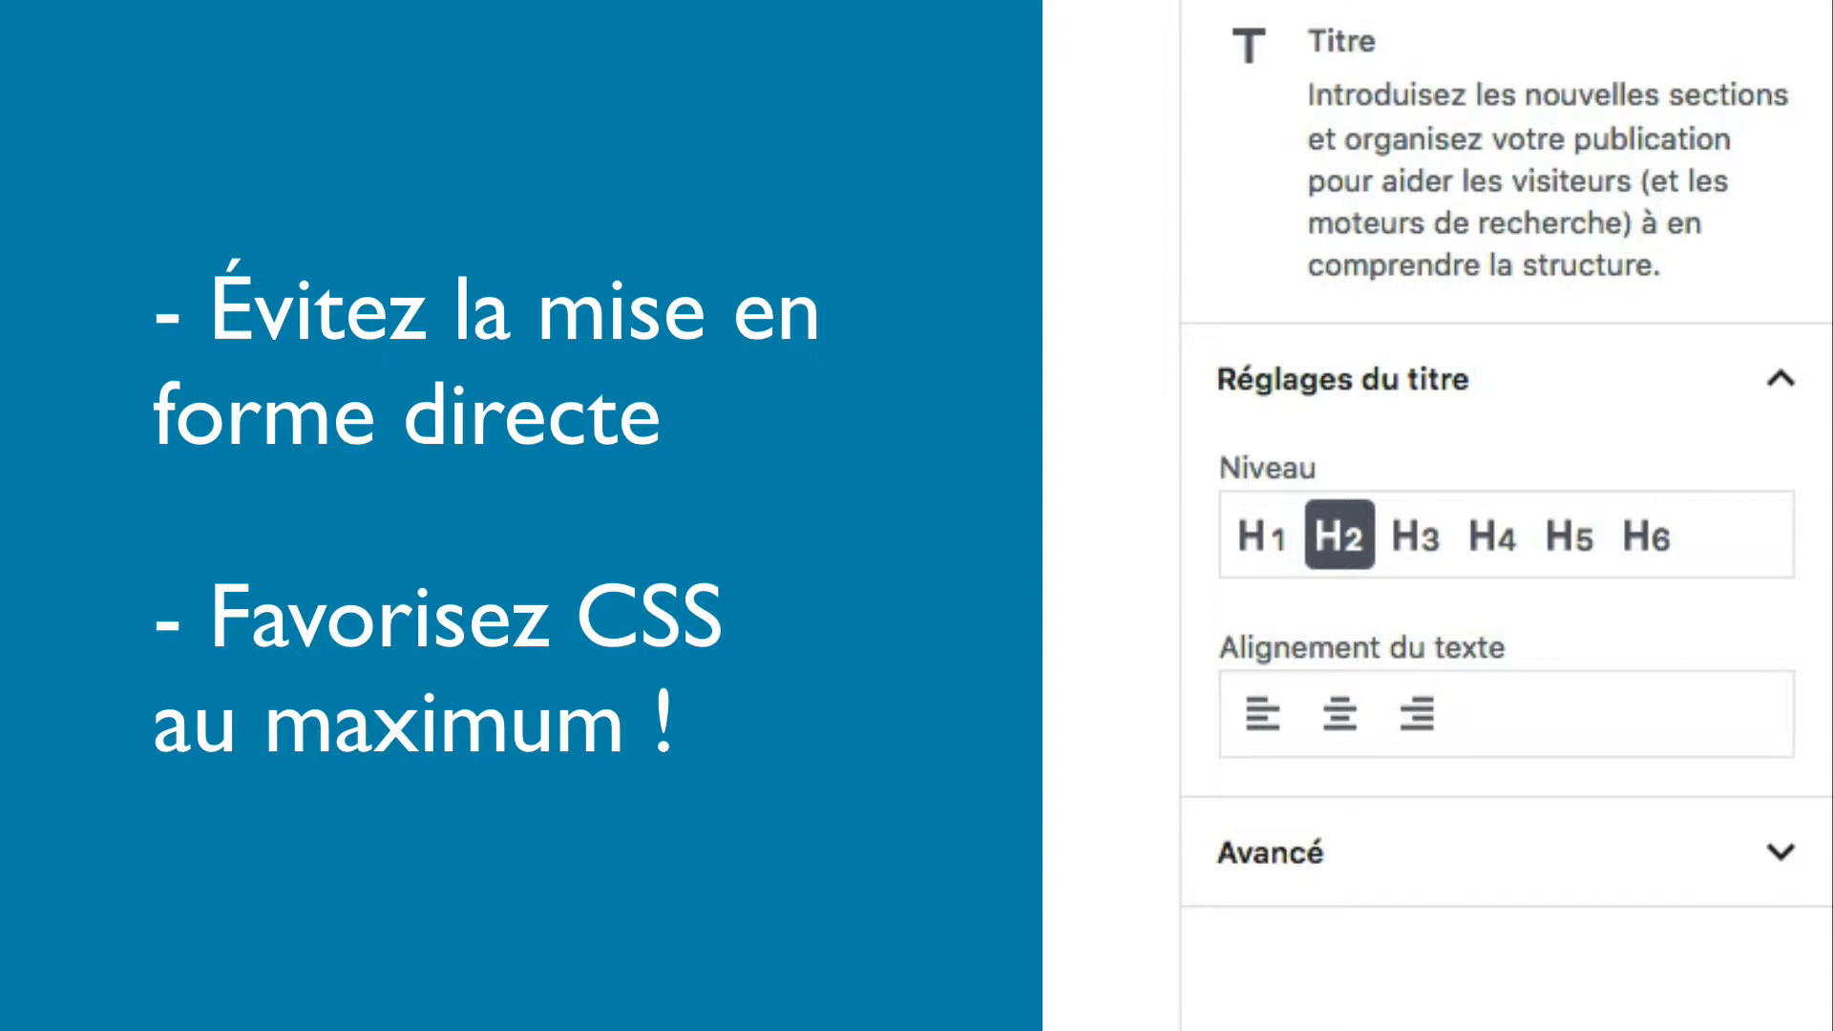
click(1790, 401)
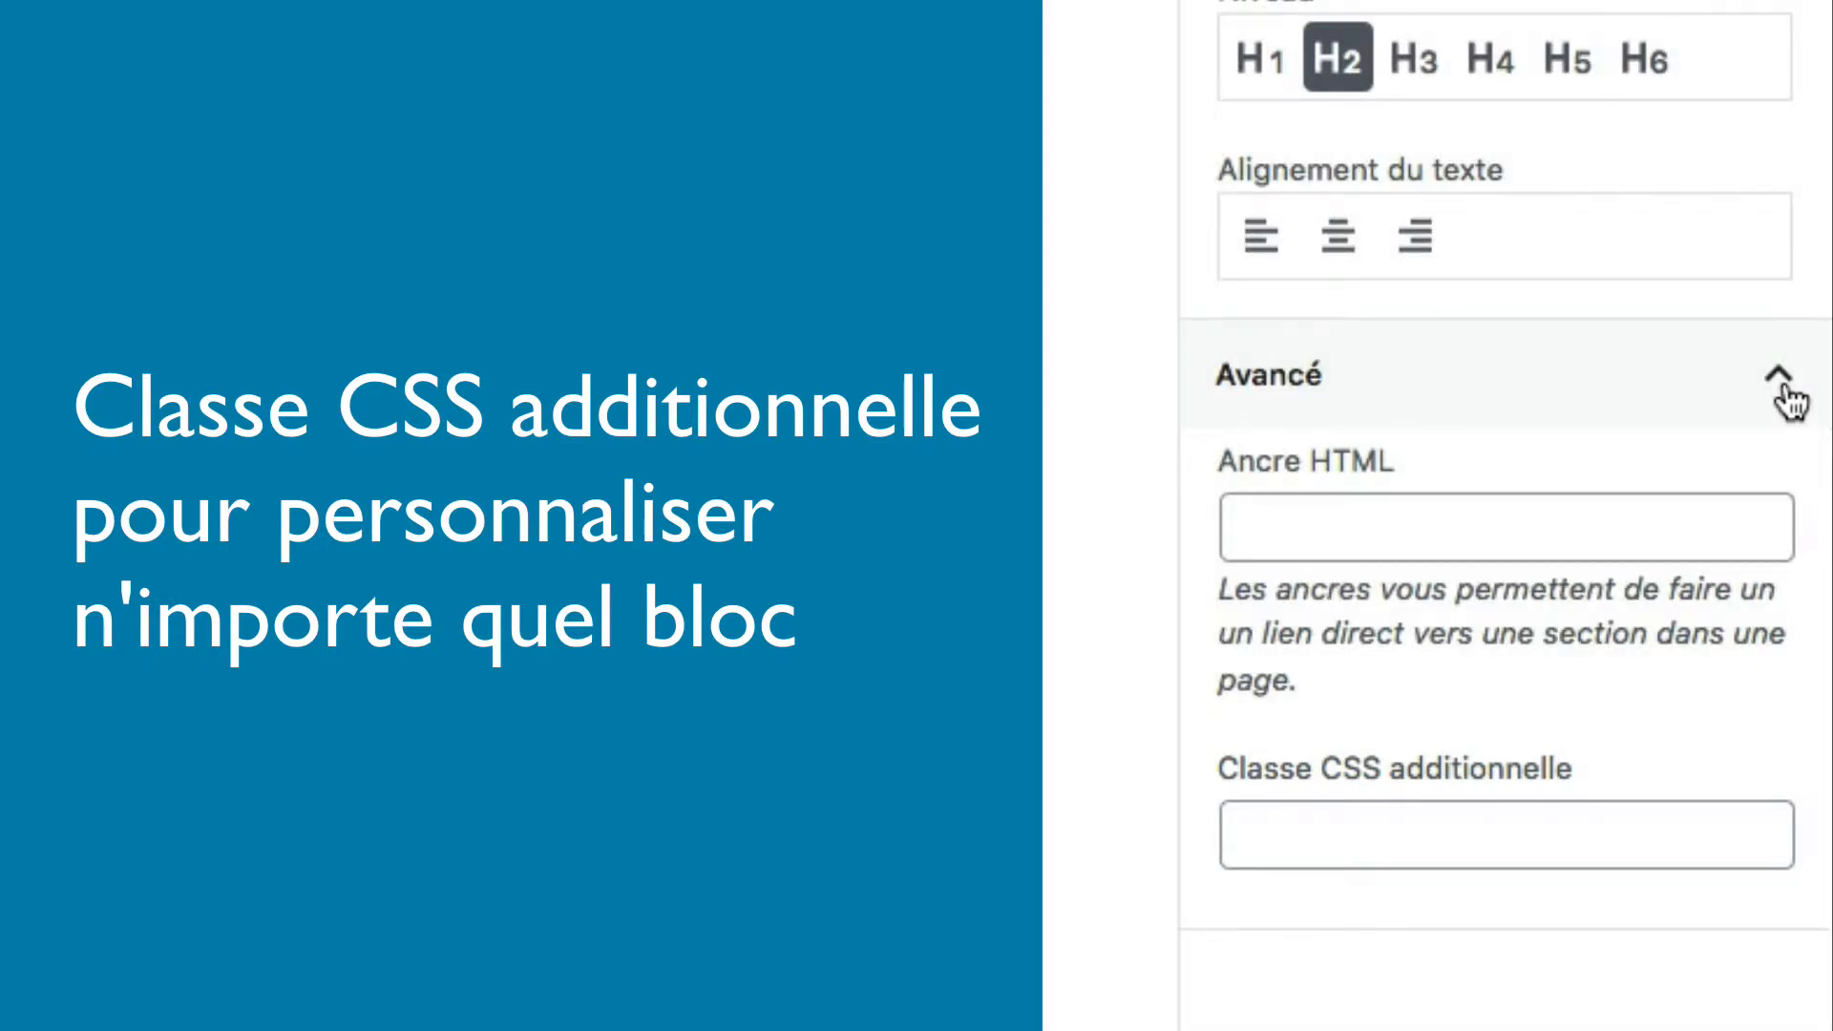
click(1790, 401)
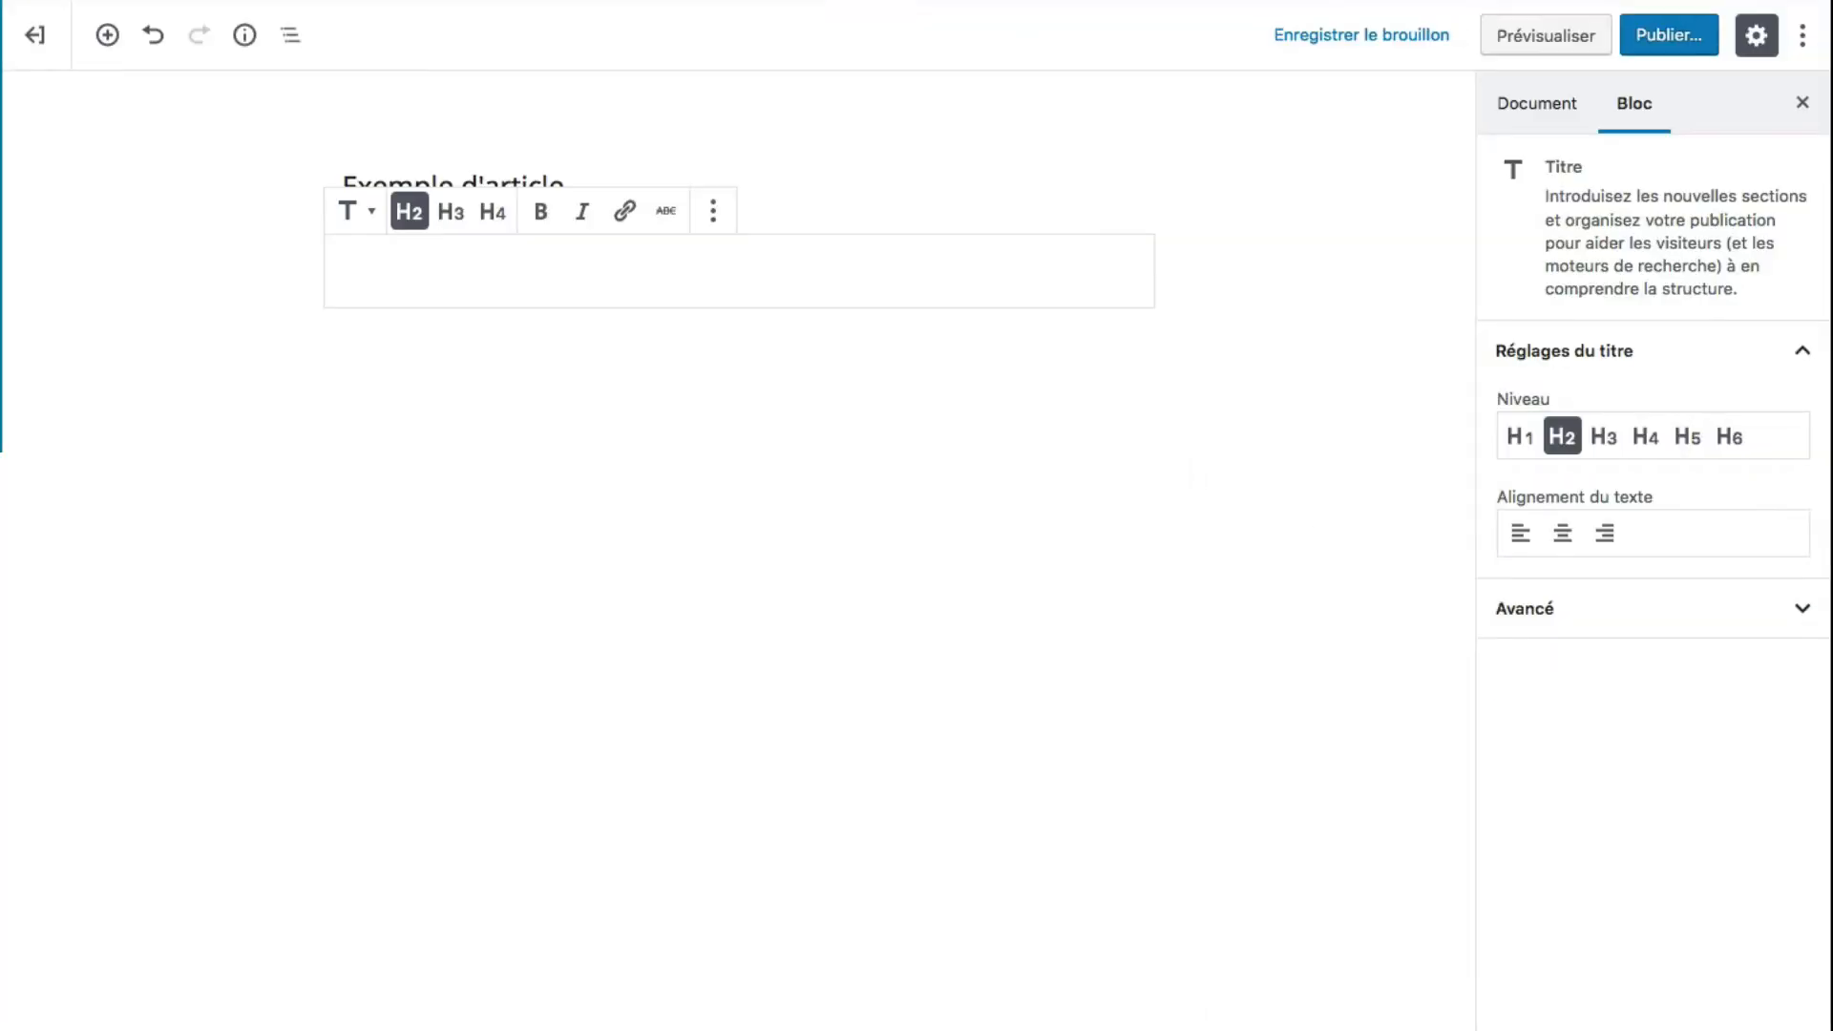
text(Exemple d)
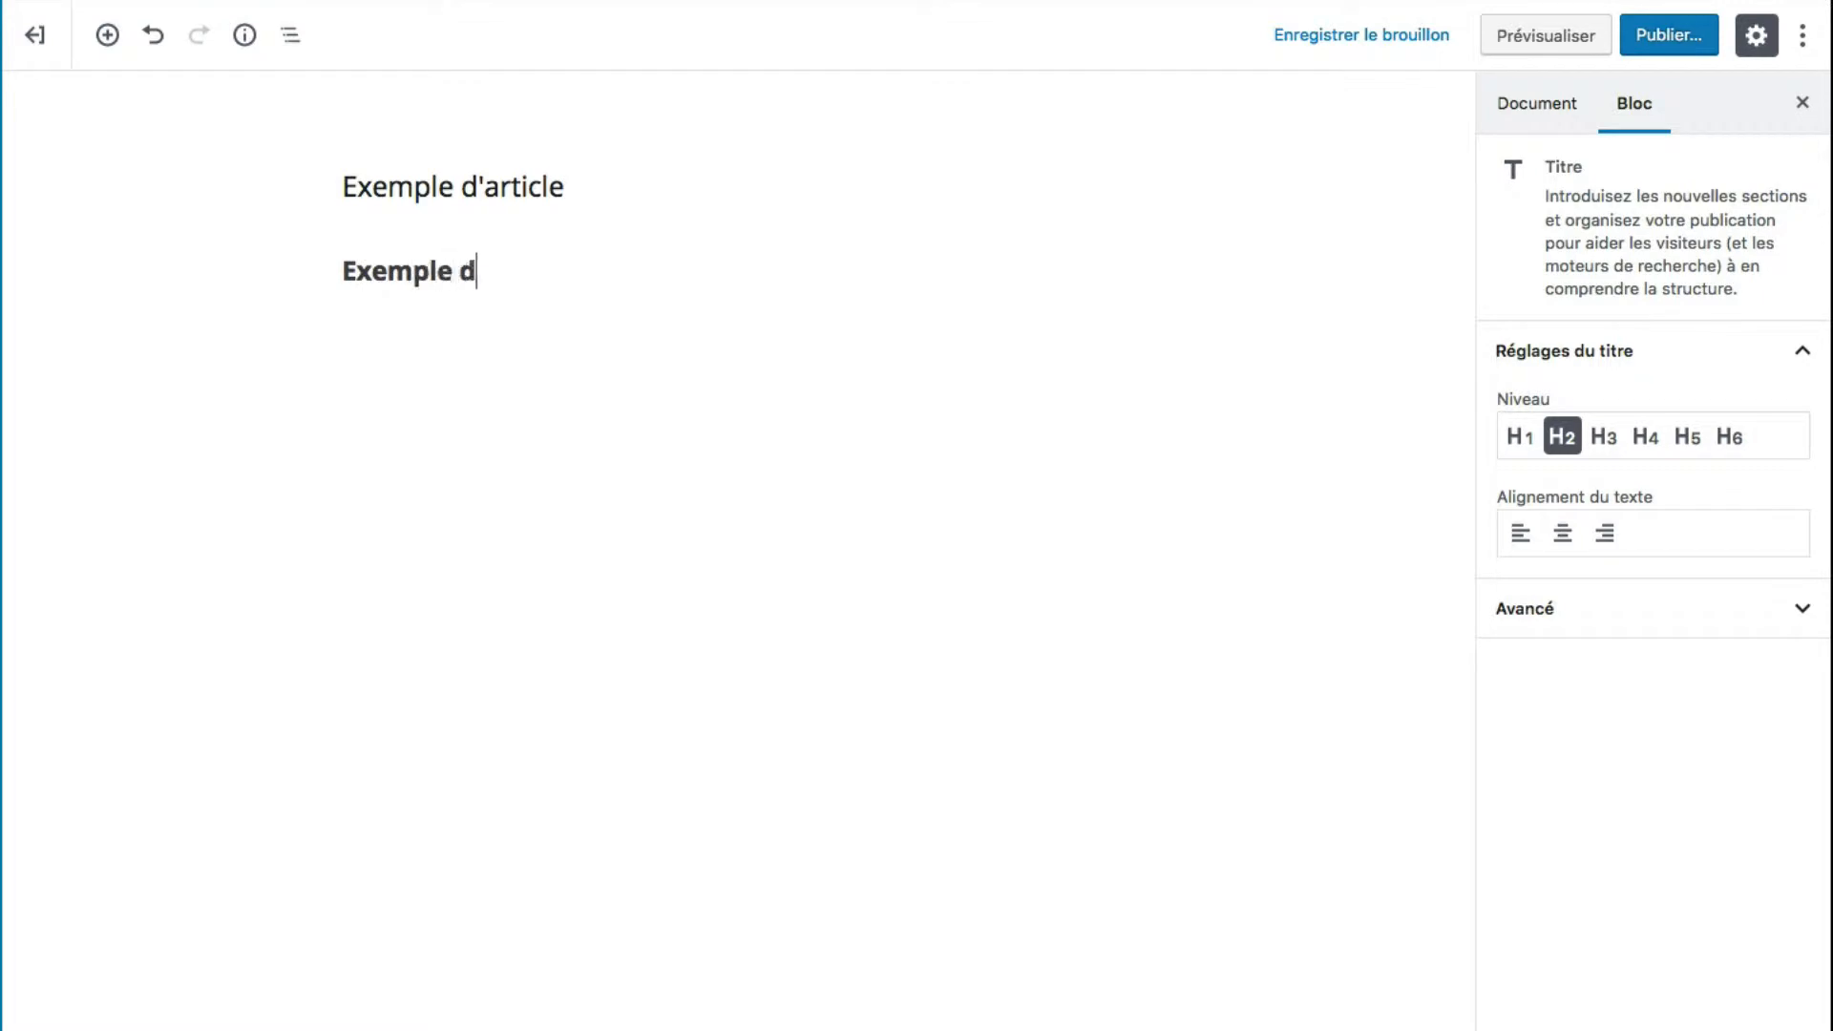
text(e titre de niveau)
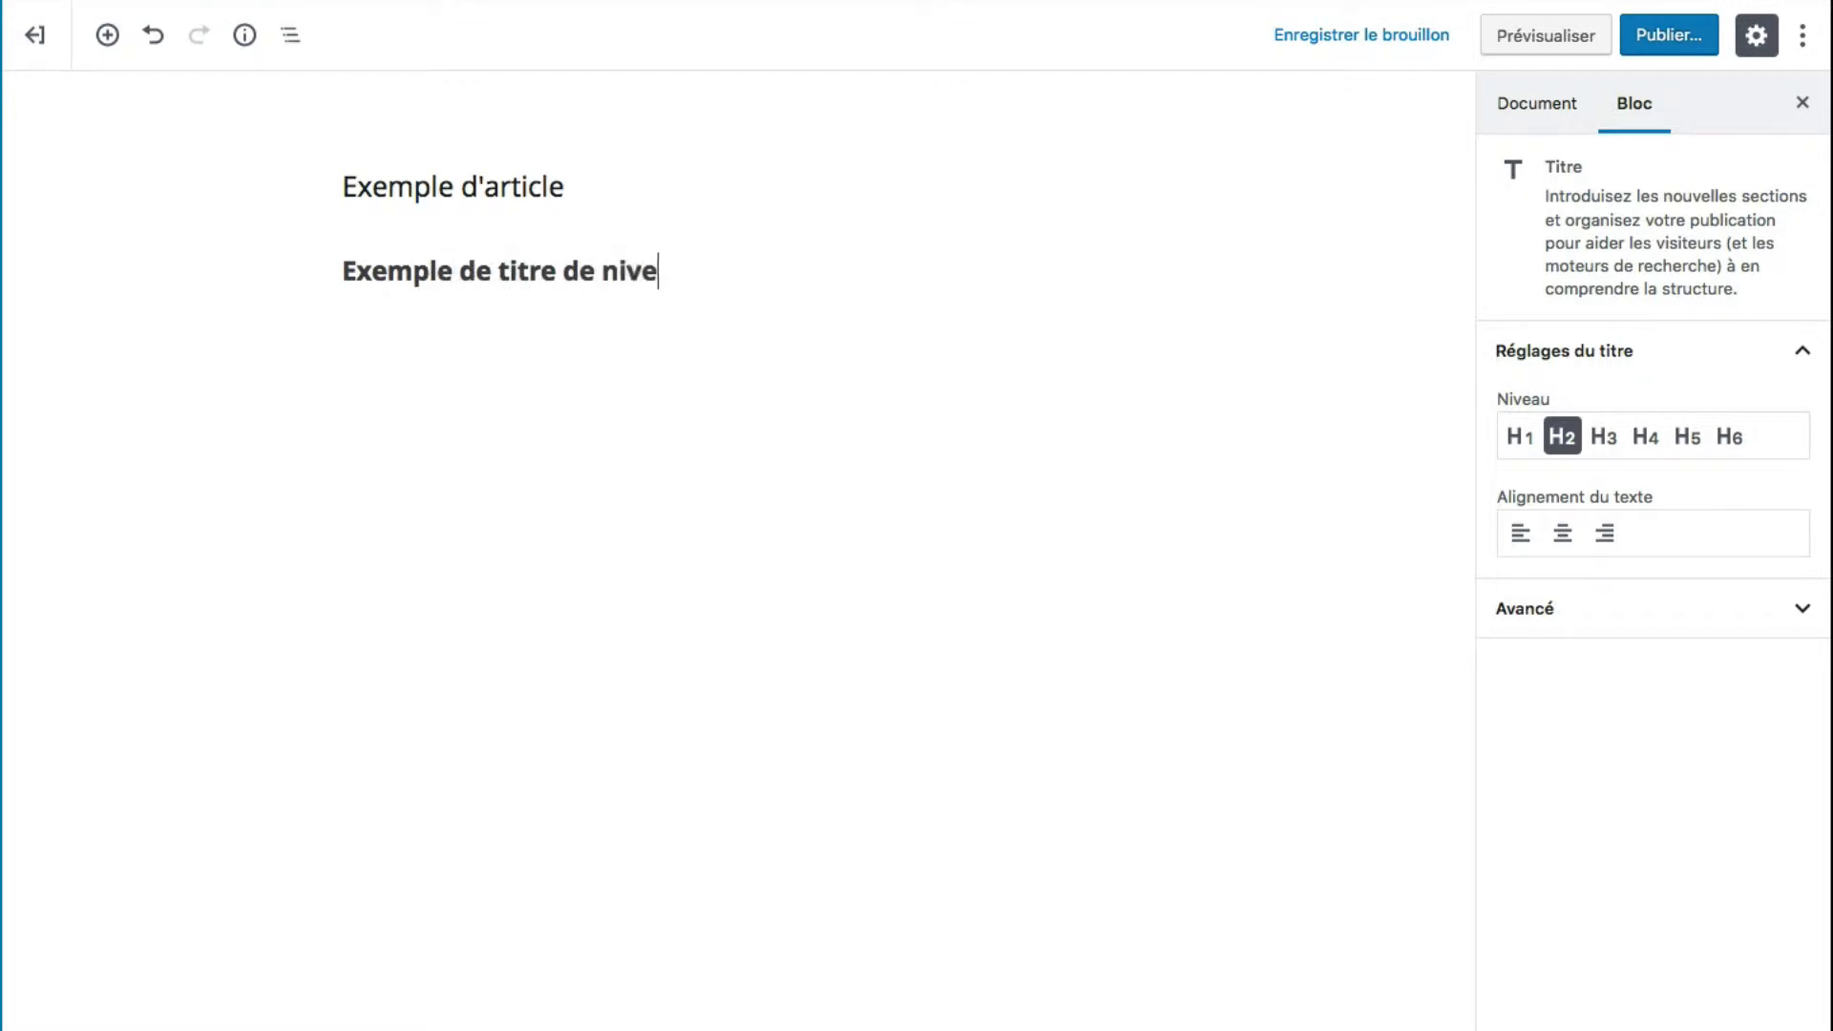
text( 2)
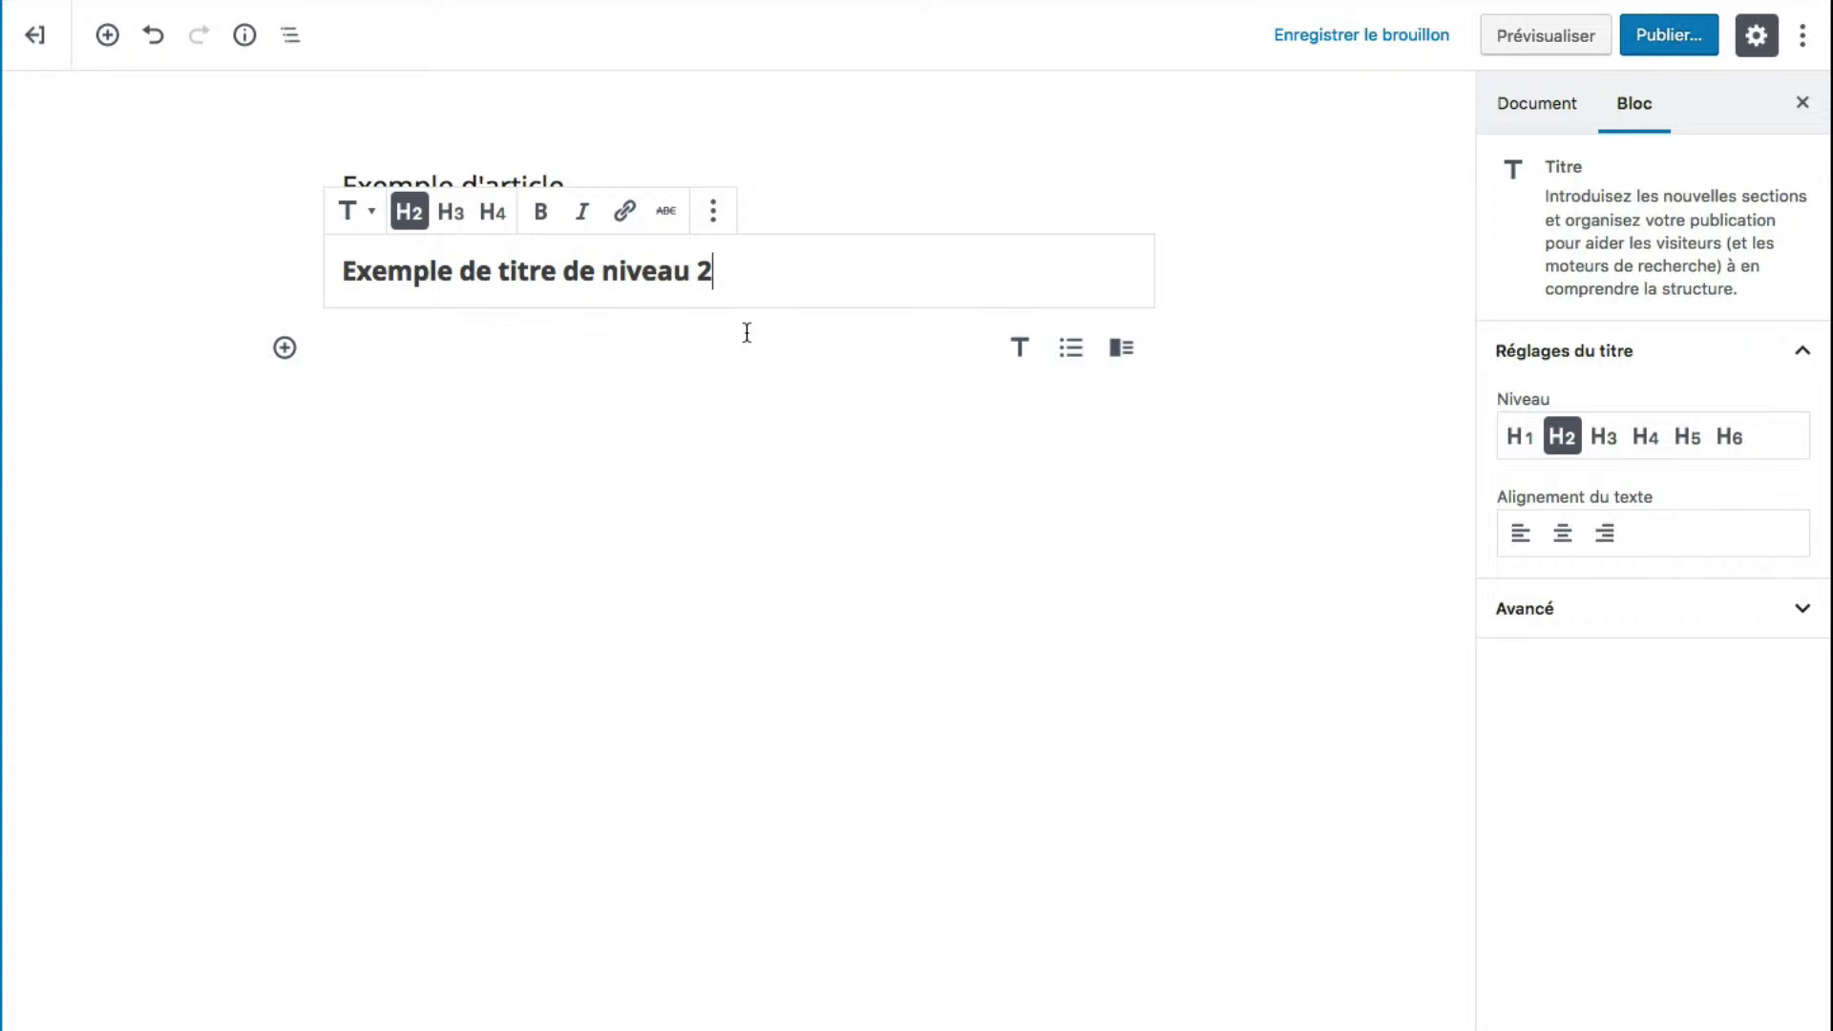
click(713, 211)
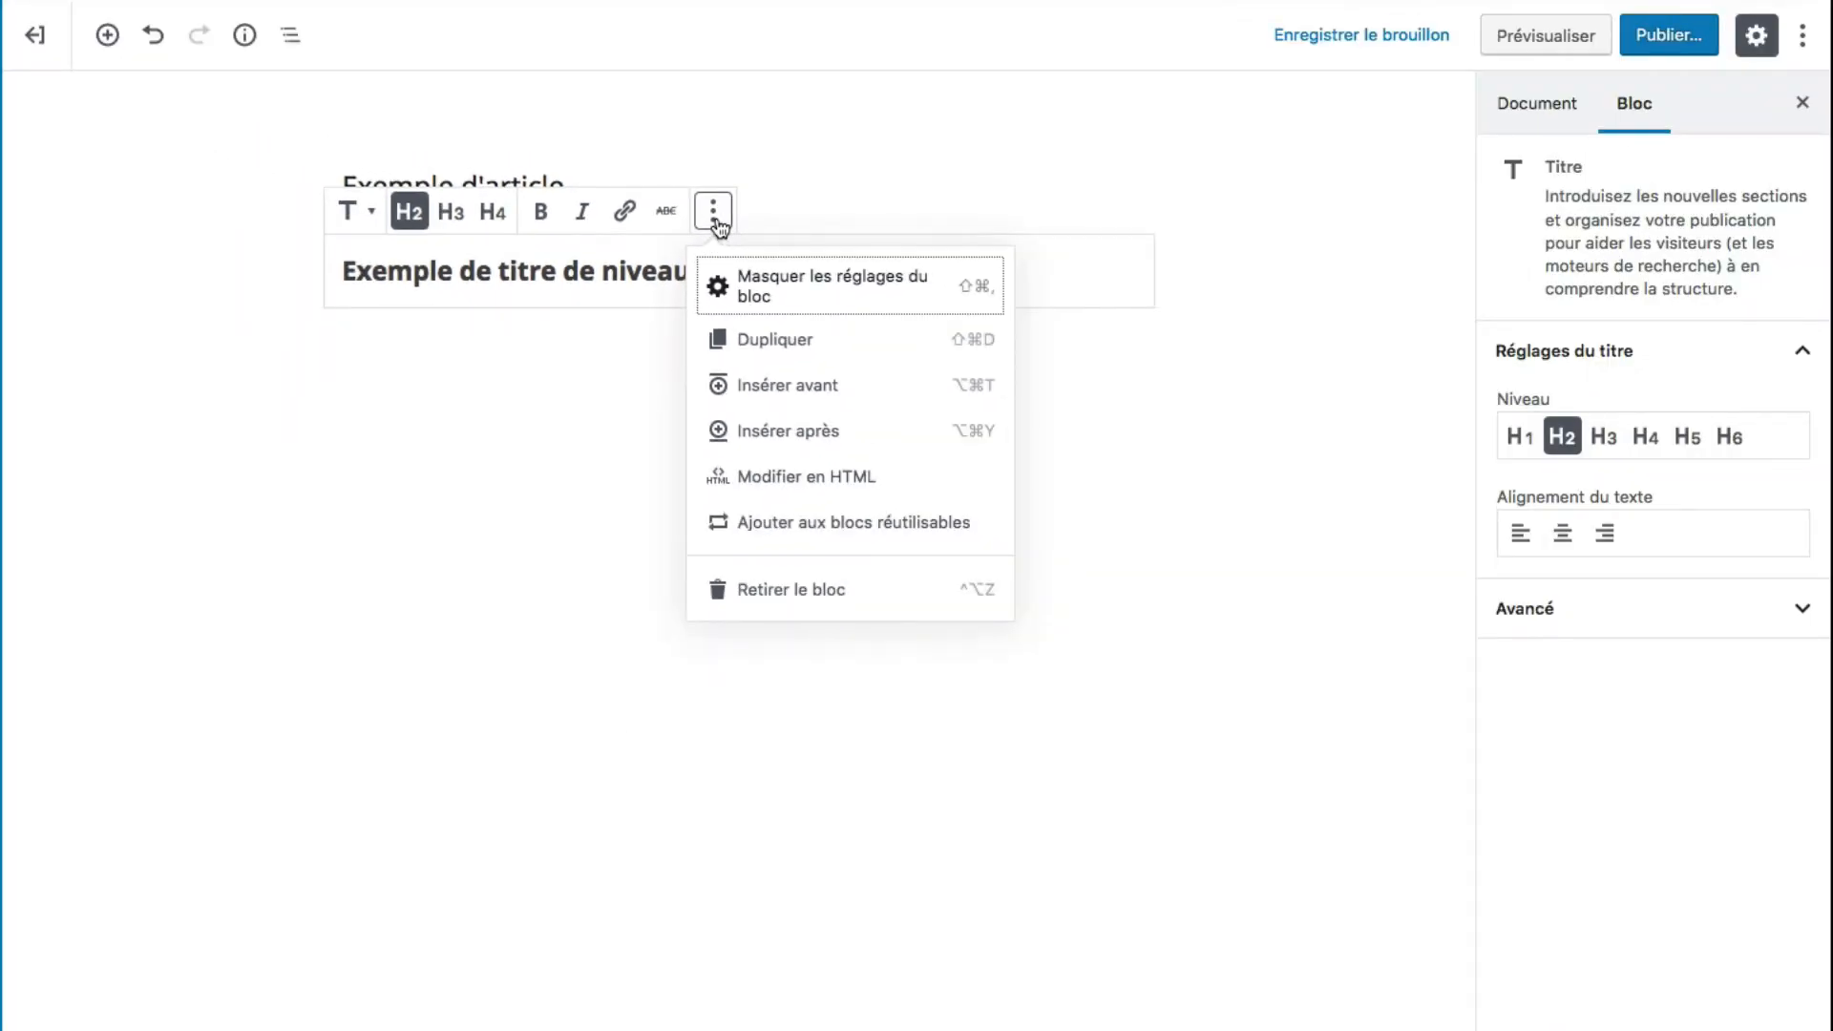
Step: Add a paragraph block below the heading with the text "Un peu de texte"
click(110, 44)
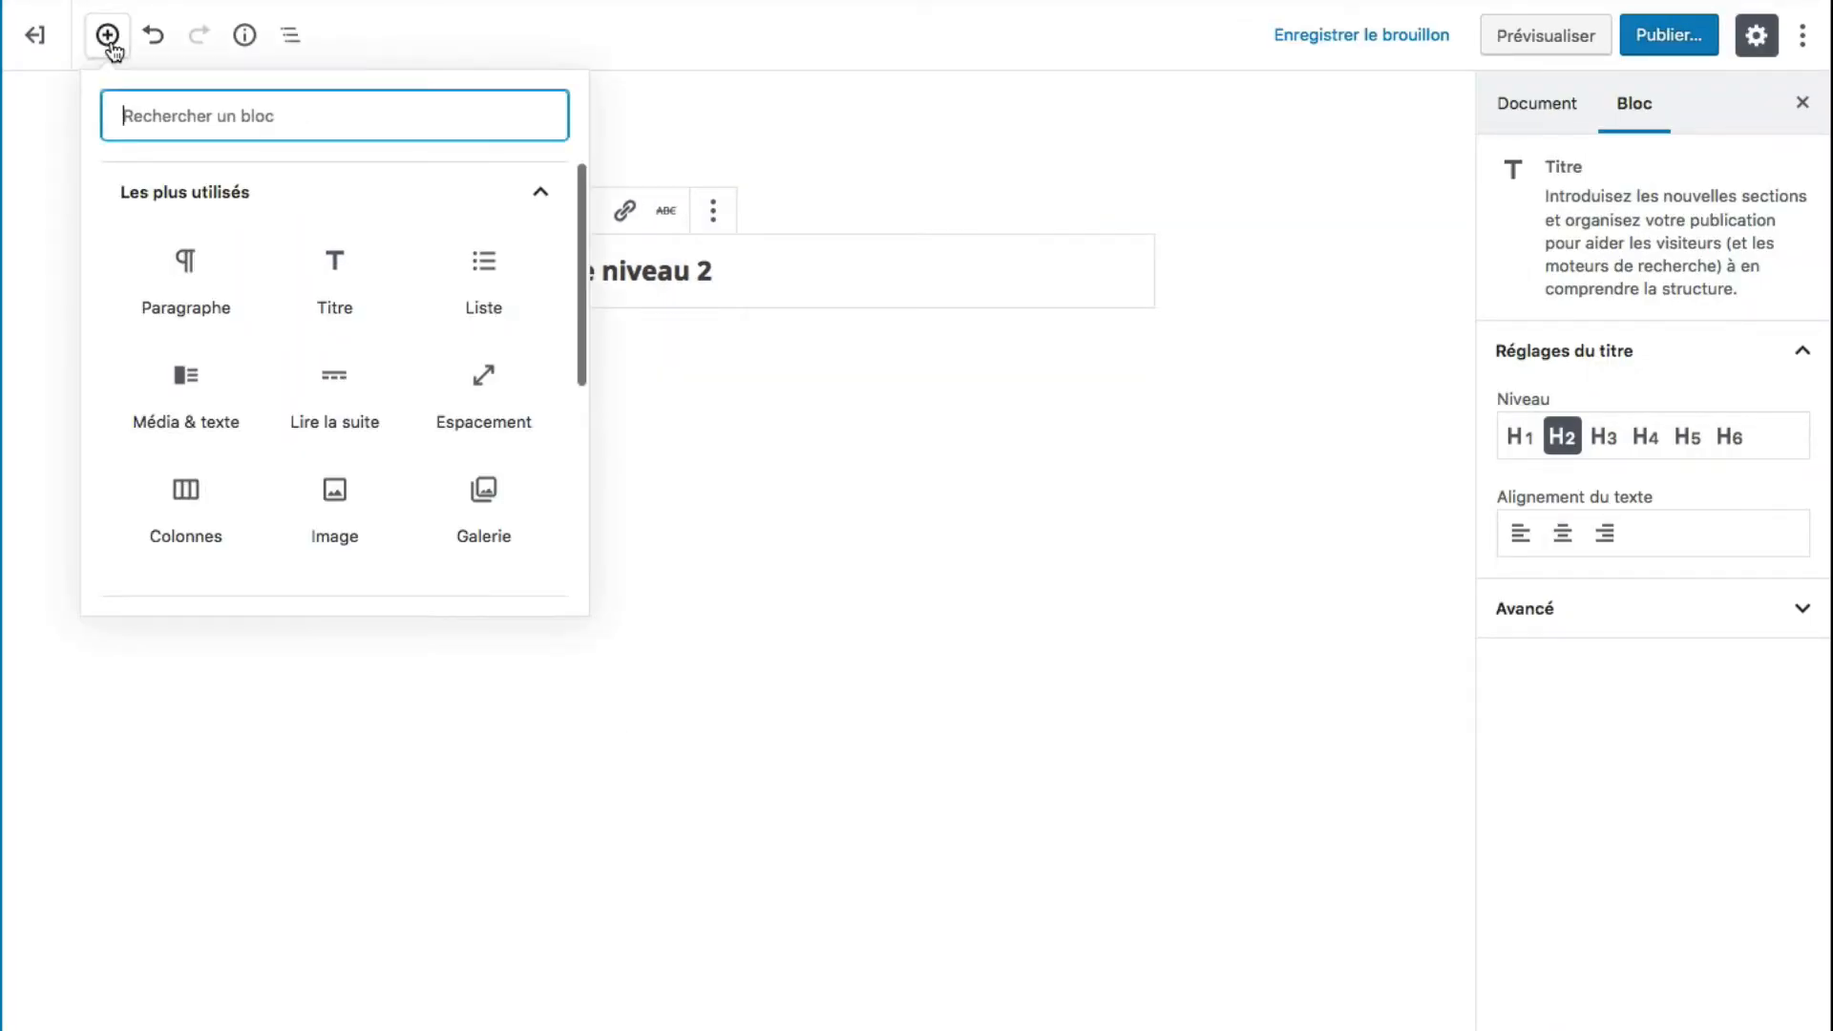
click(198, 260)
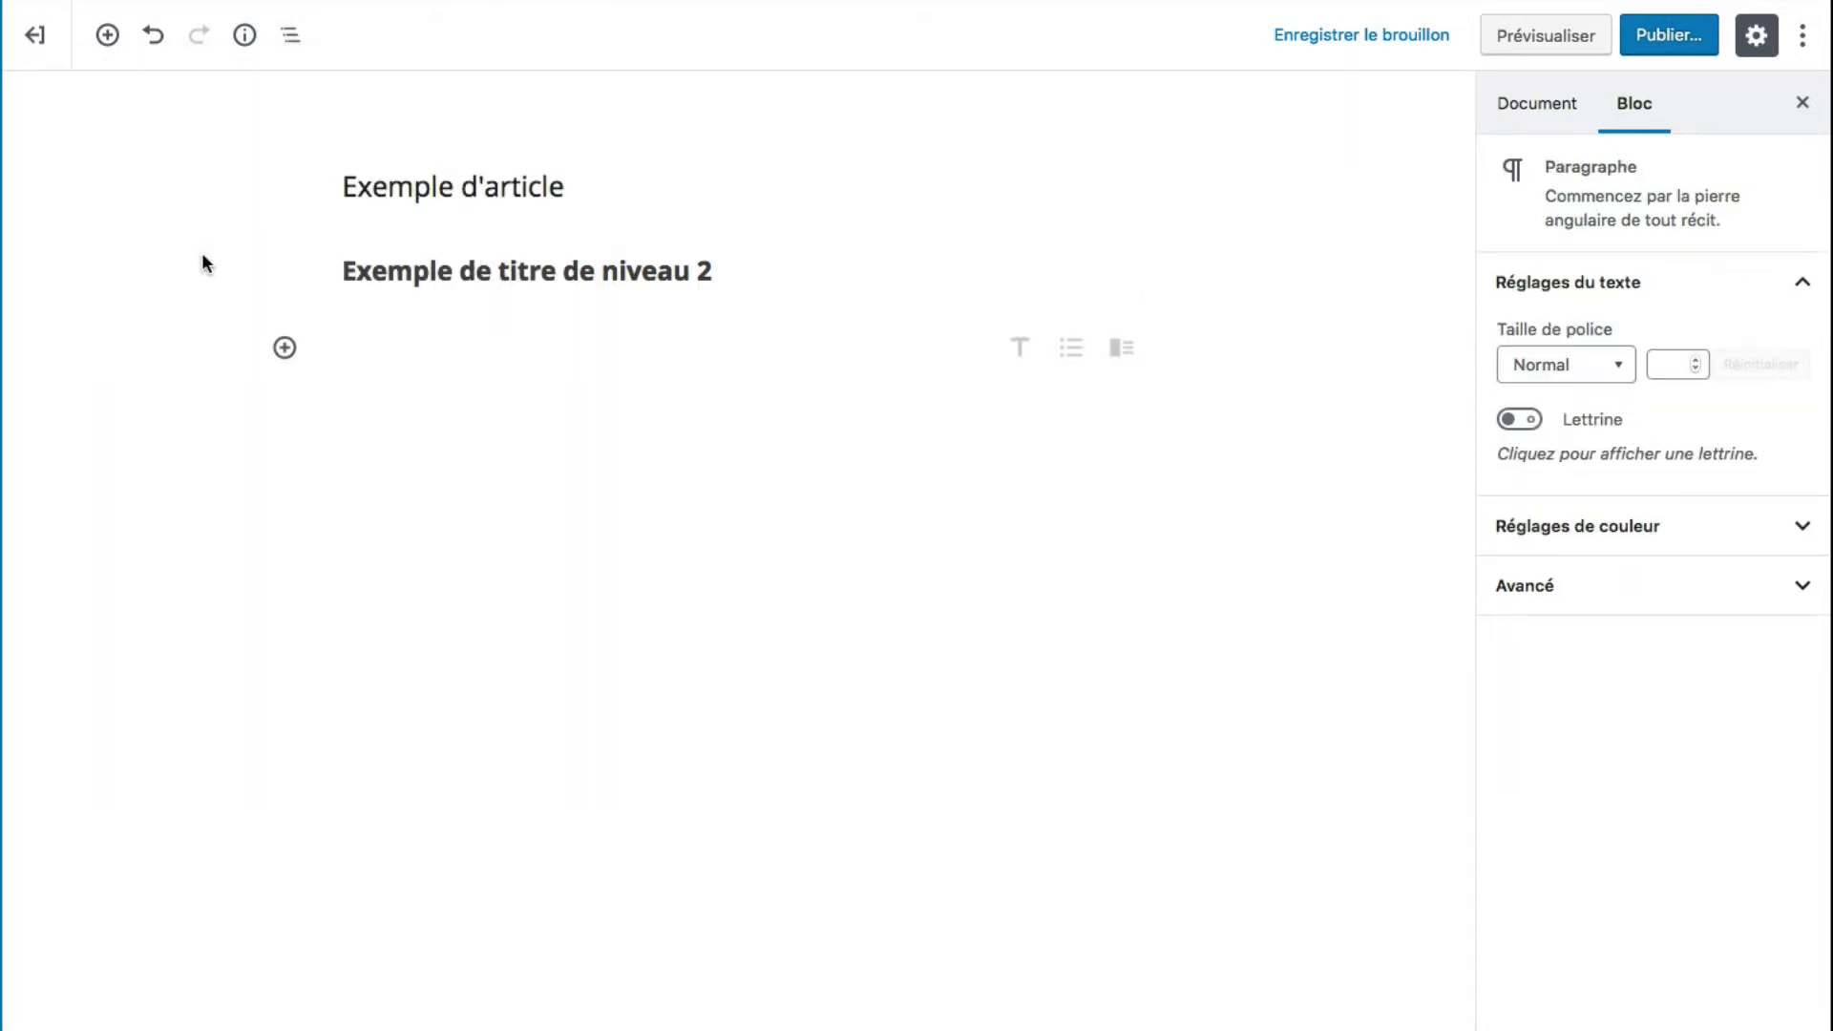
text(Un peu de texte)
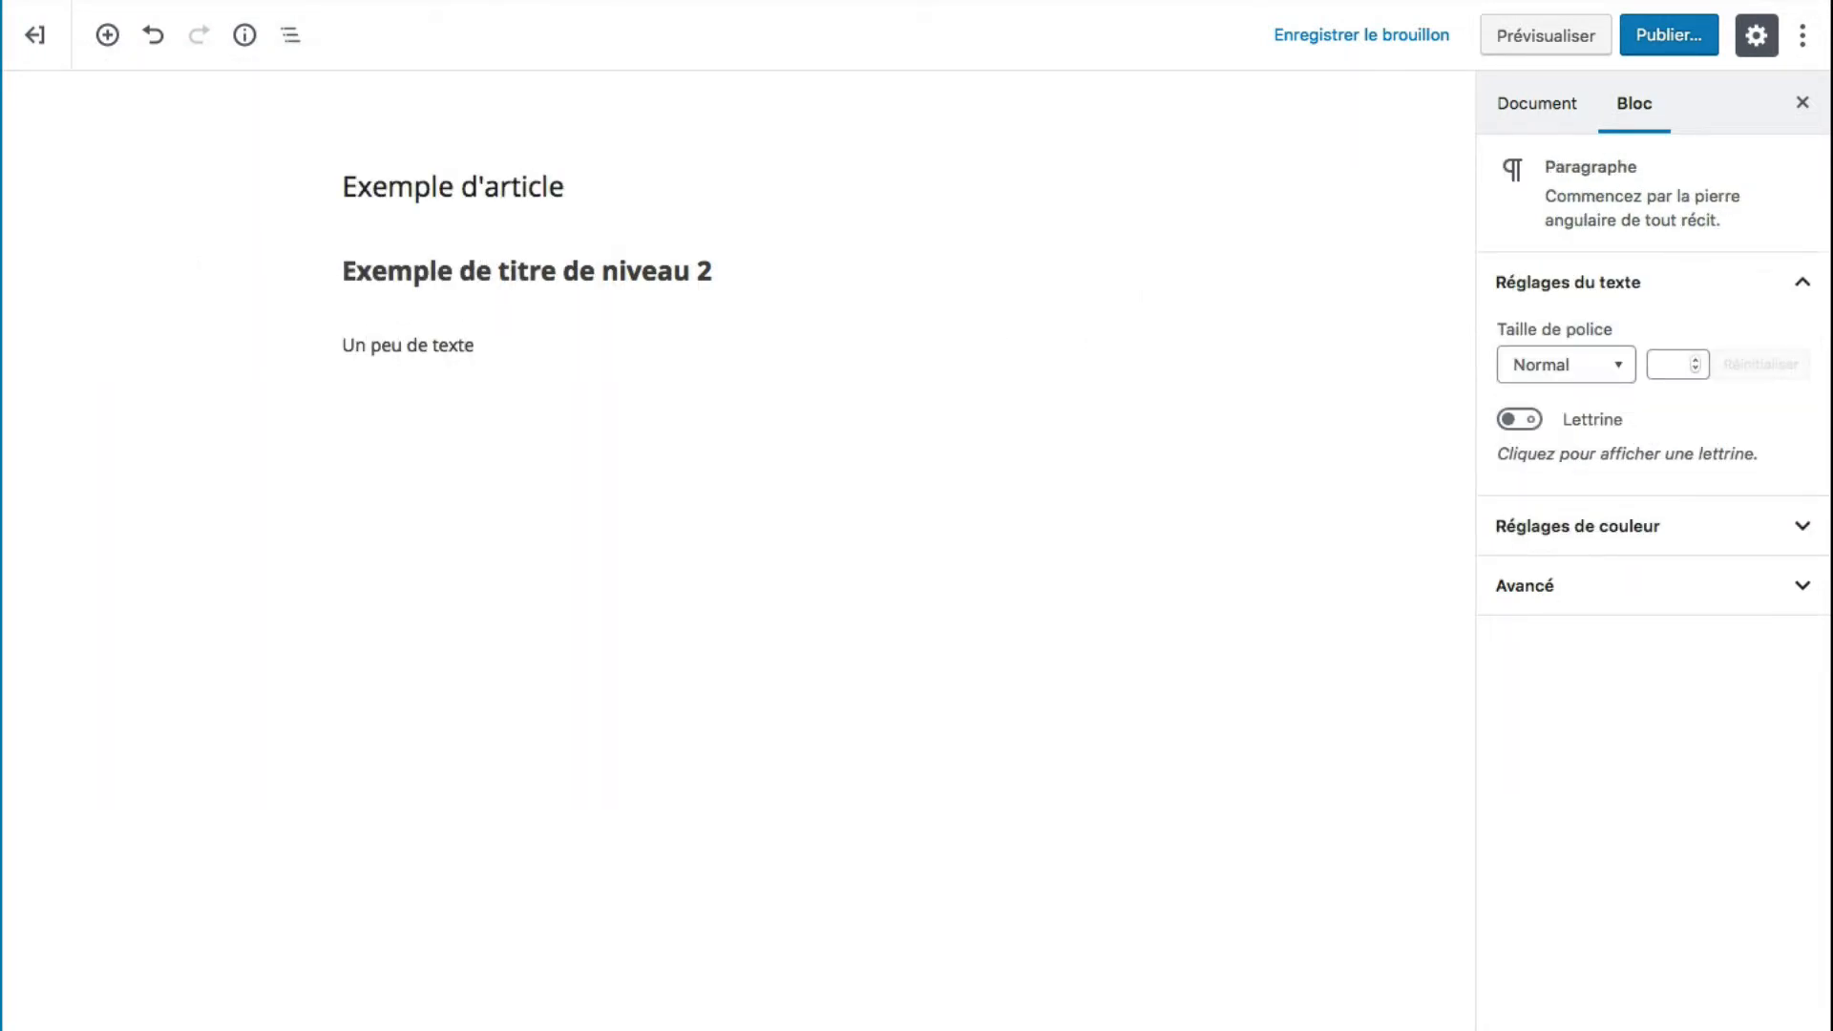
Step: Add a bulleted list block below the paragraph with the items "ligne 1", "ligne 2" and "ligne 3"
click(107, 38)
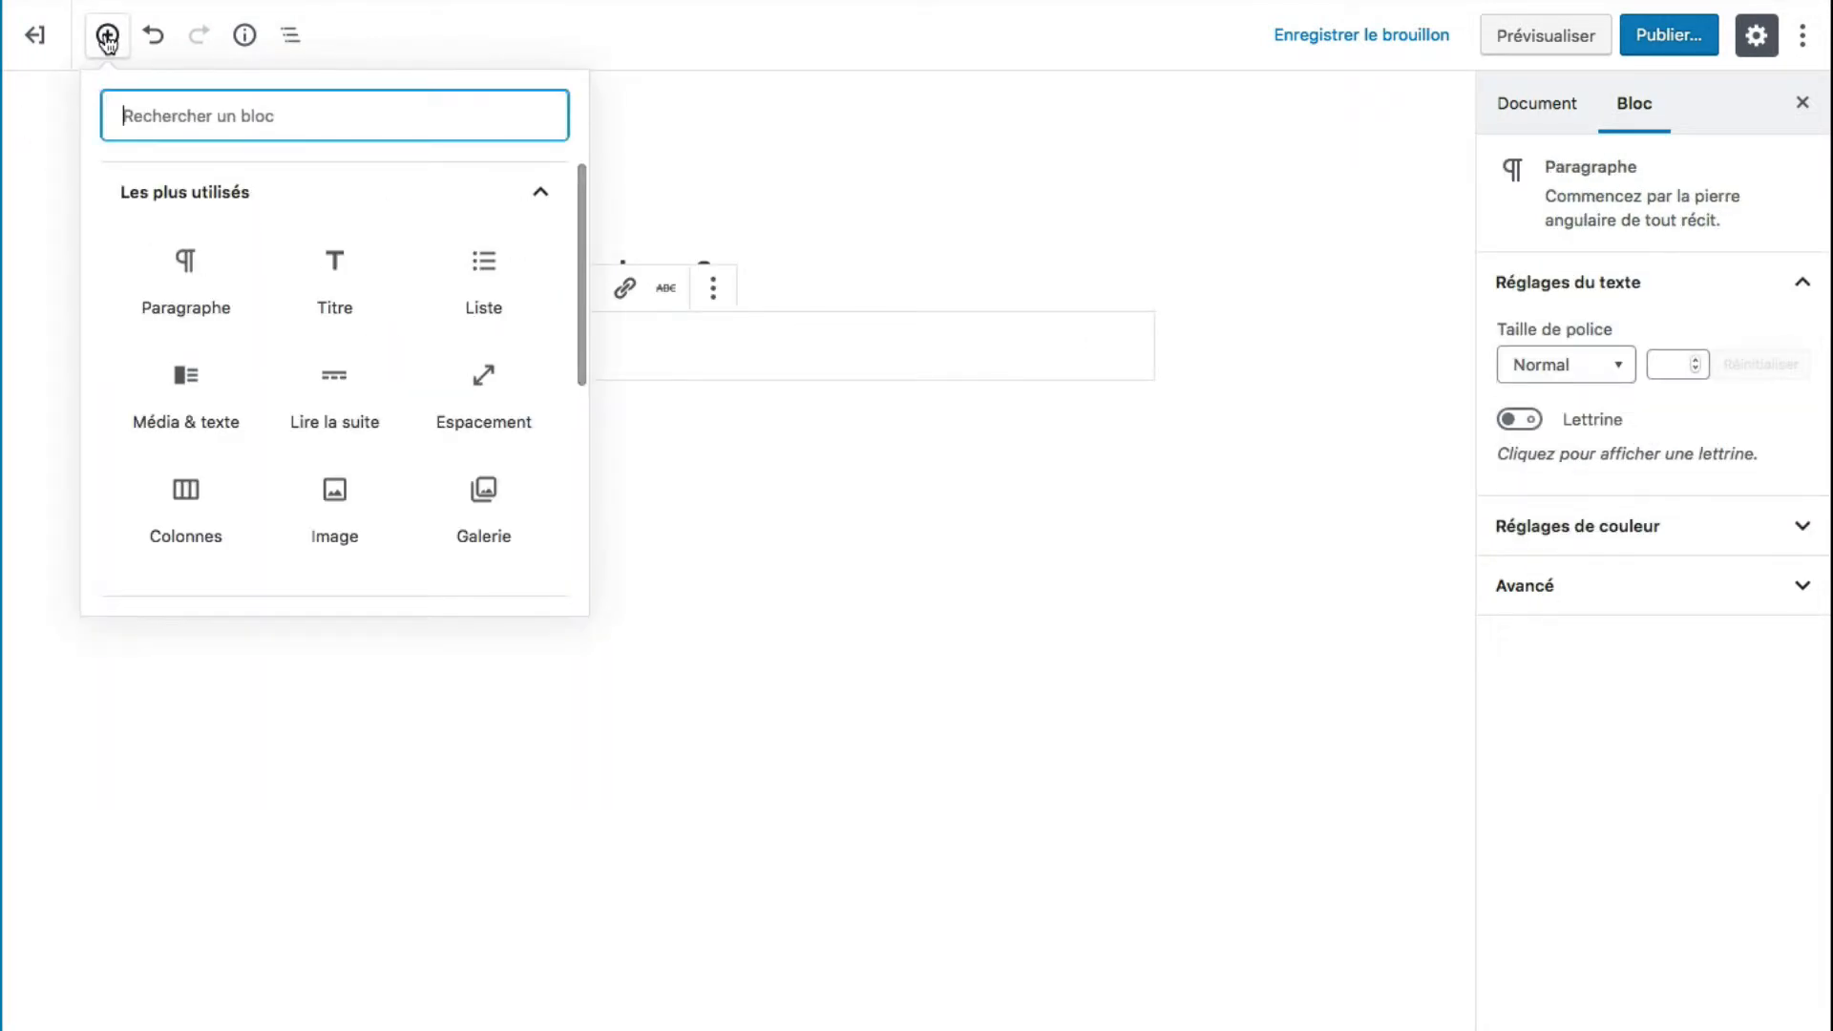
click(484, 259)
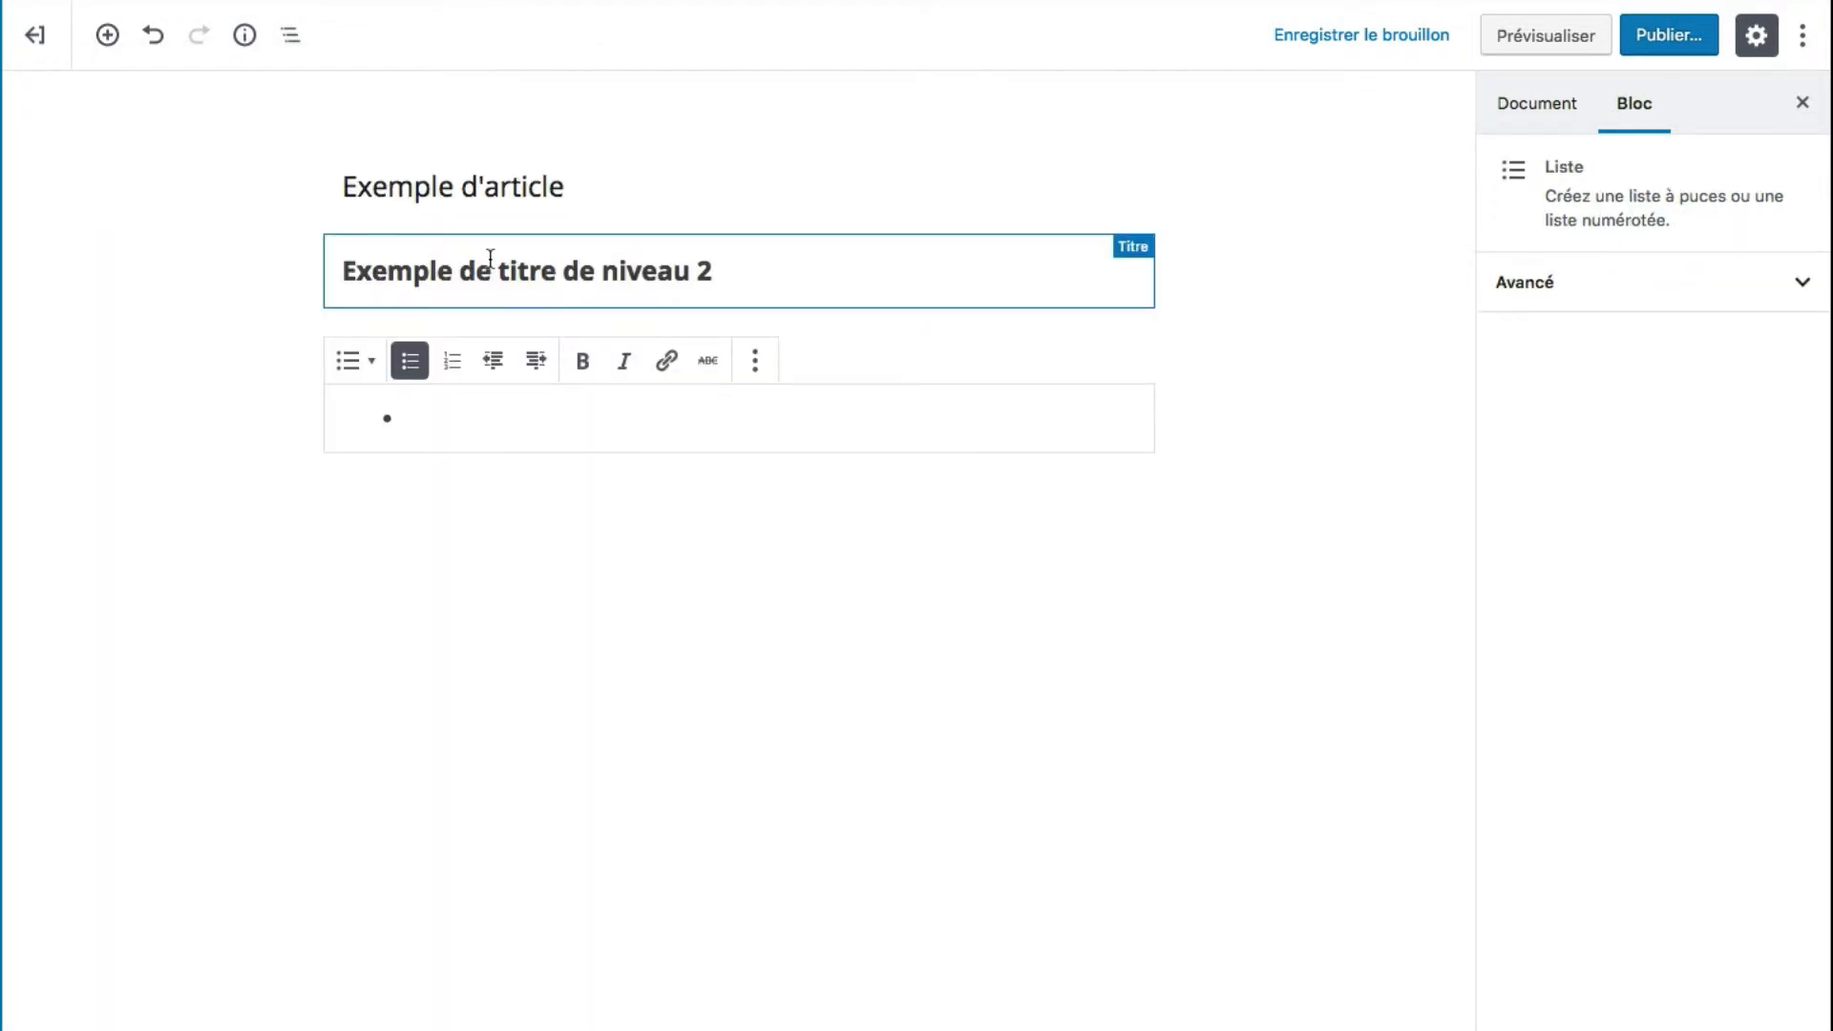
text(ligne 1)
key(Return)
text(ligne 2)
key(Return)
text(ligne3)
key(Left)
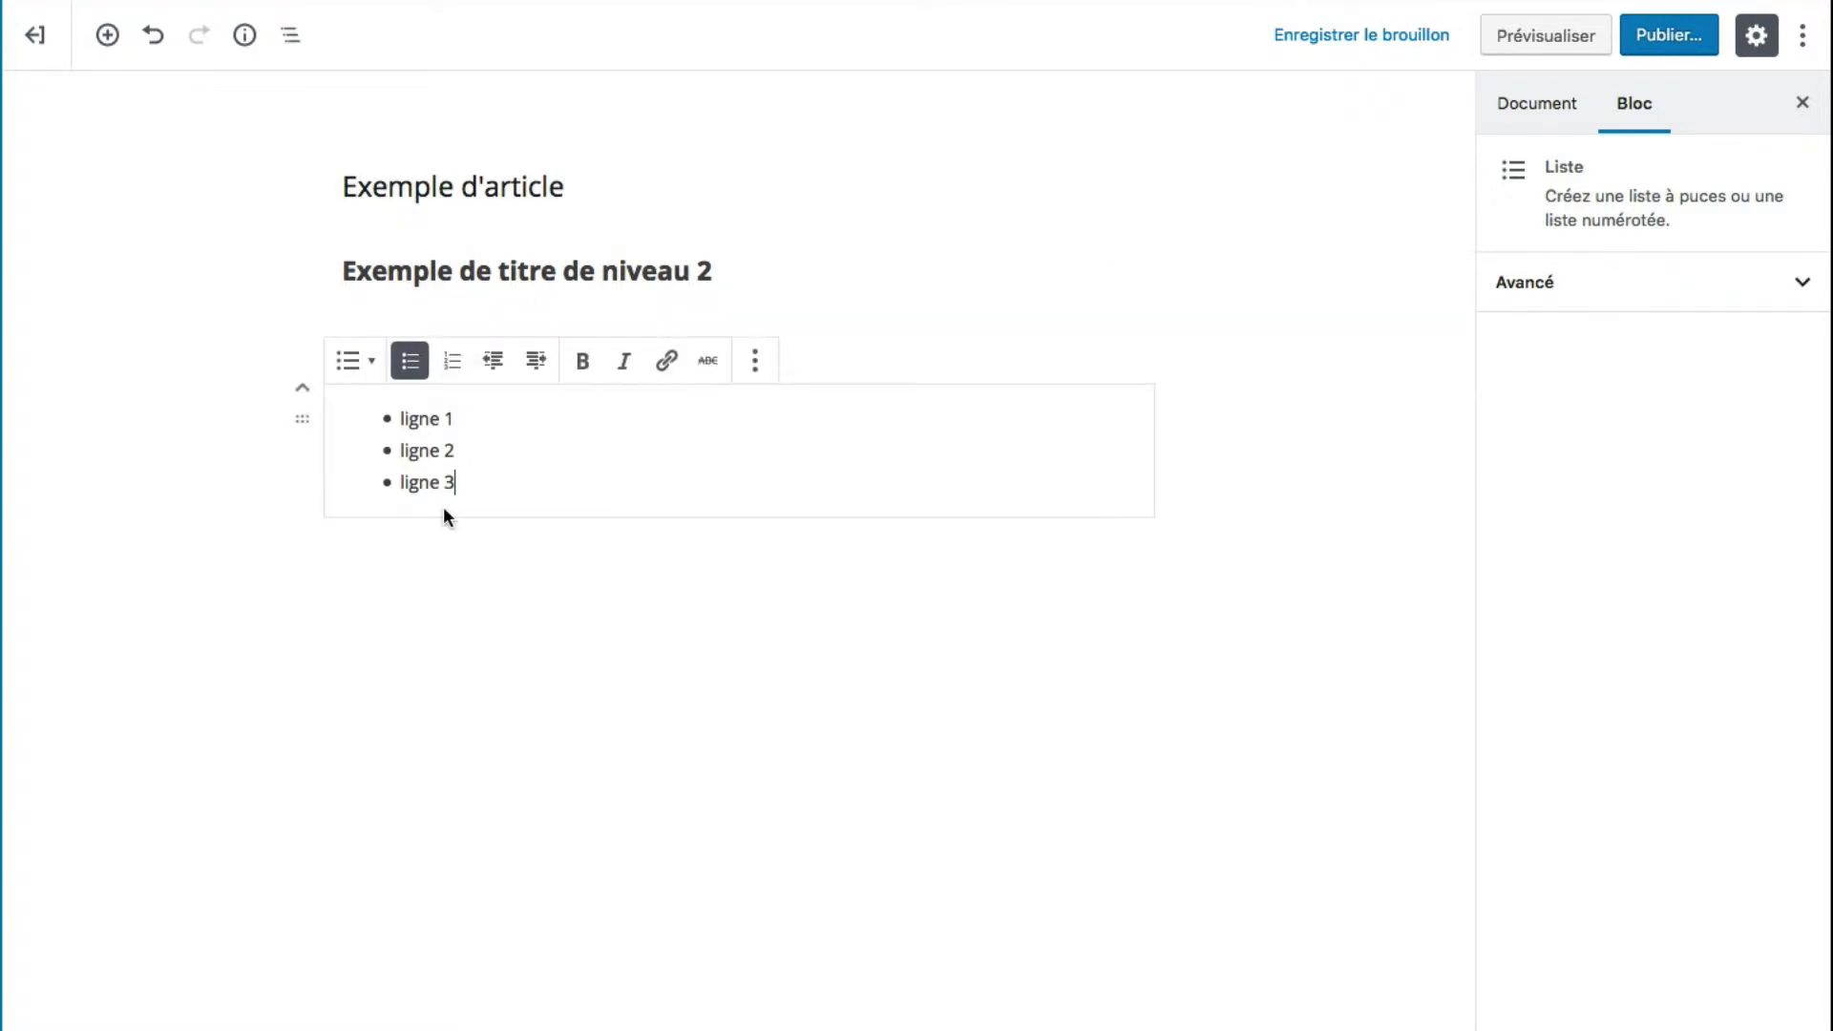
Step: Move the list block up above the level 2 heading and return it below the paragraph
drag(302, 413, 396, 292)
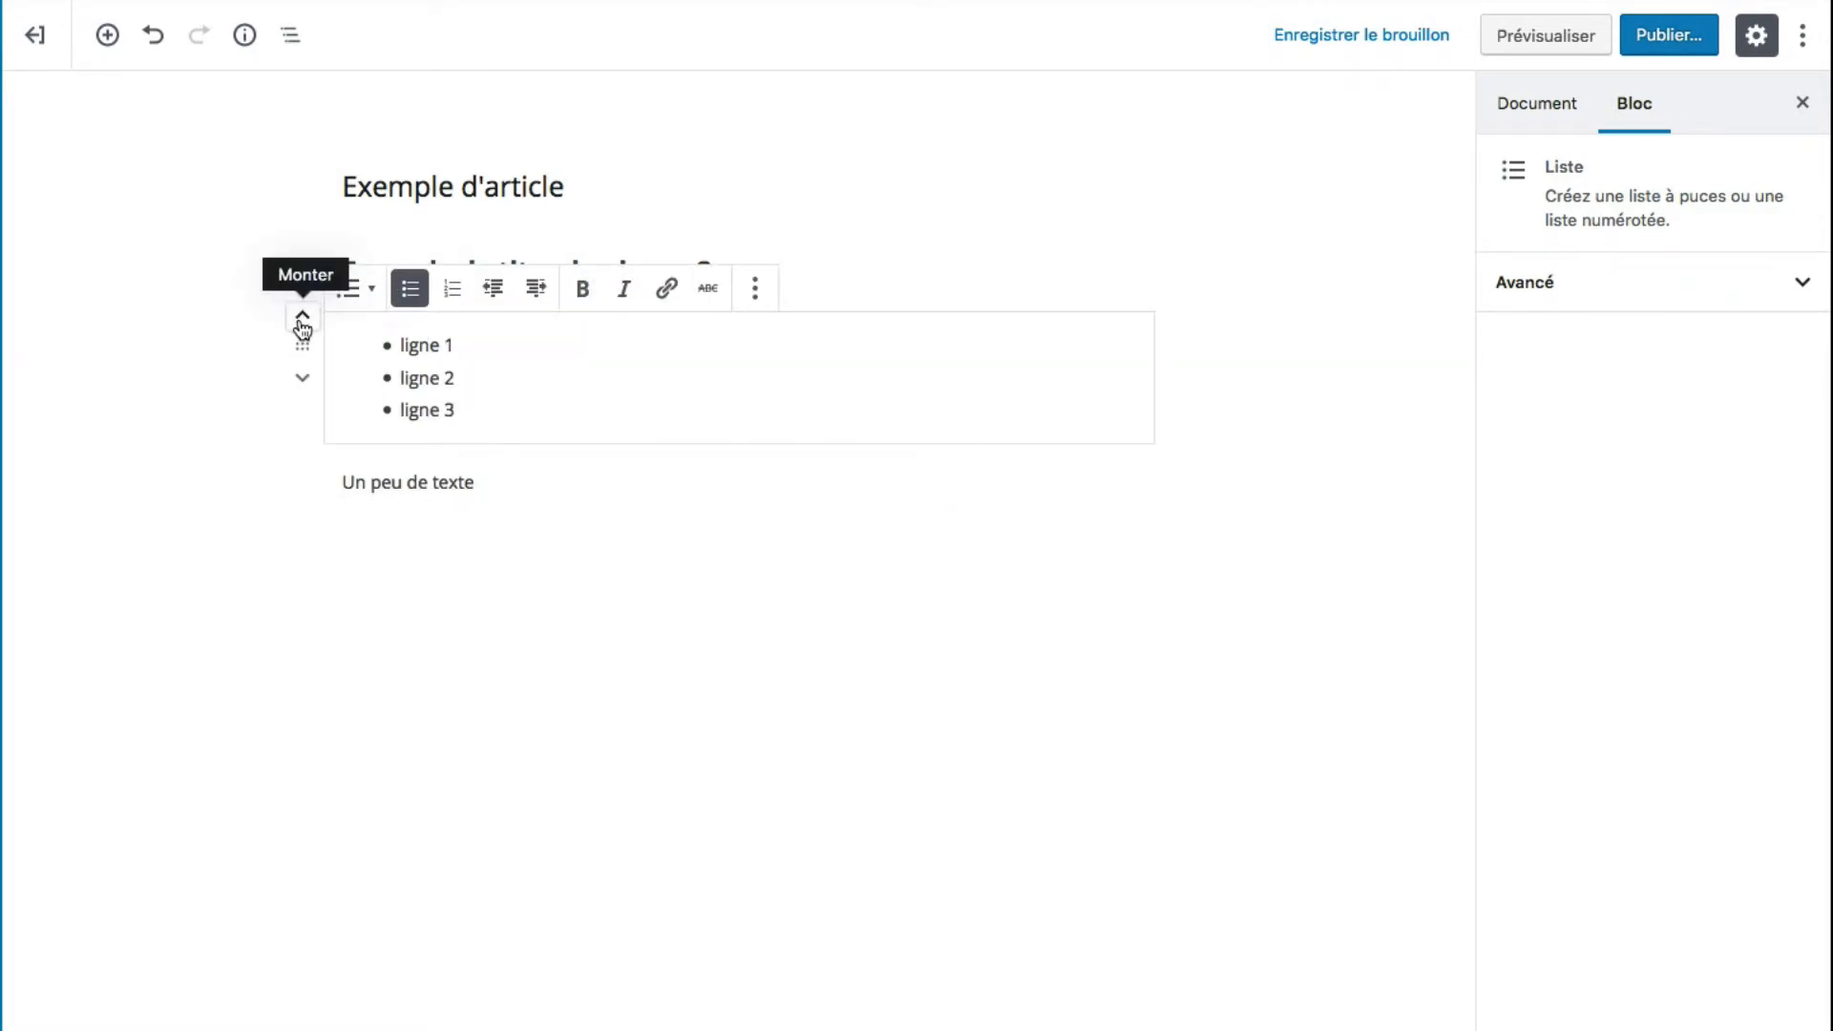
click(302, 318)
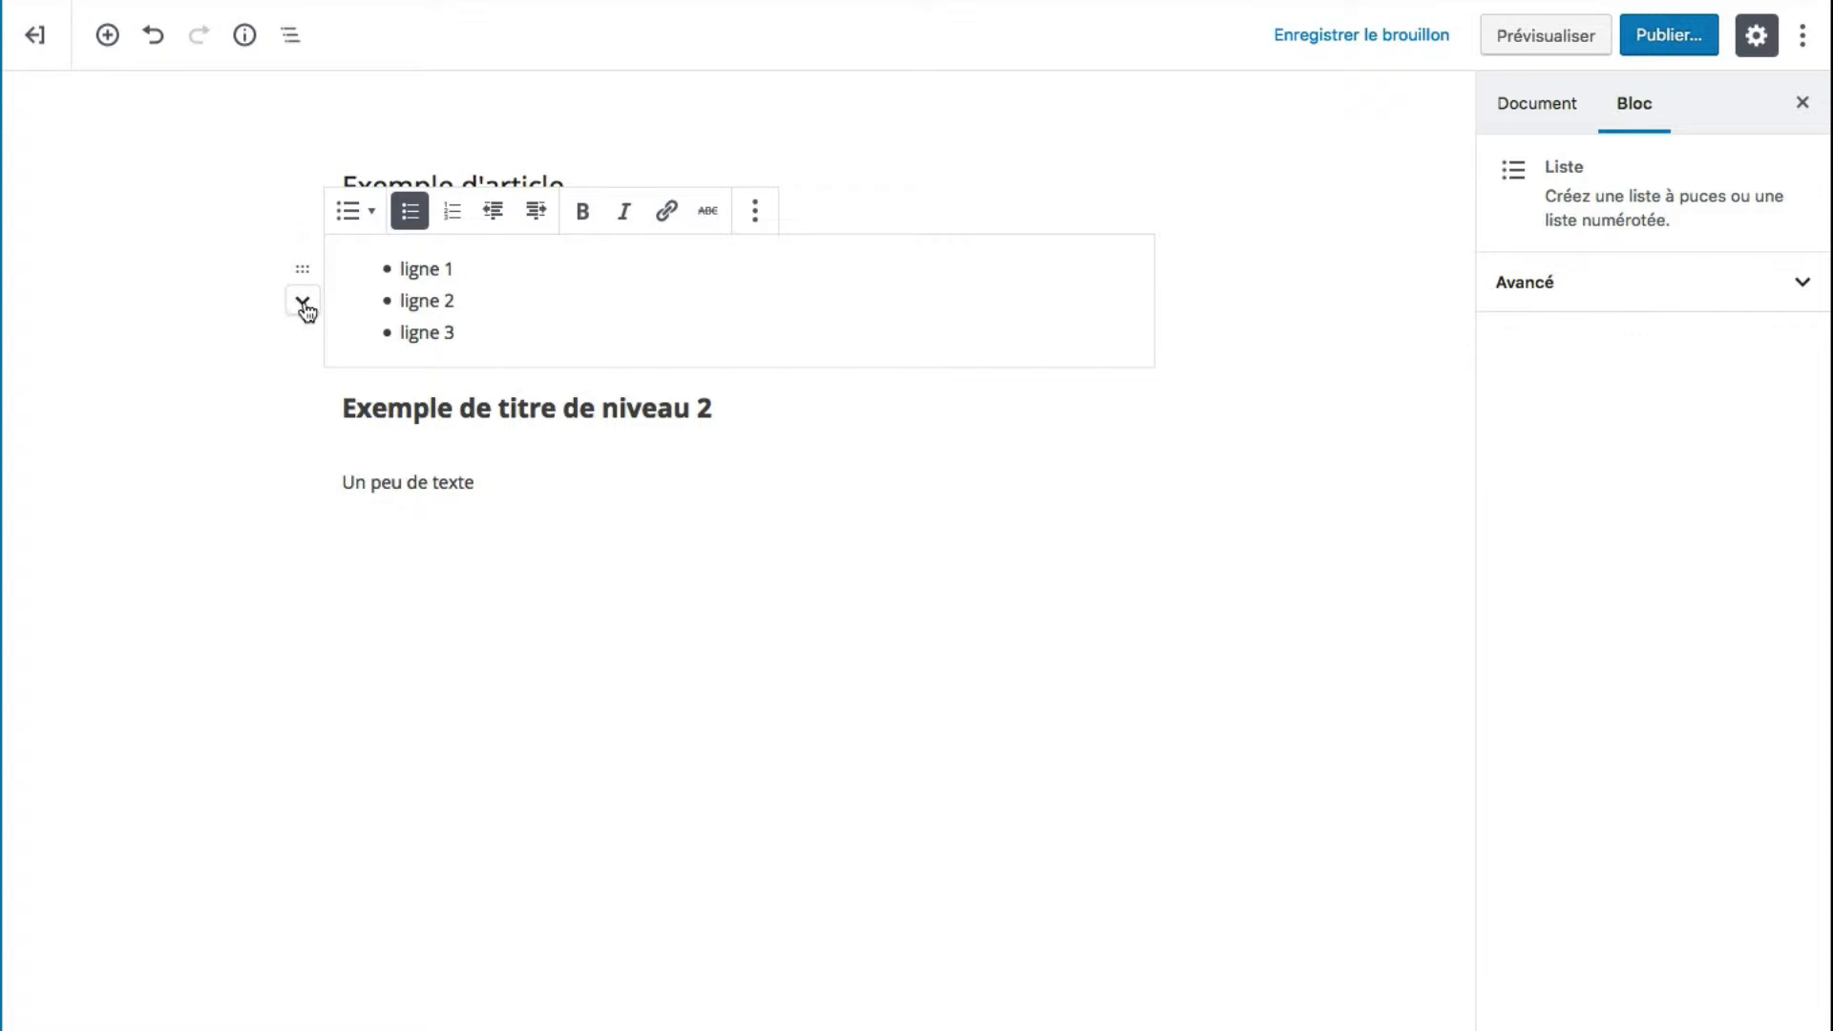
click(304, 306)
click(302, 387)
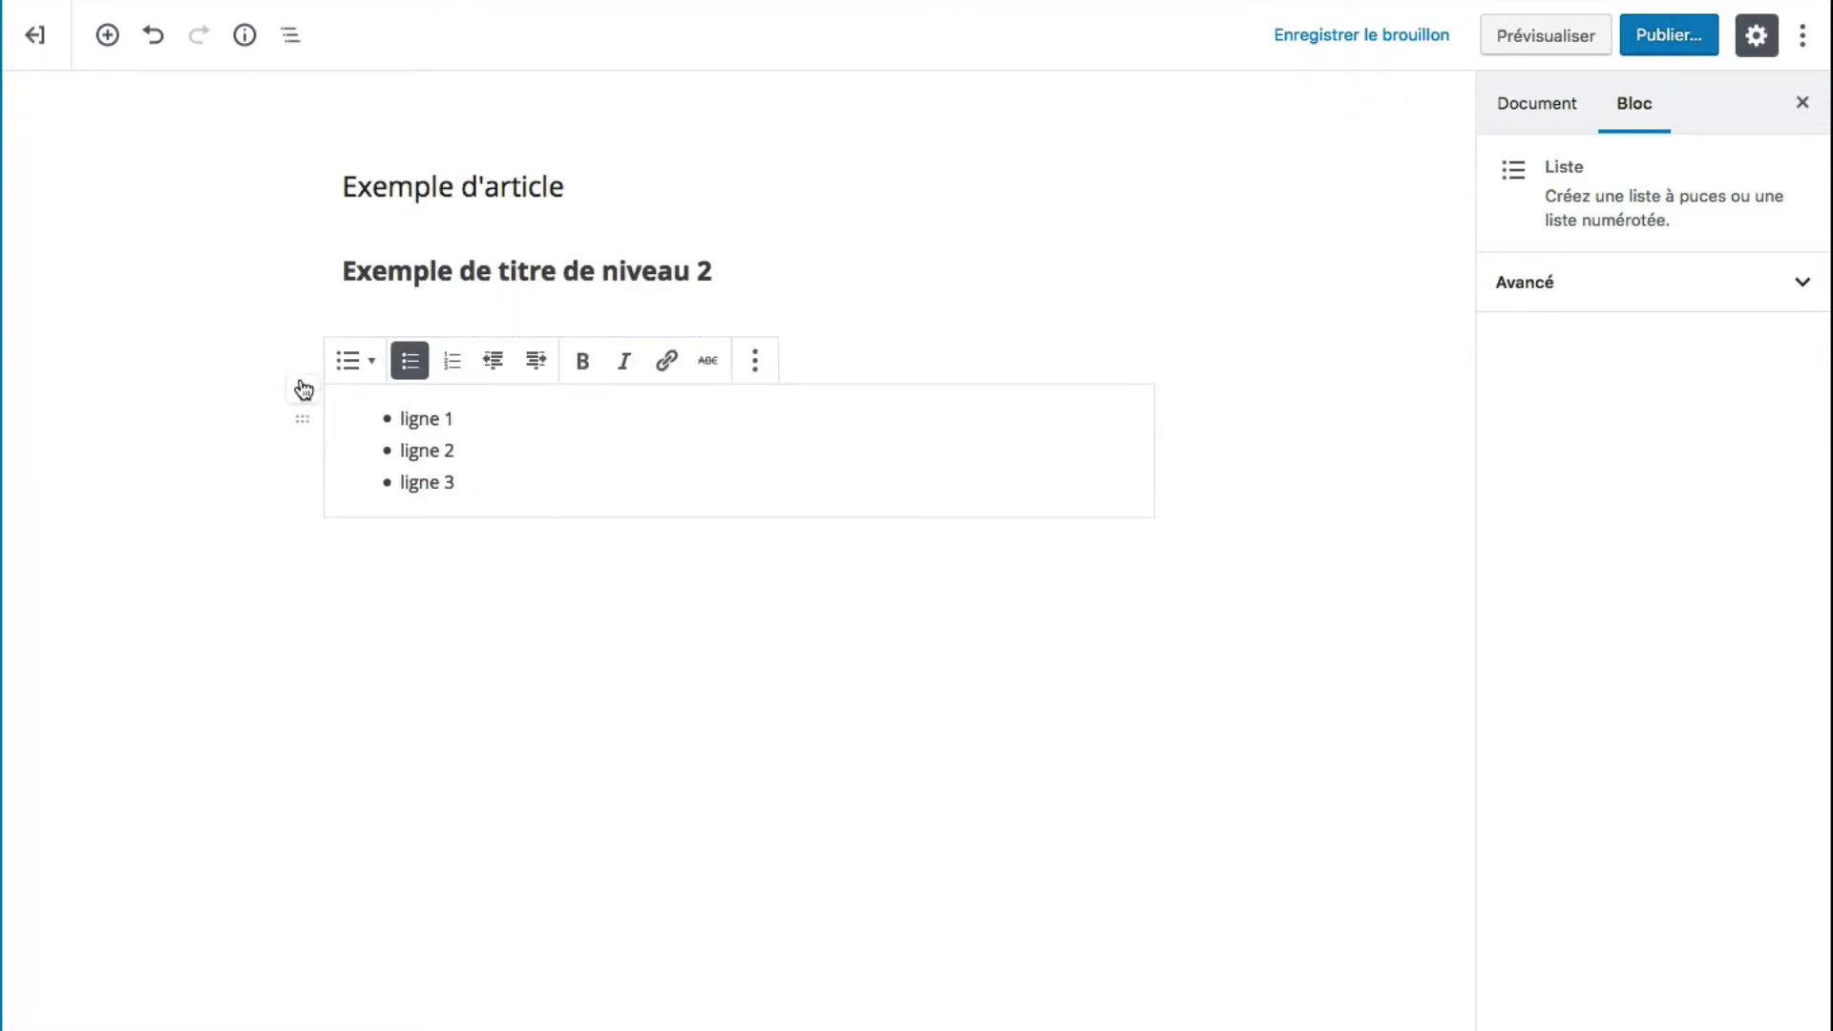
Step: View the HTML code of the list block and return the block to visual editing
click(592, 584)
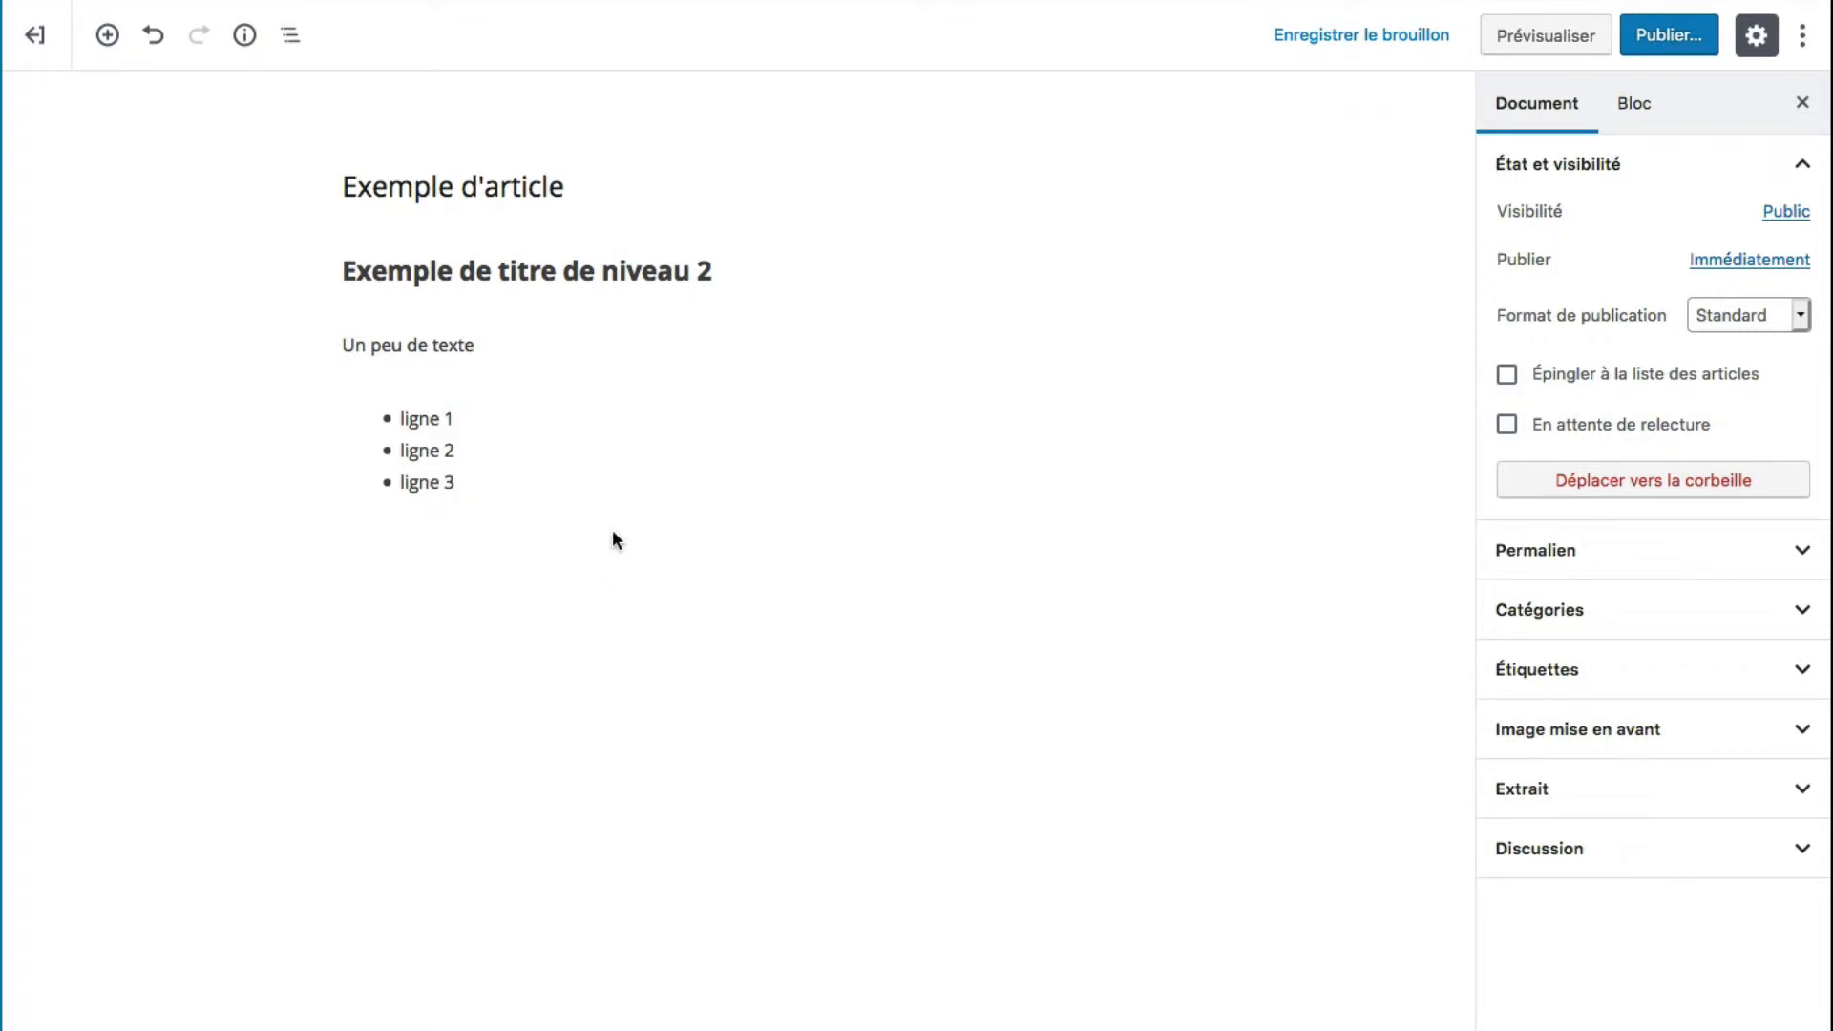
click(632, 462)
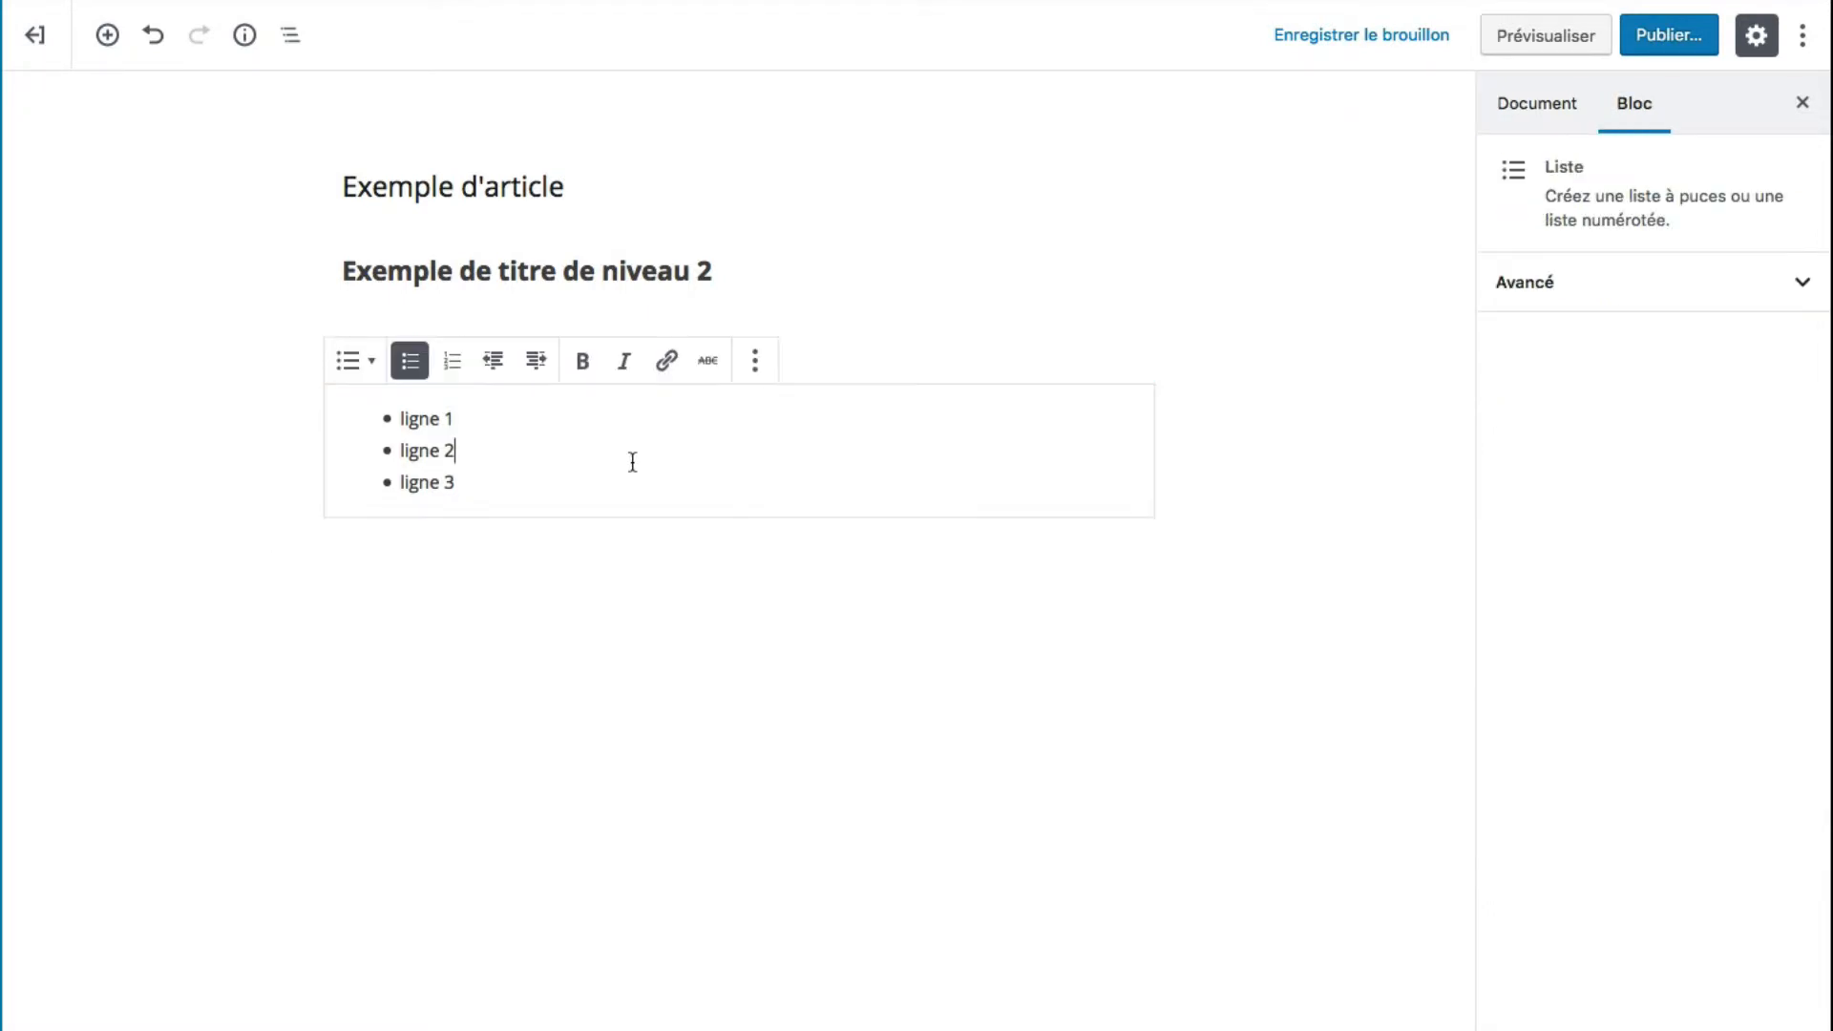
click(755, 368)
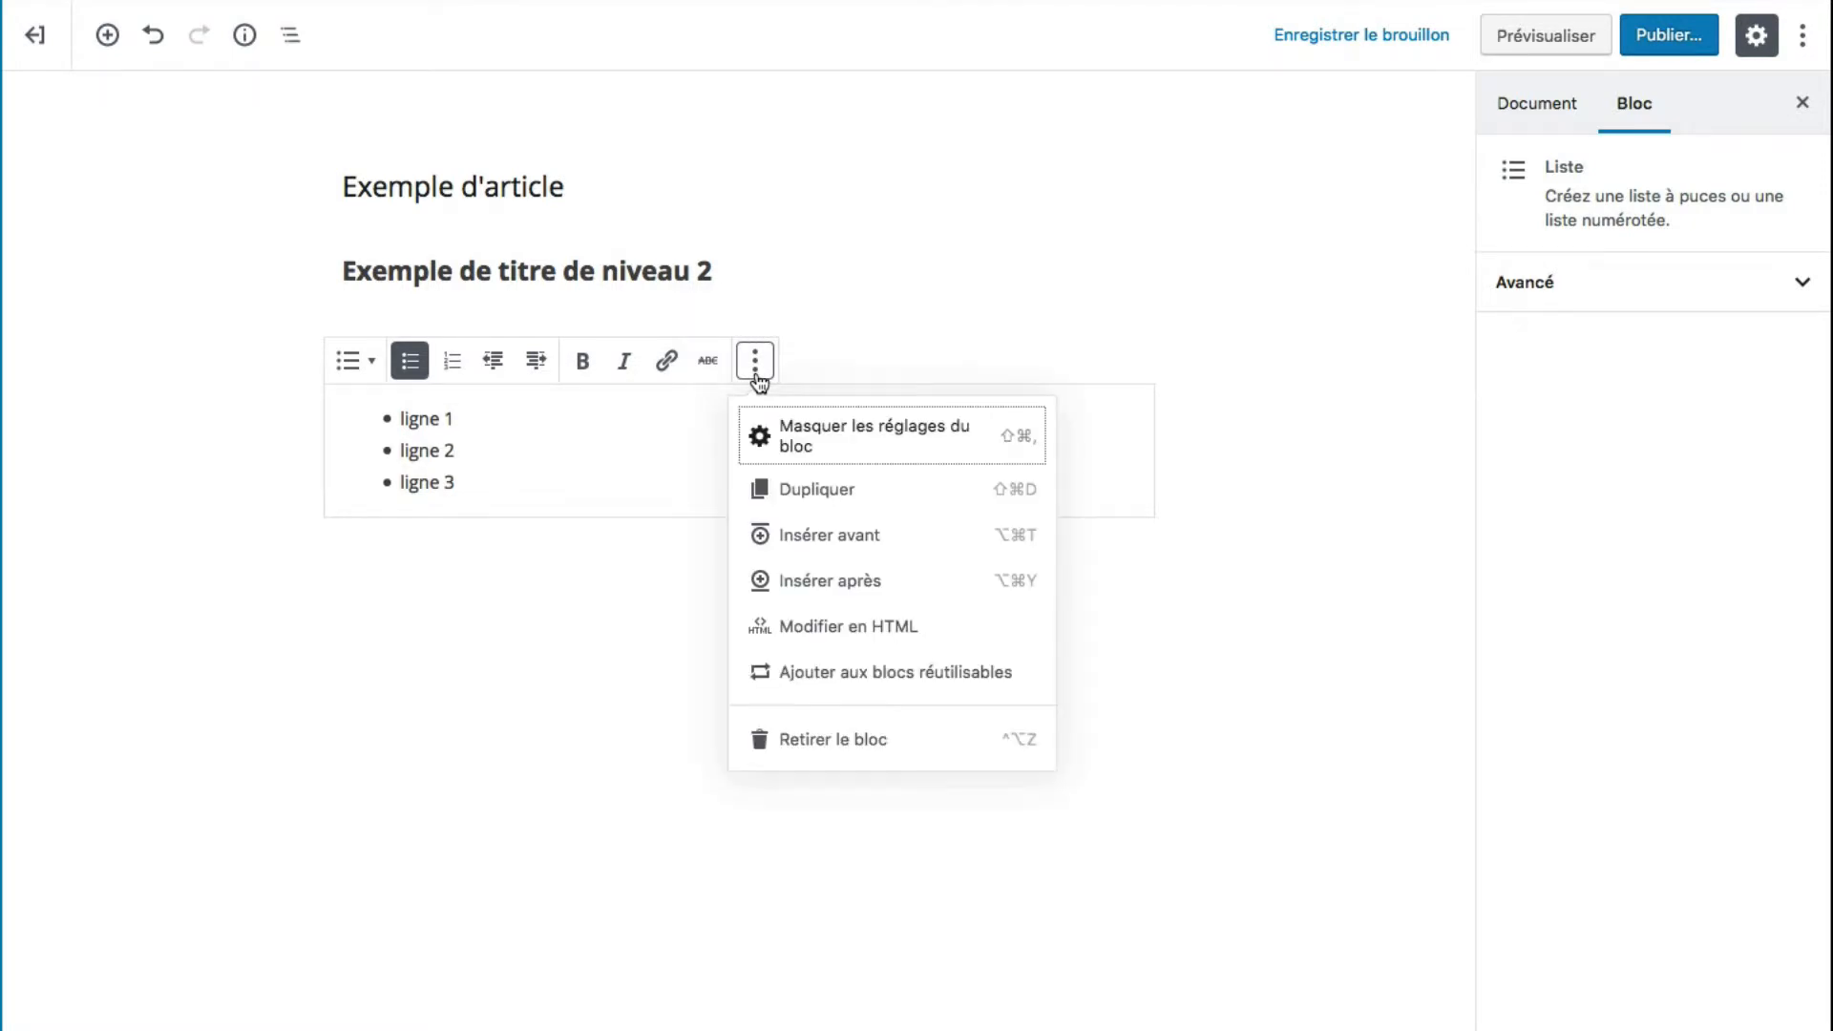
click(882, 627)
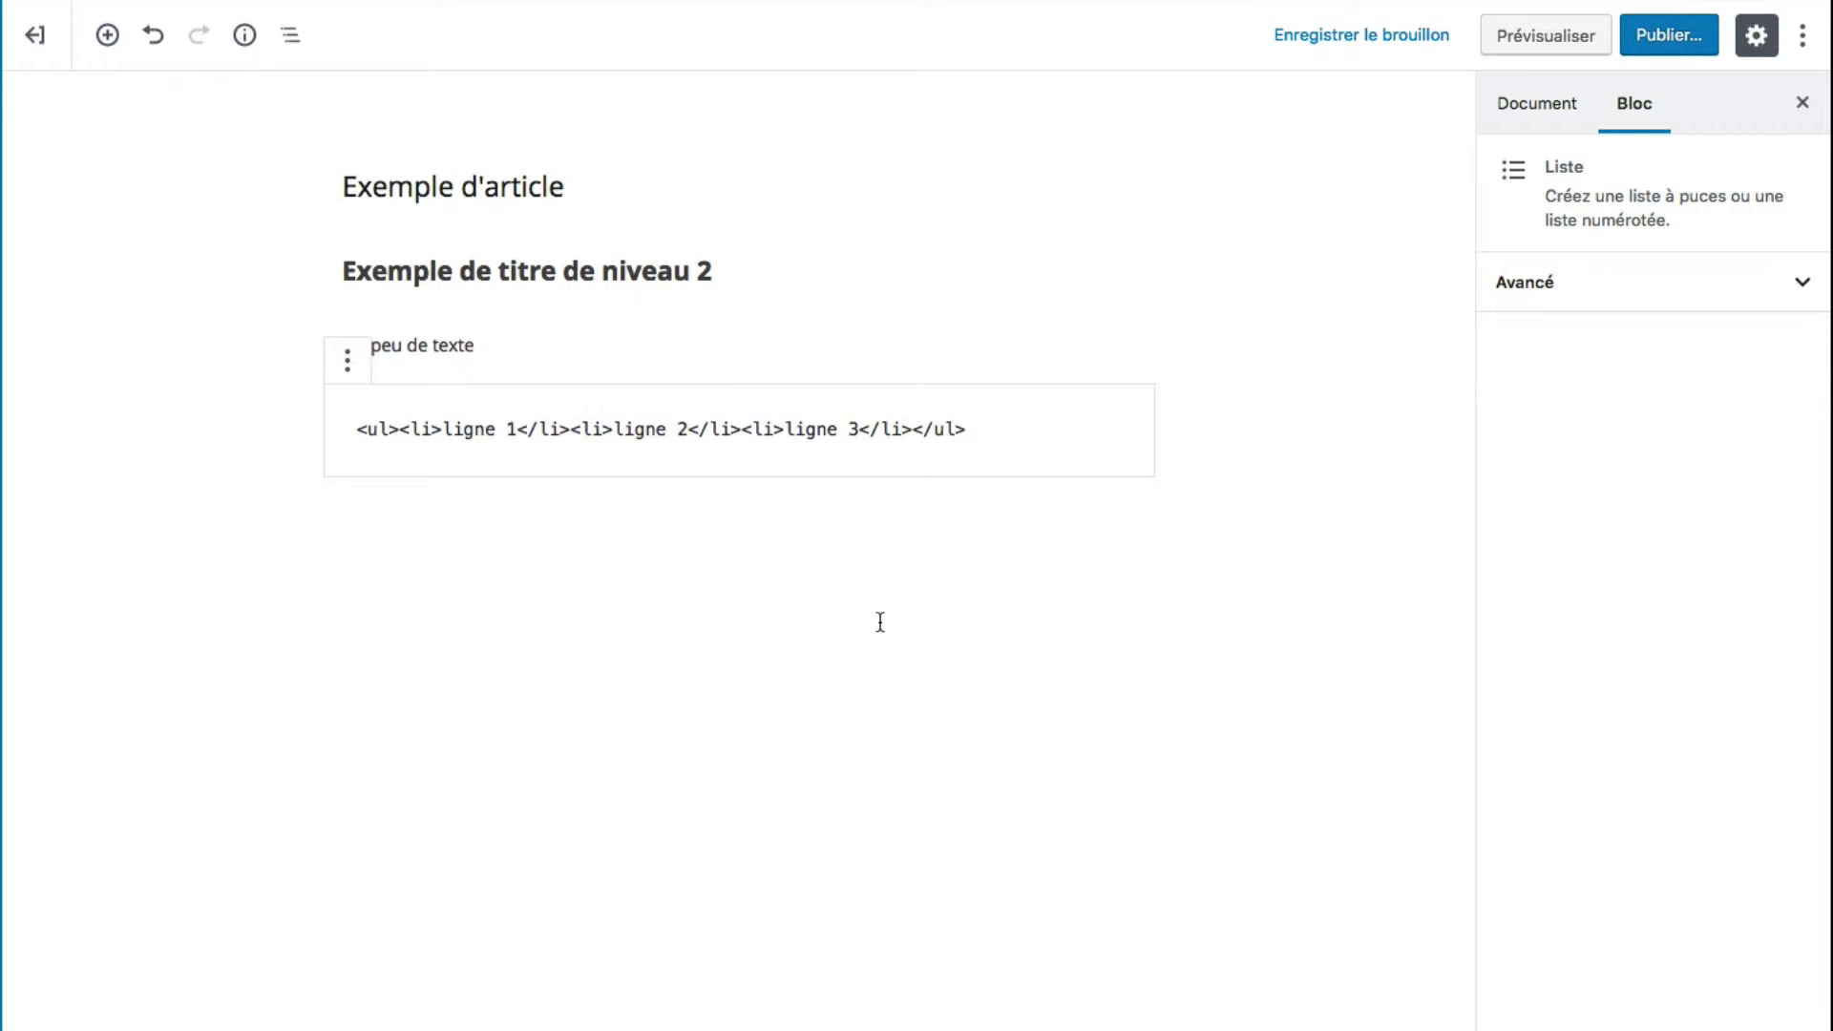
click(350, 375)
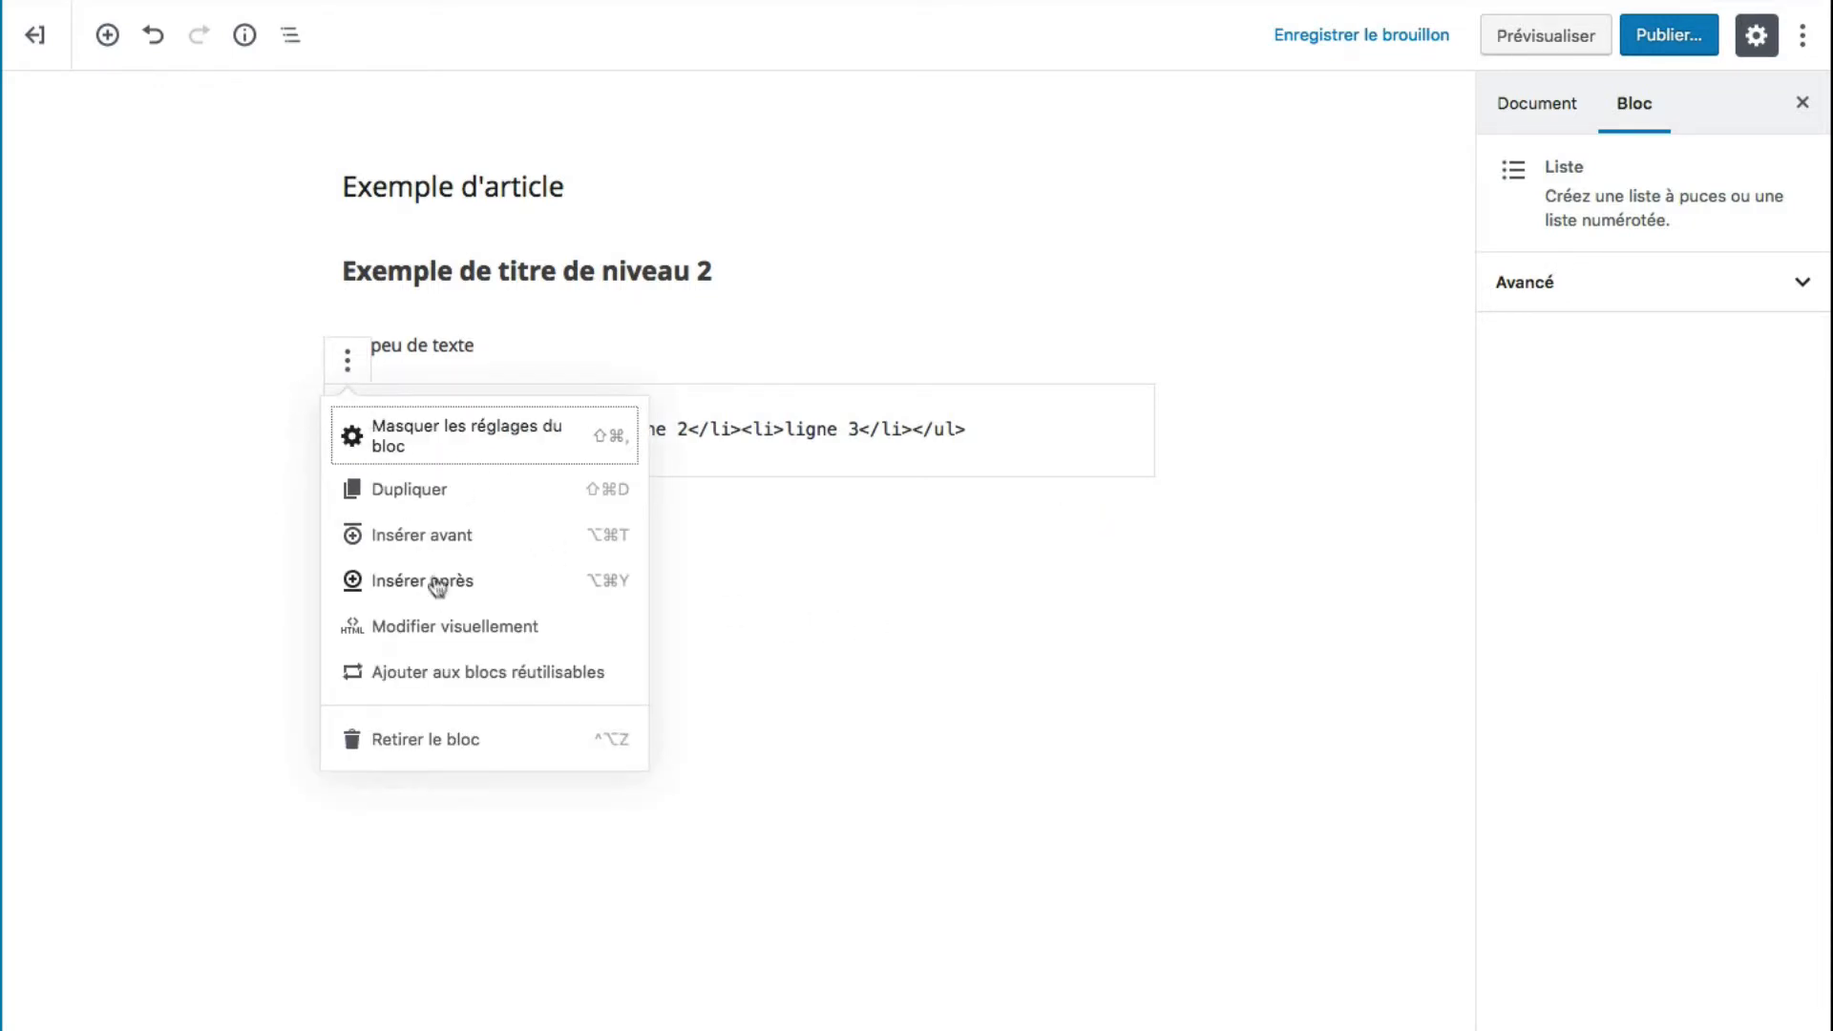
click(458, 628)
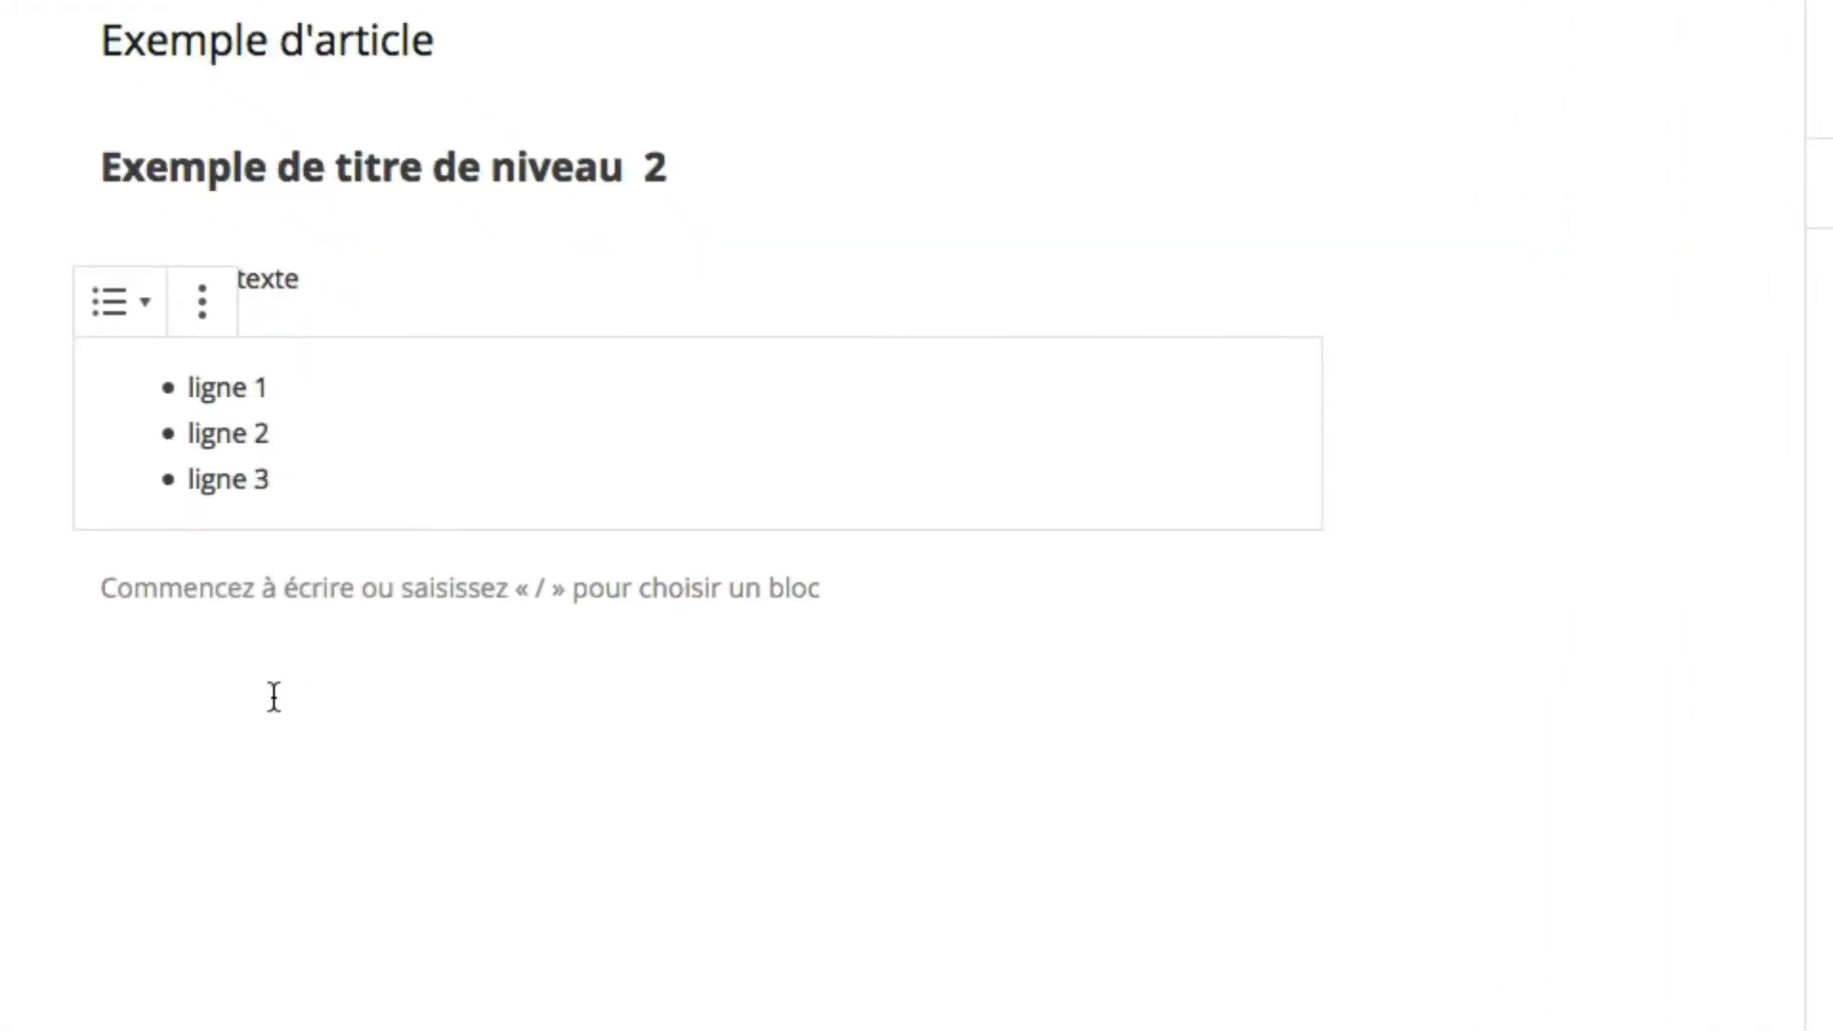
Step: Convert the bulleted list to a numbered list and add start="3" to its ol tag in the block's HTML
click(319, 477)
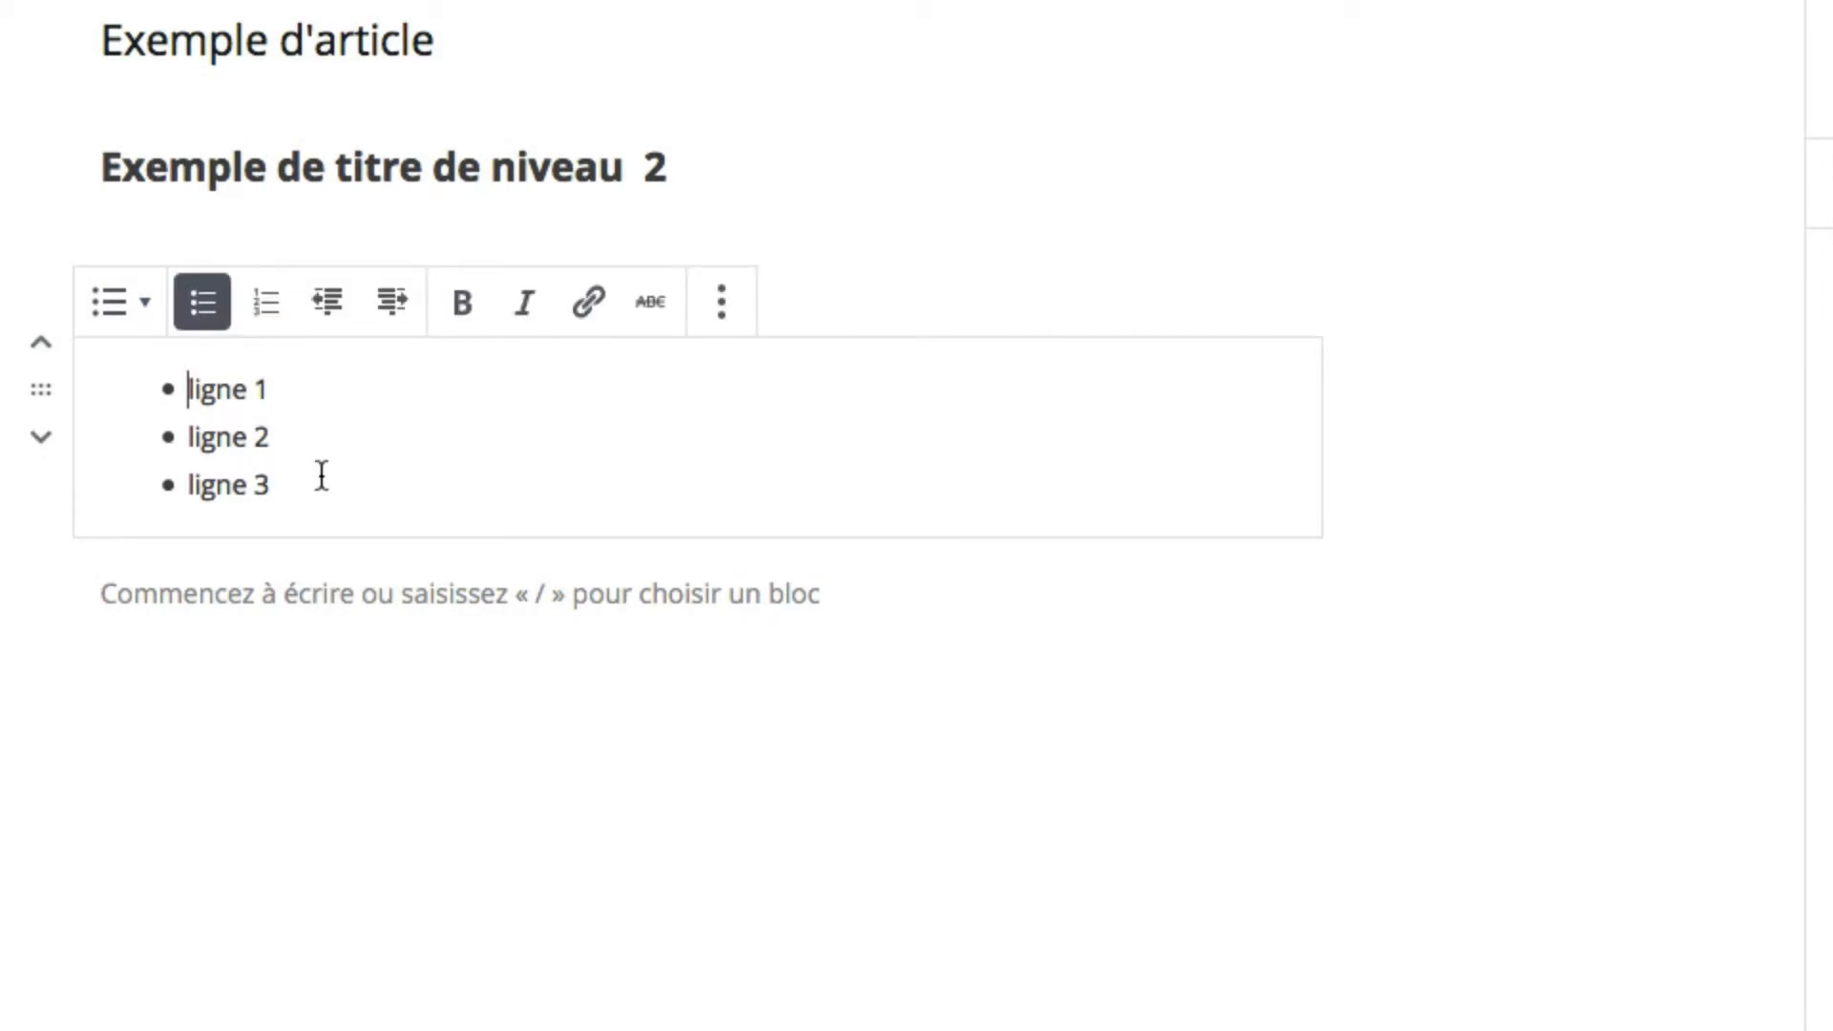
click(267, 304)
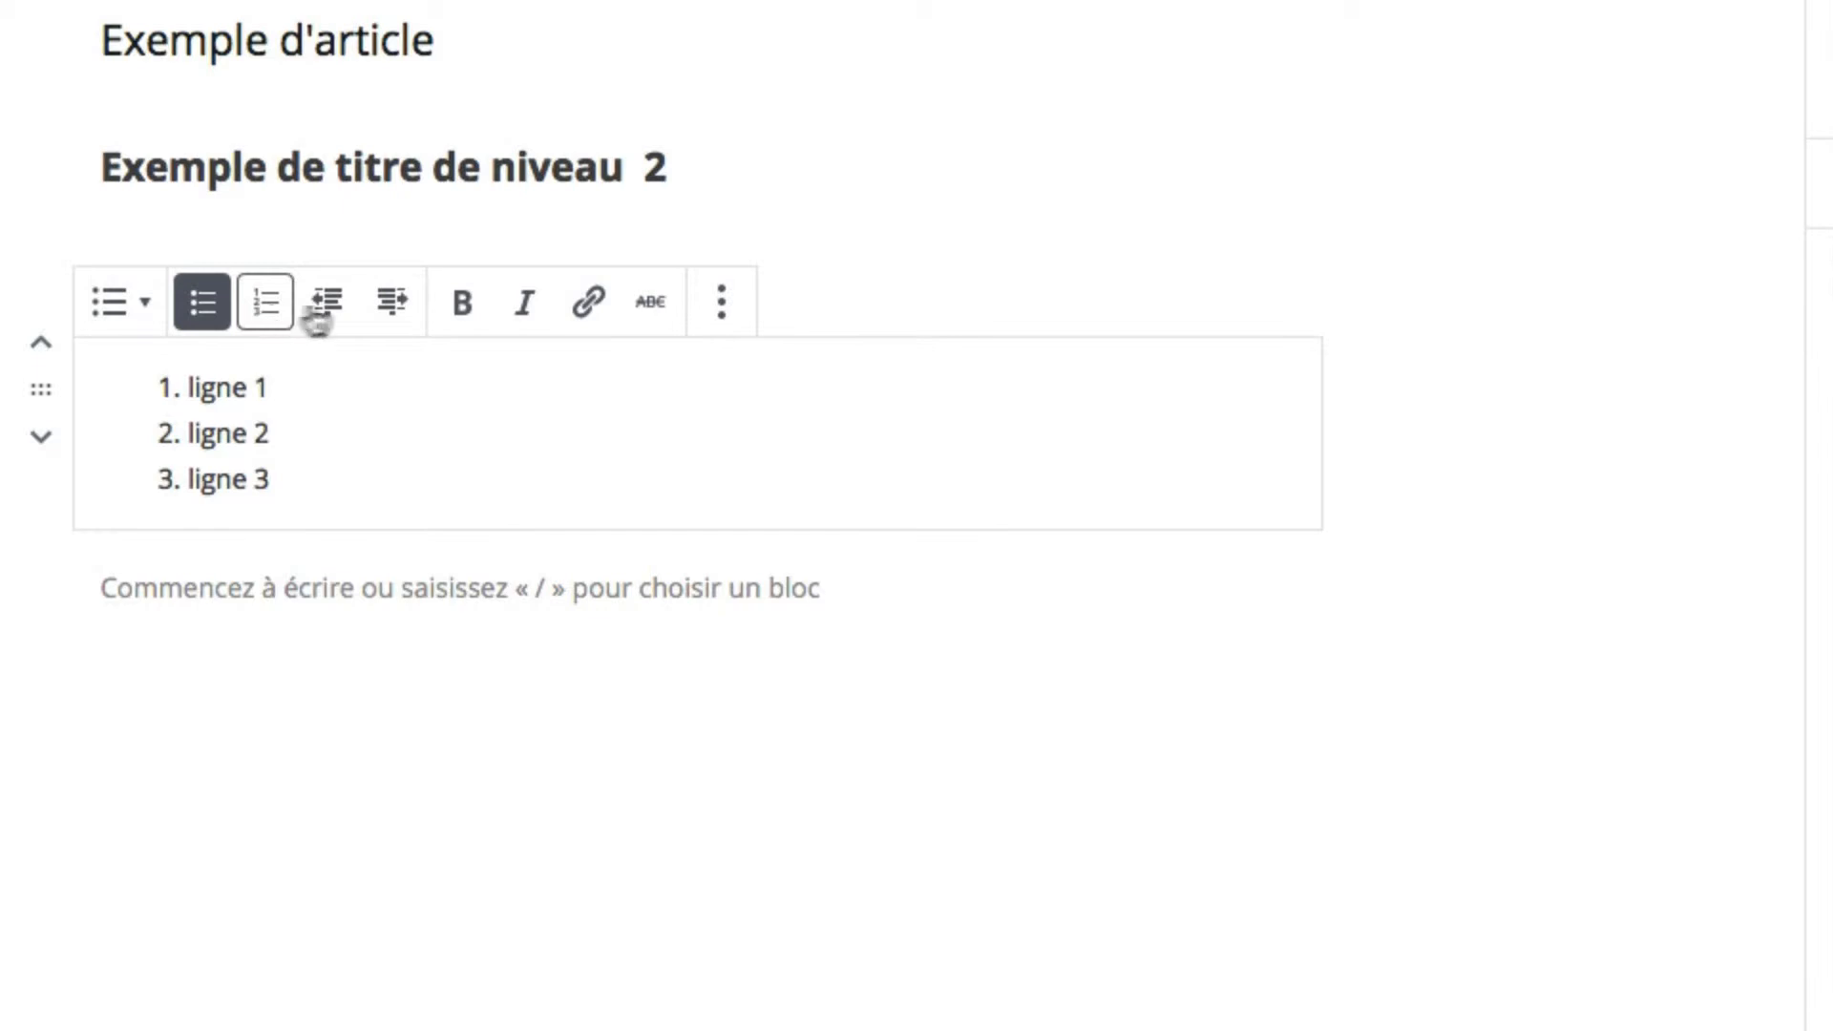
click(721, 304)
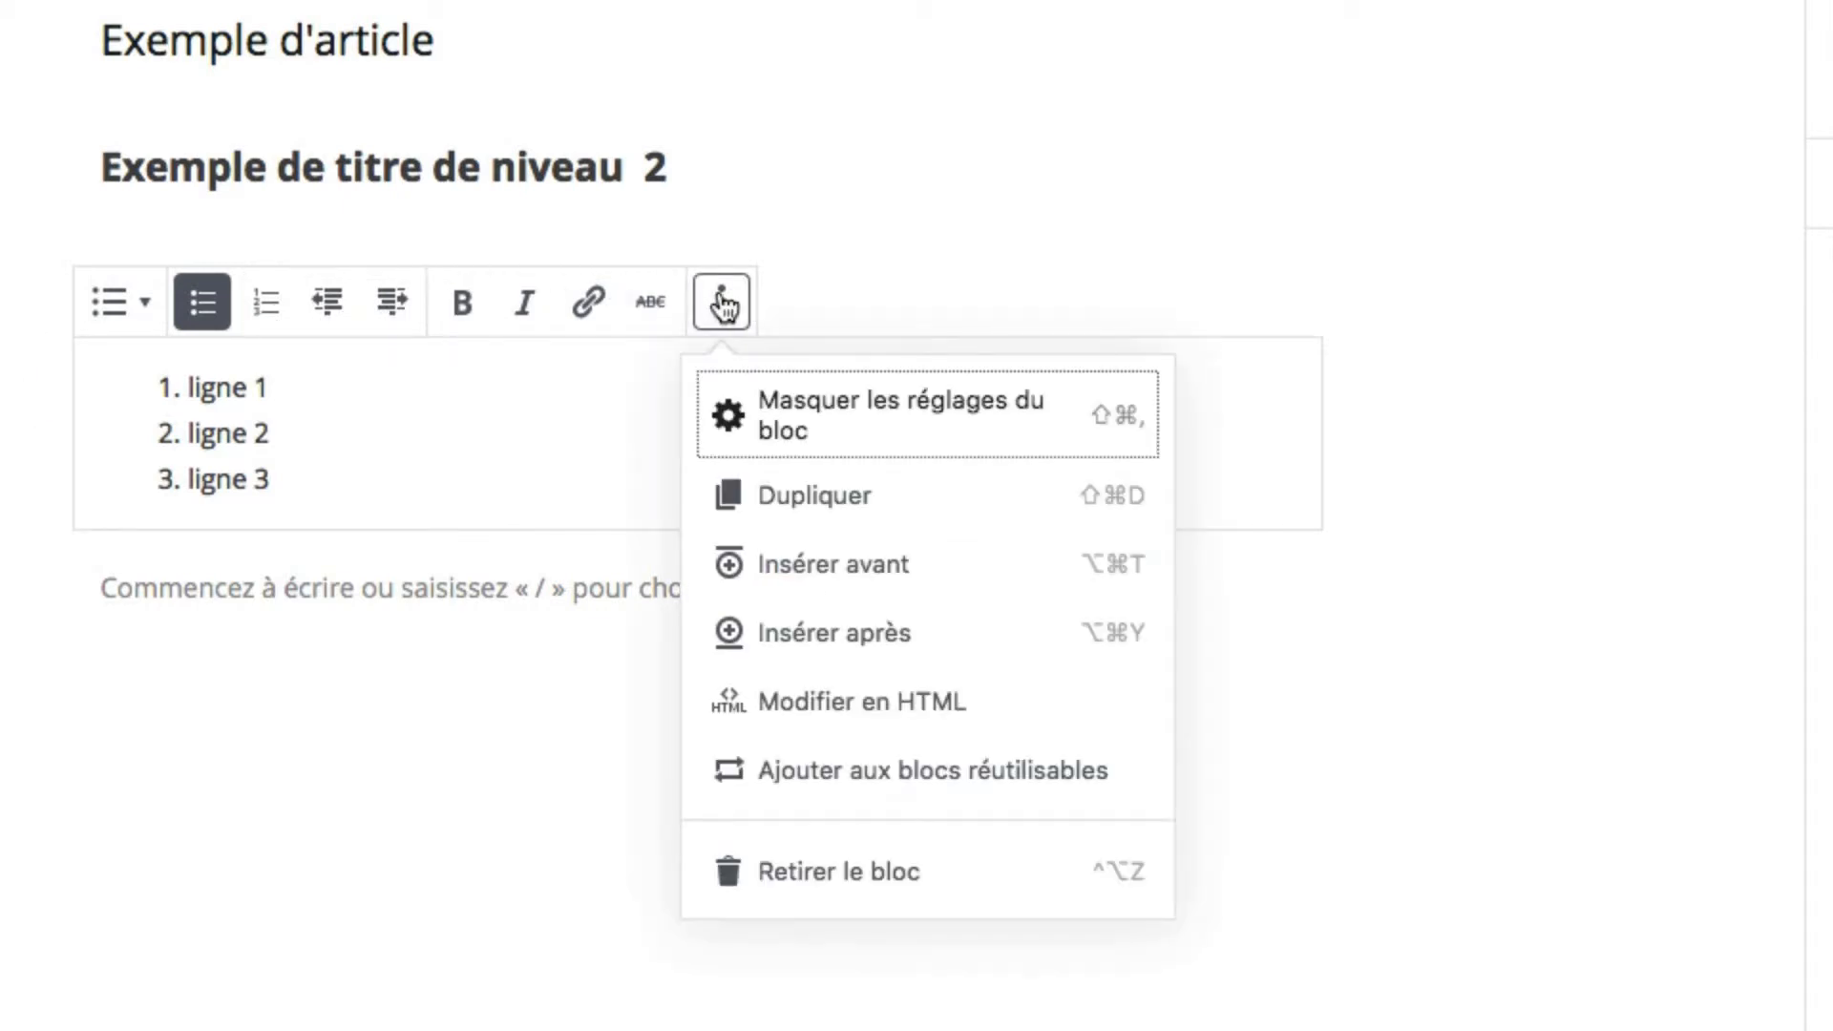
click(798, 689)
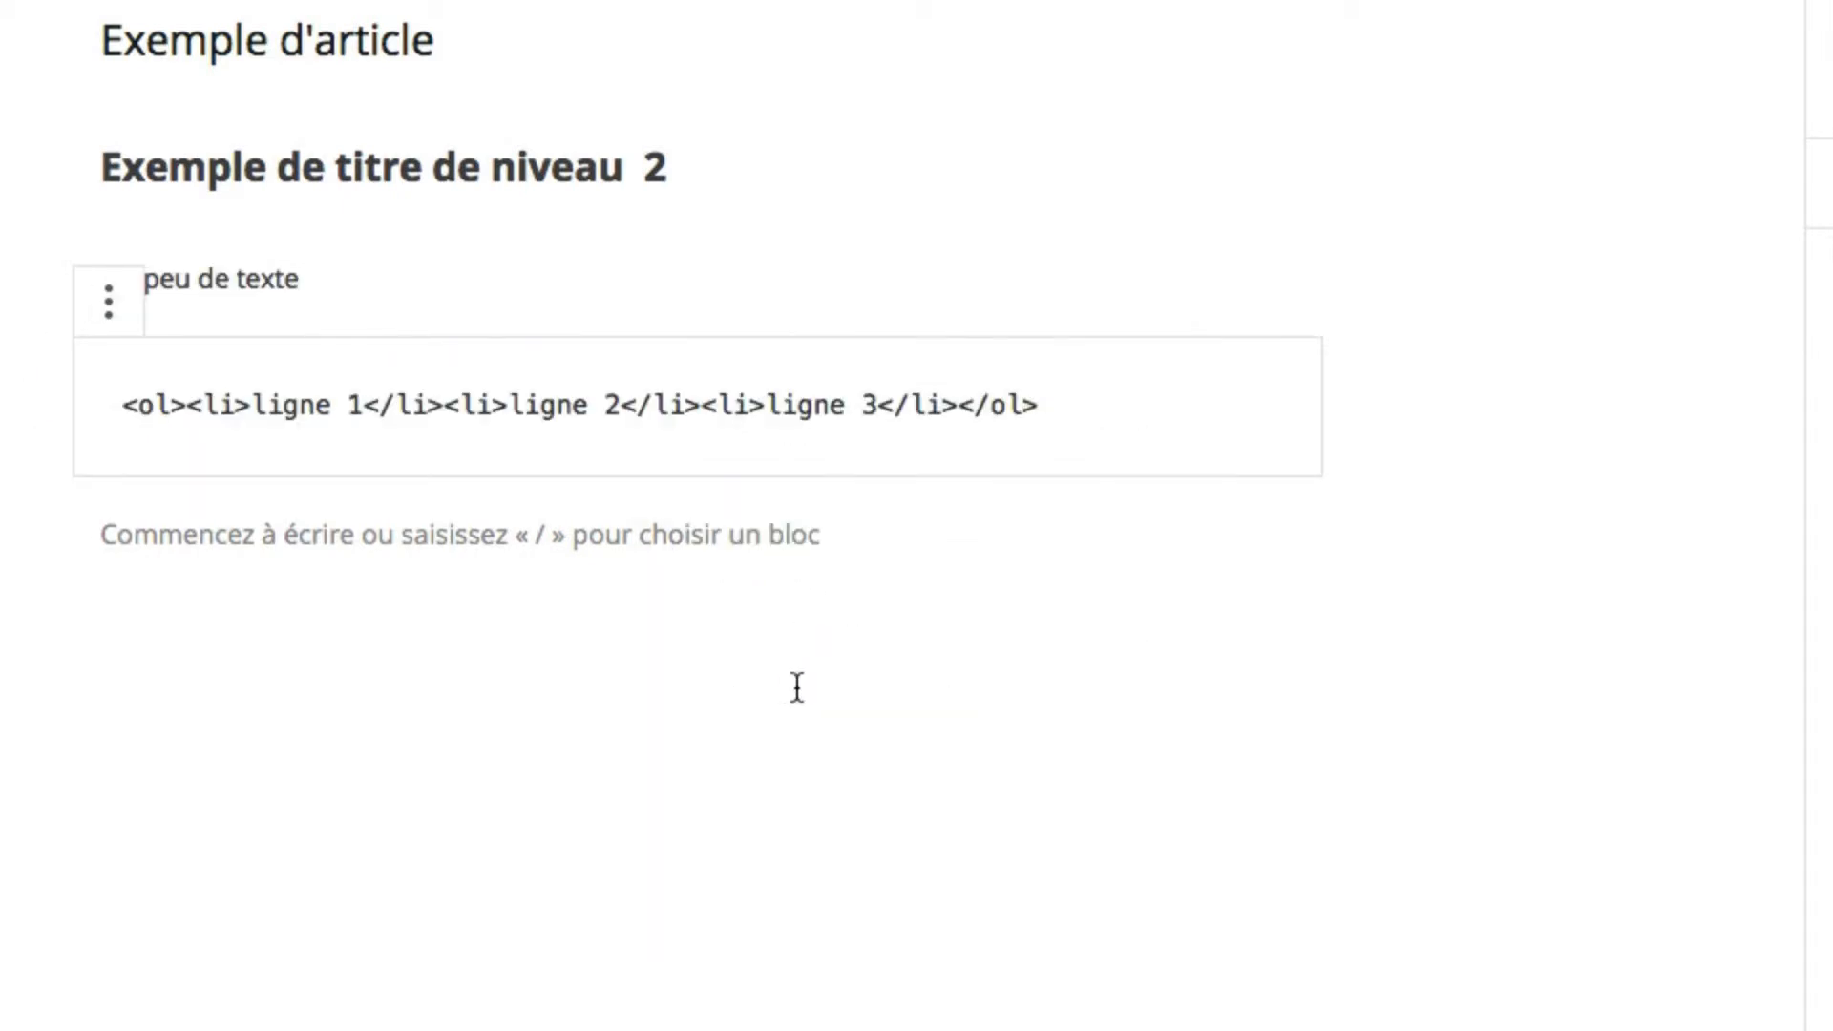
click(169, 401)
text(start)
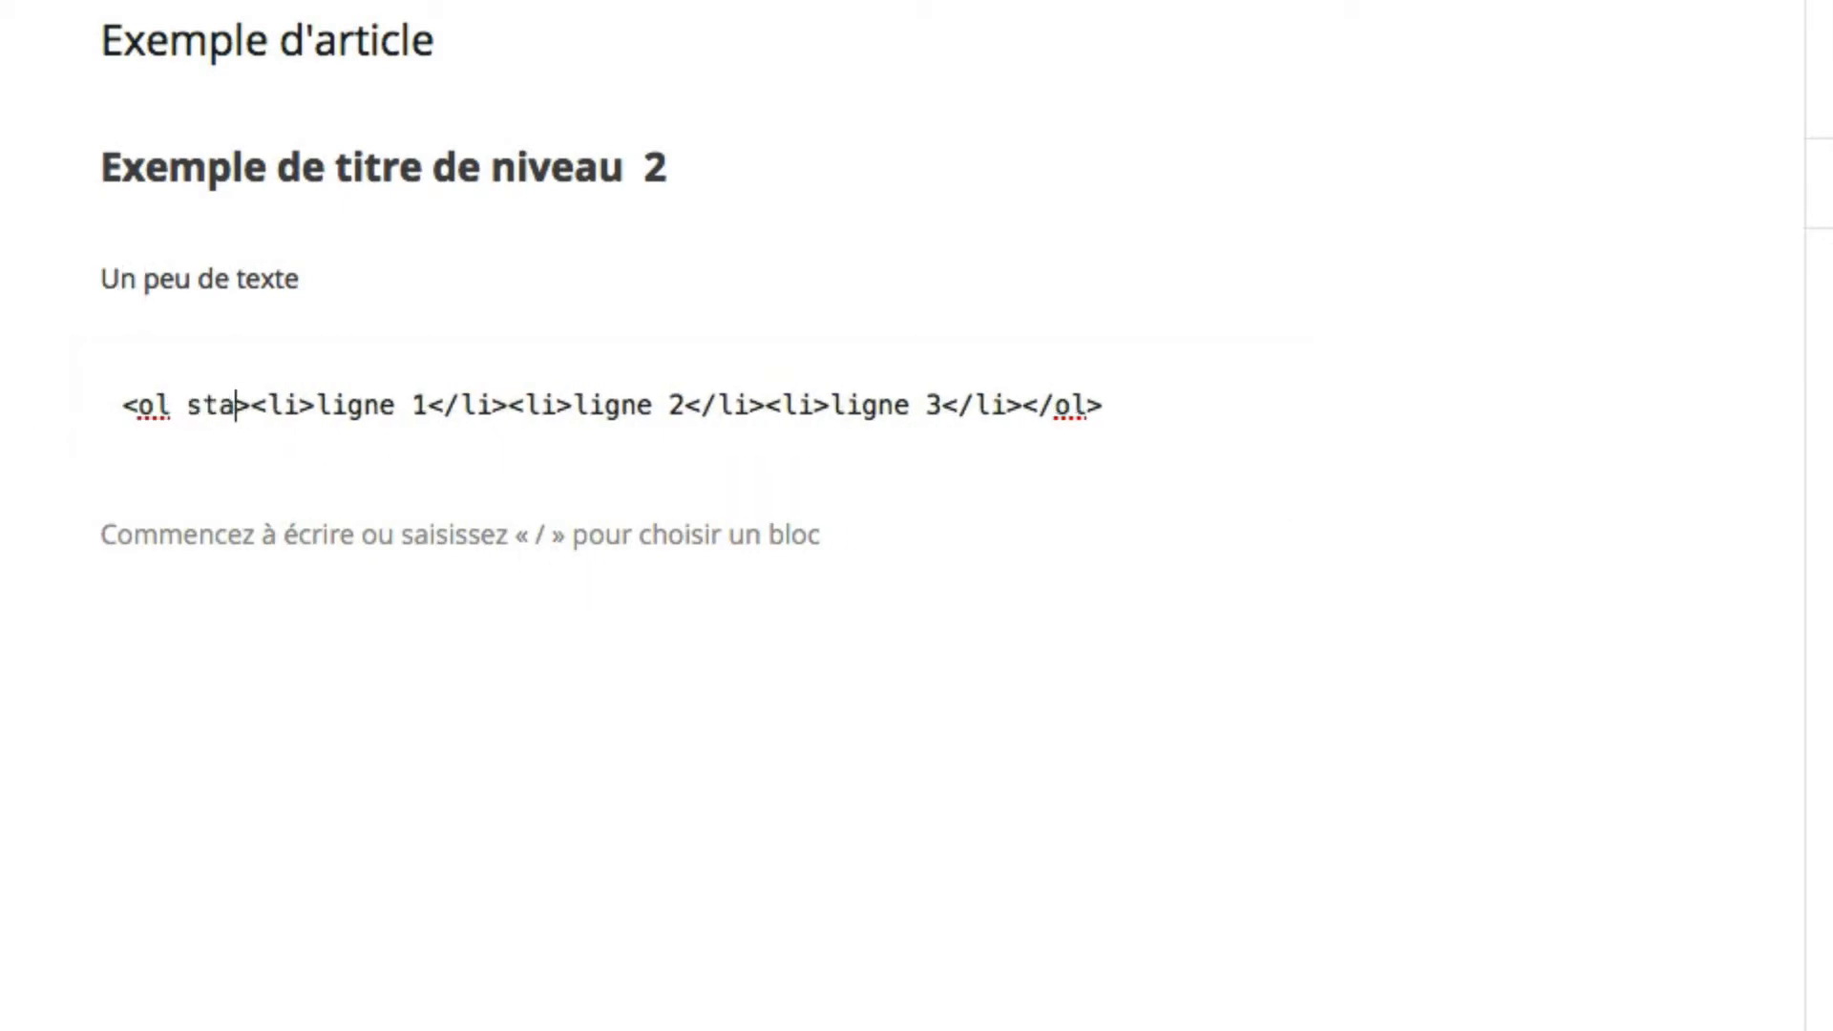
text(="3)
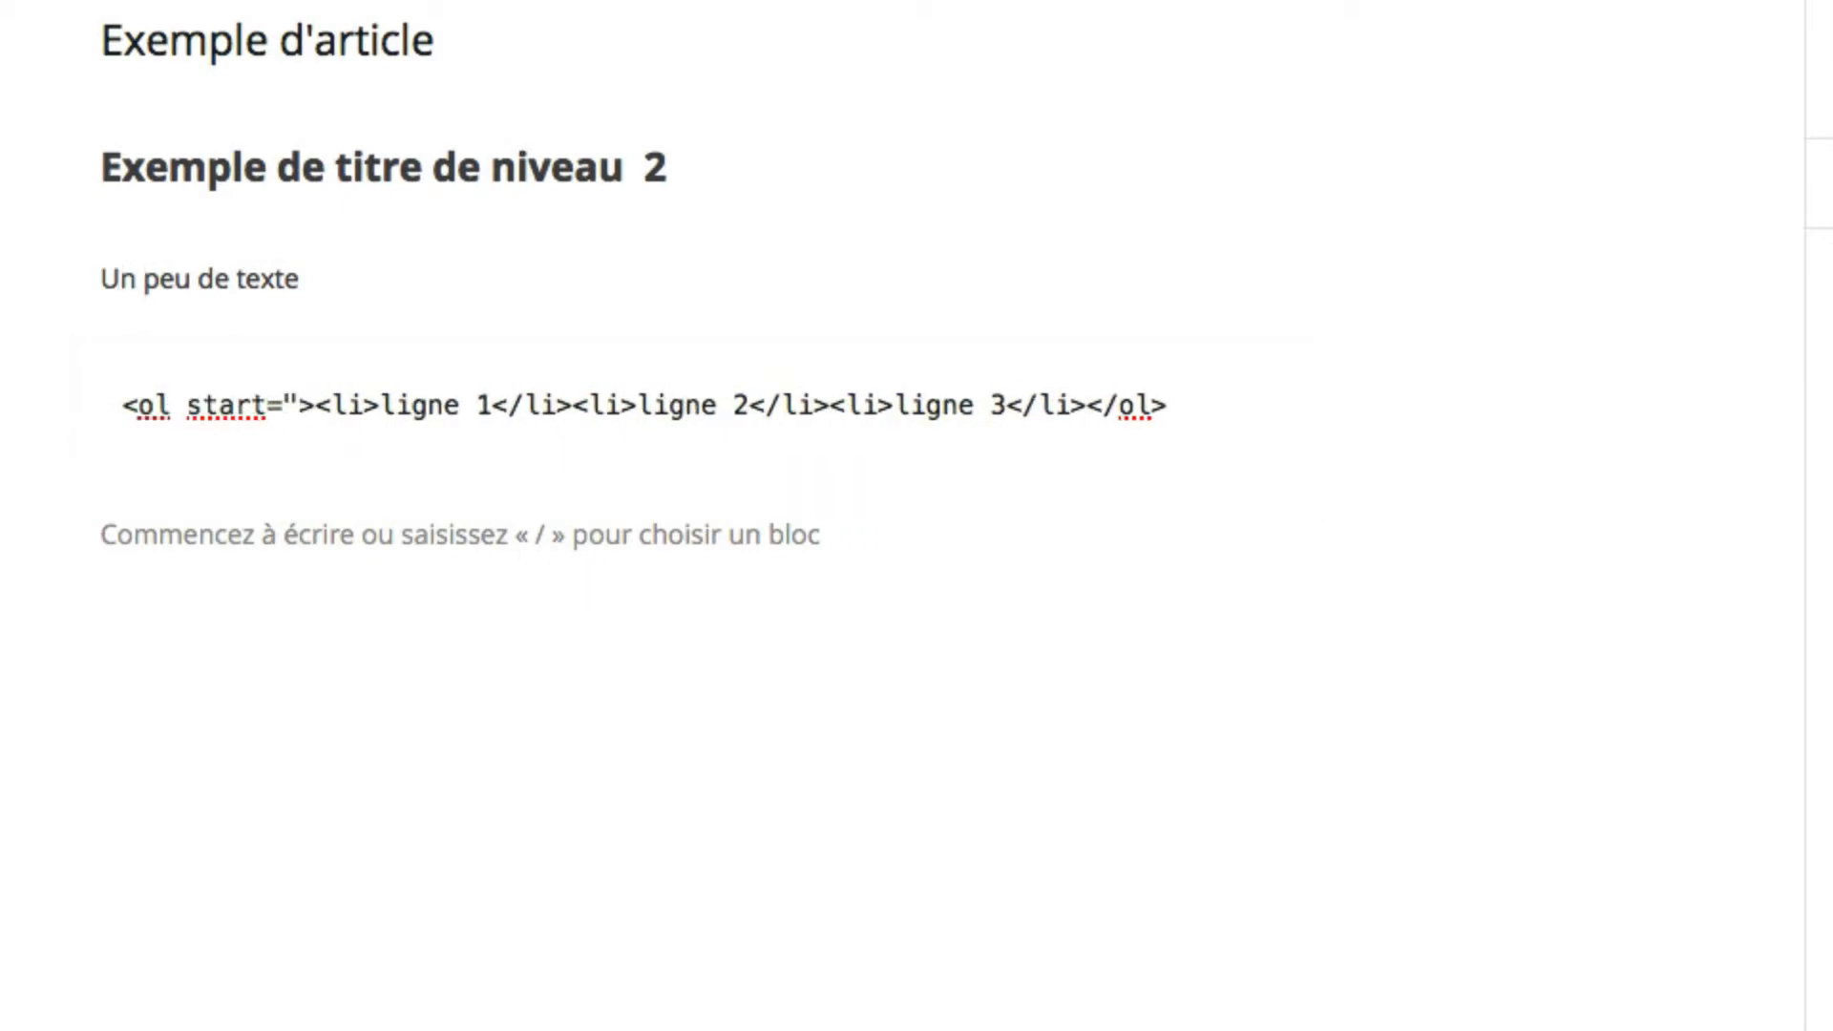
text(")
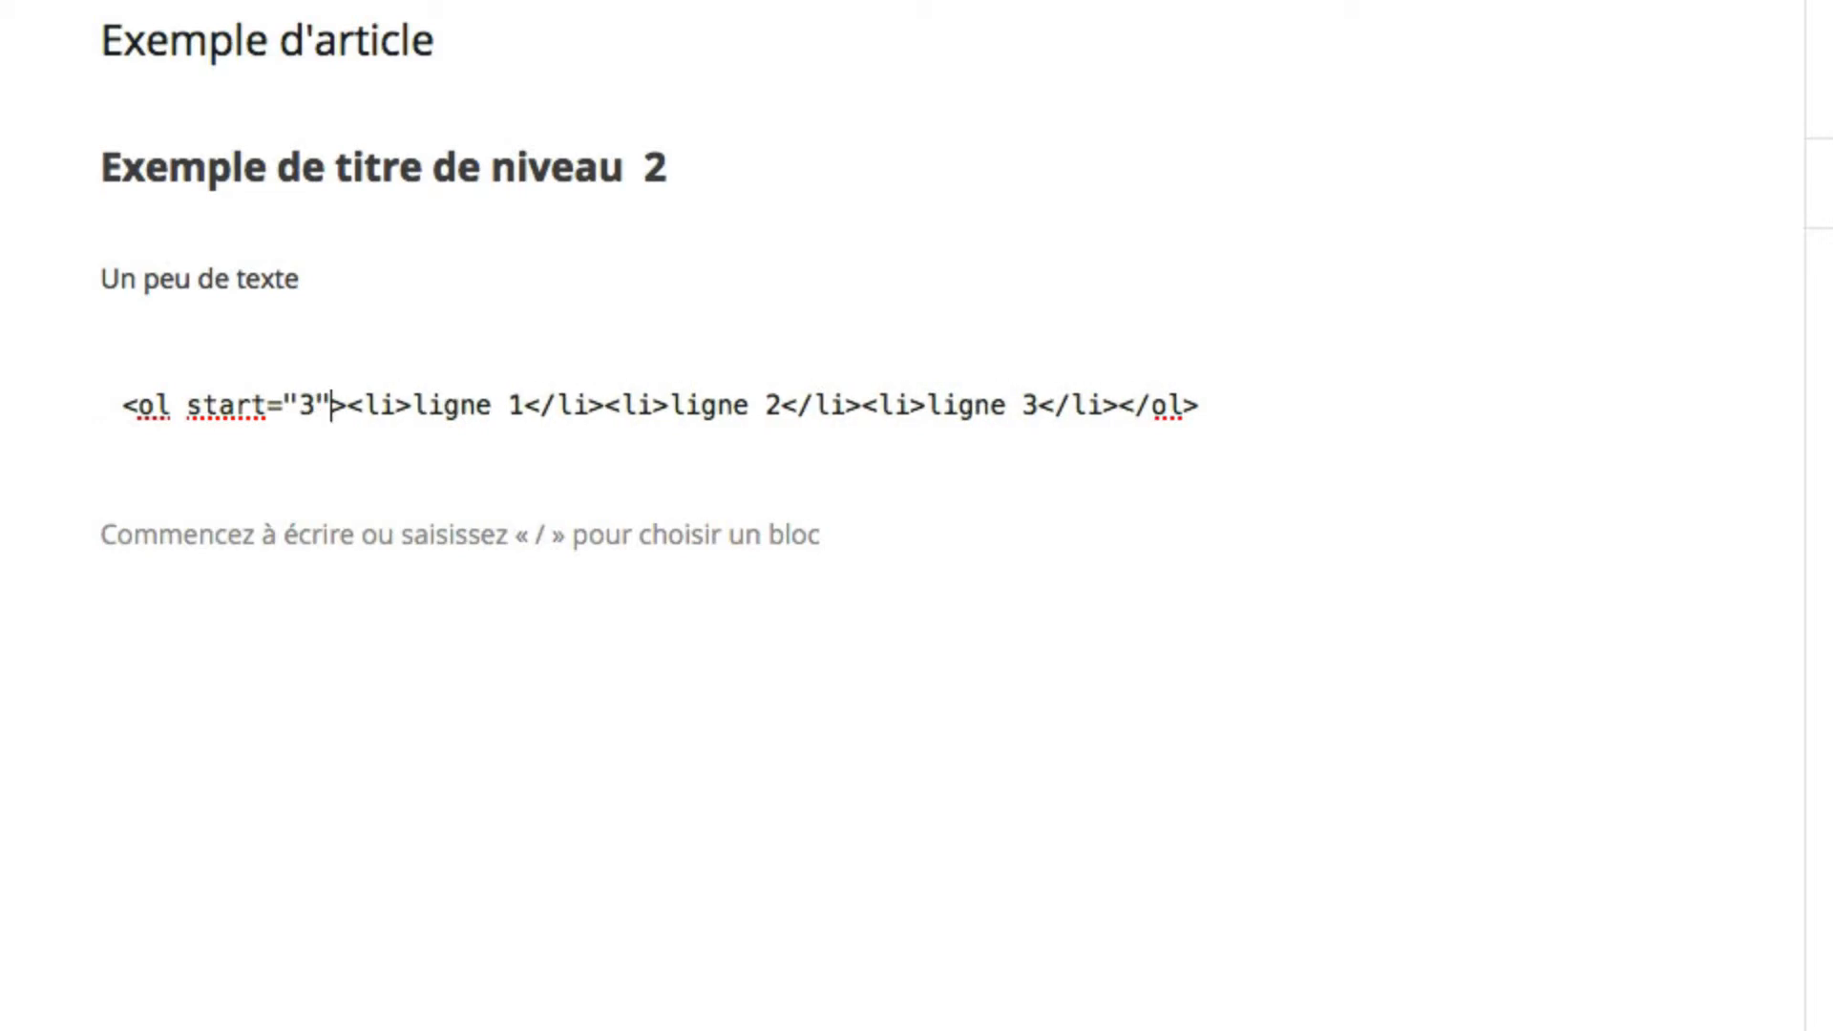
Step: Resolve the invalid list block by converting its current code to an HTML block
mouse_move(147, 397)
click(113, 311)
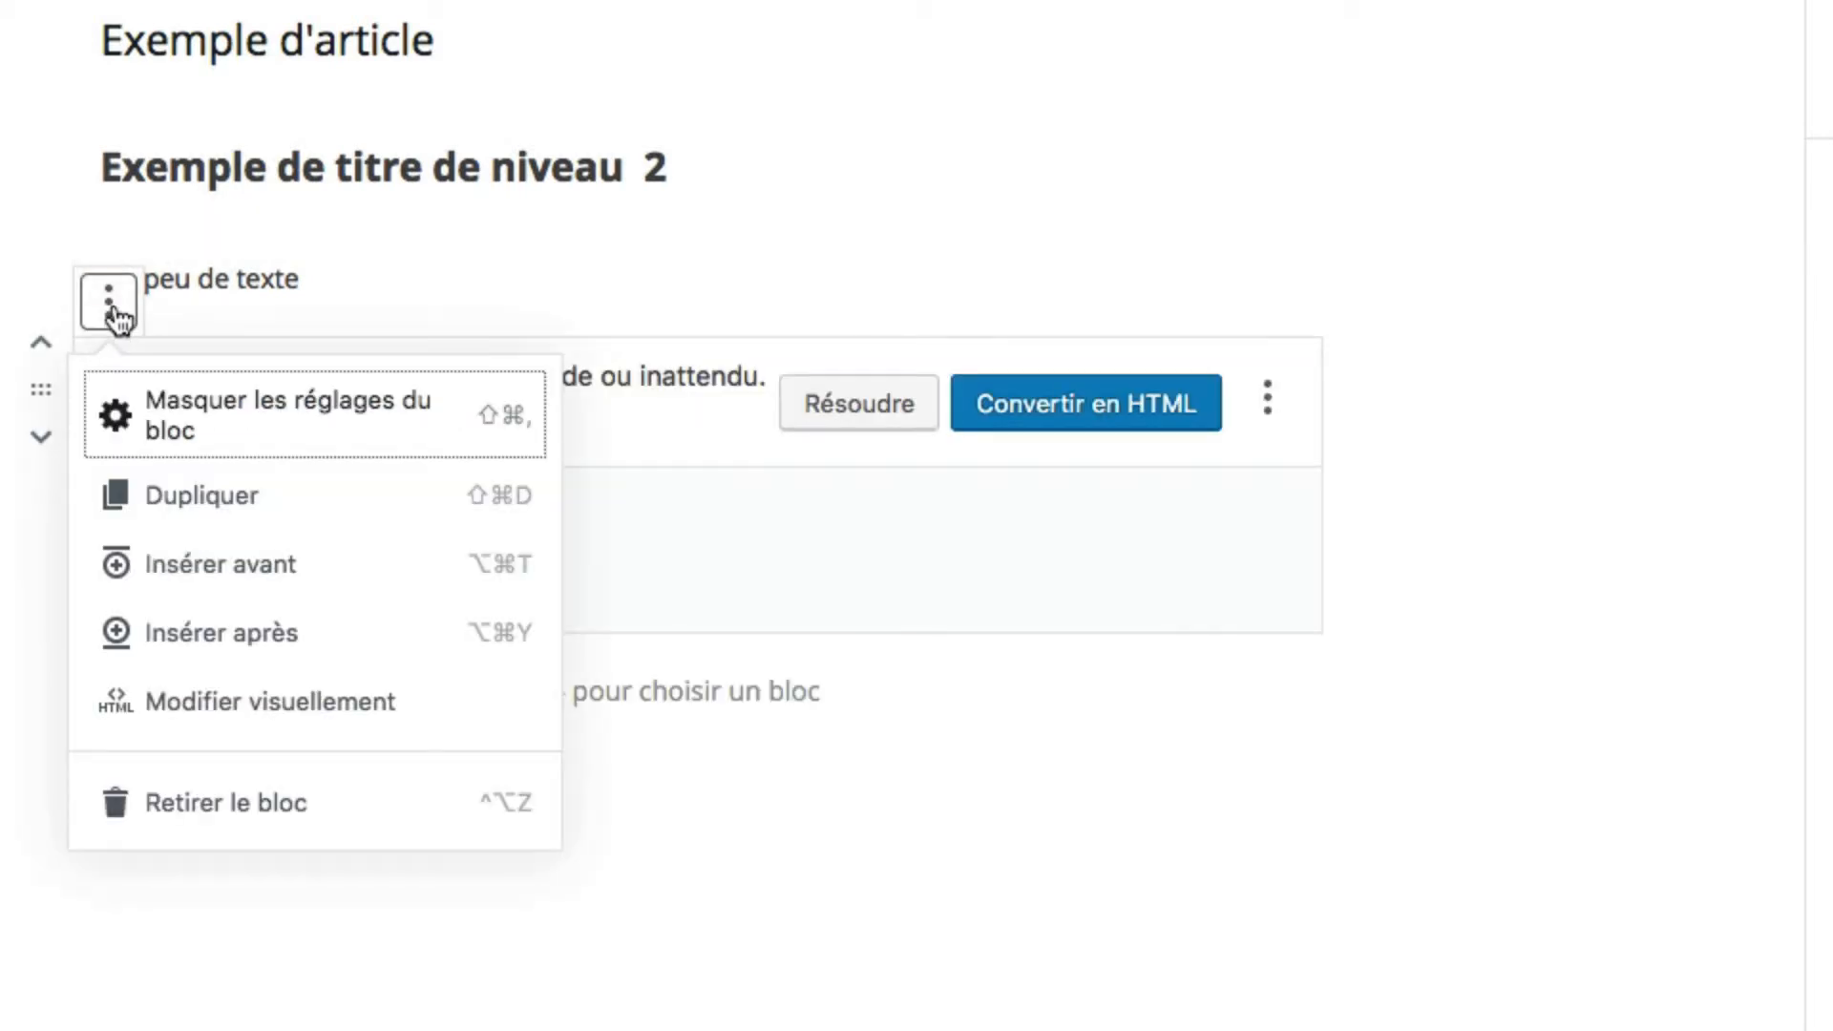
click(635, 423)
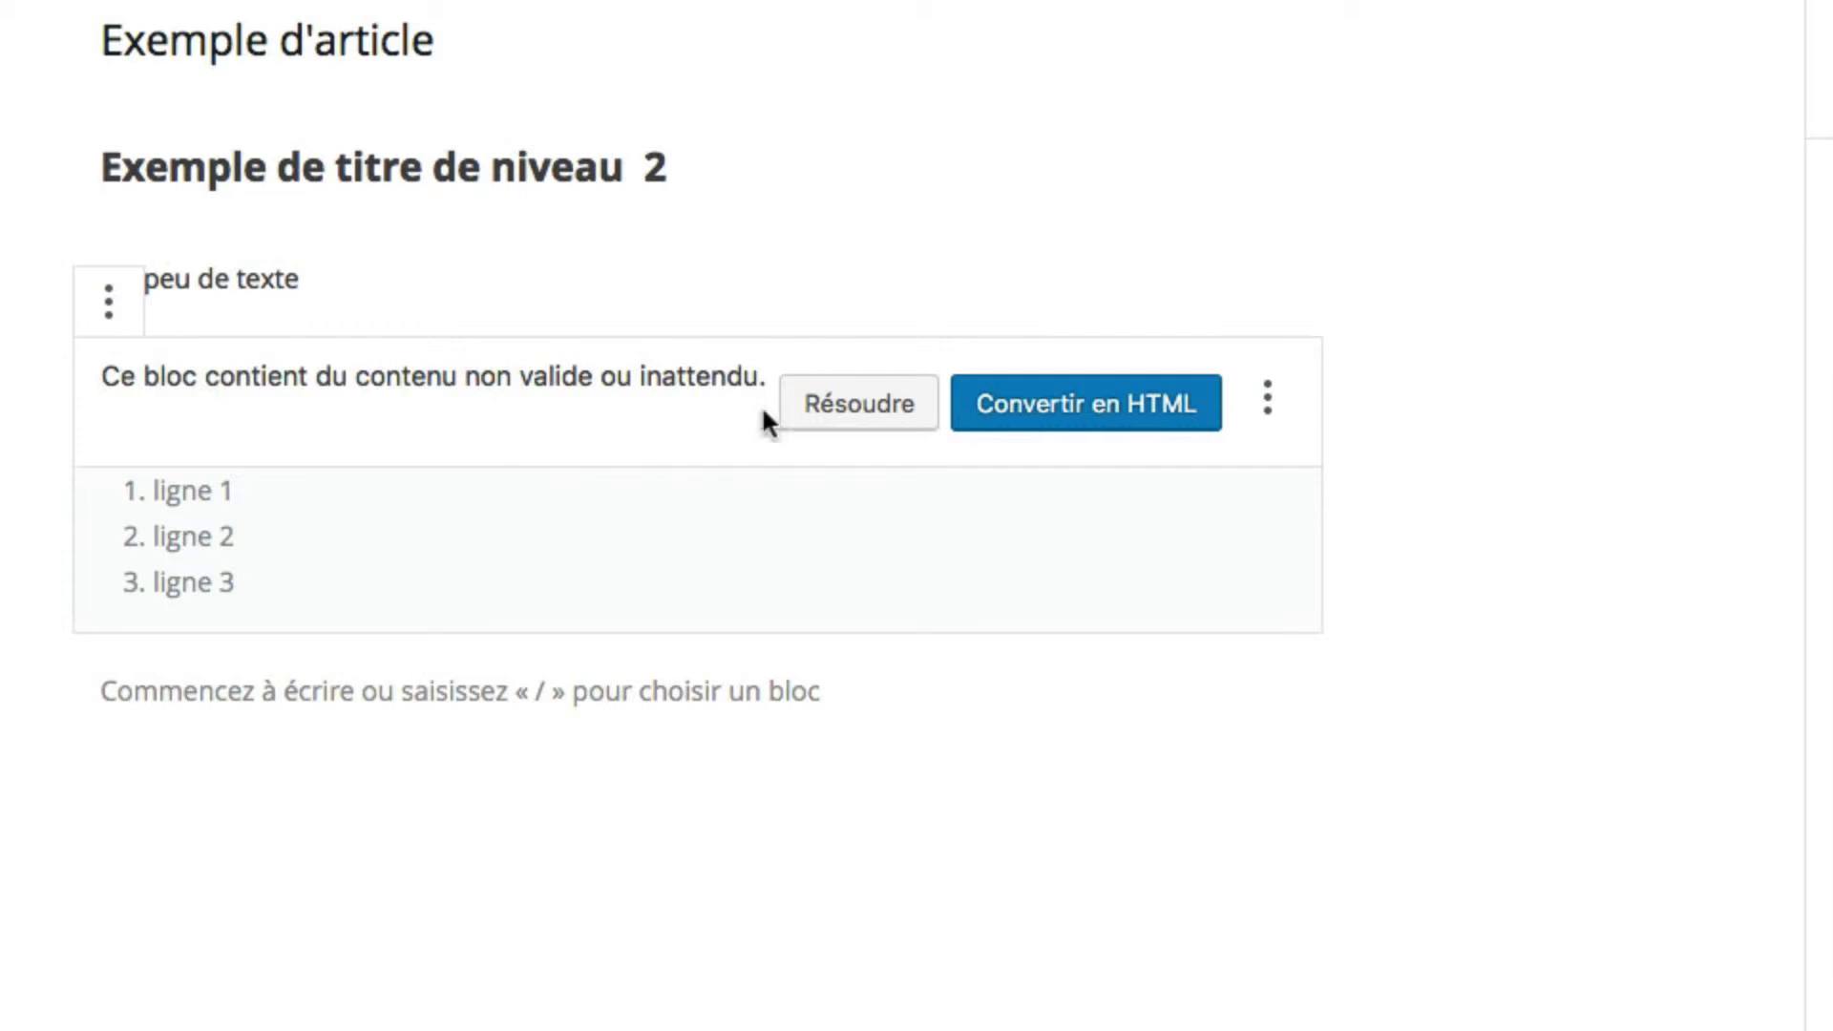
click(844, 420)
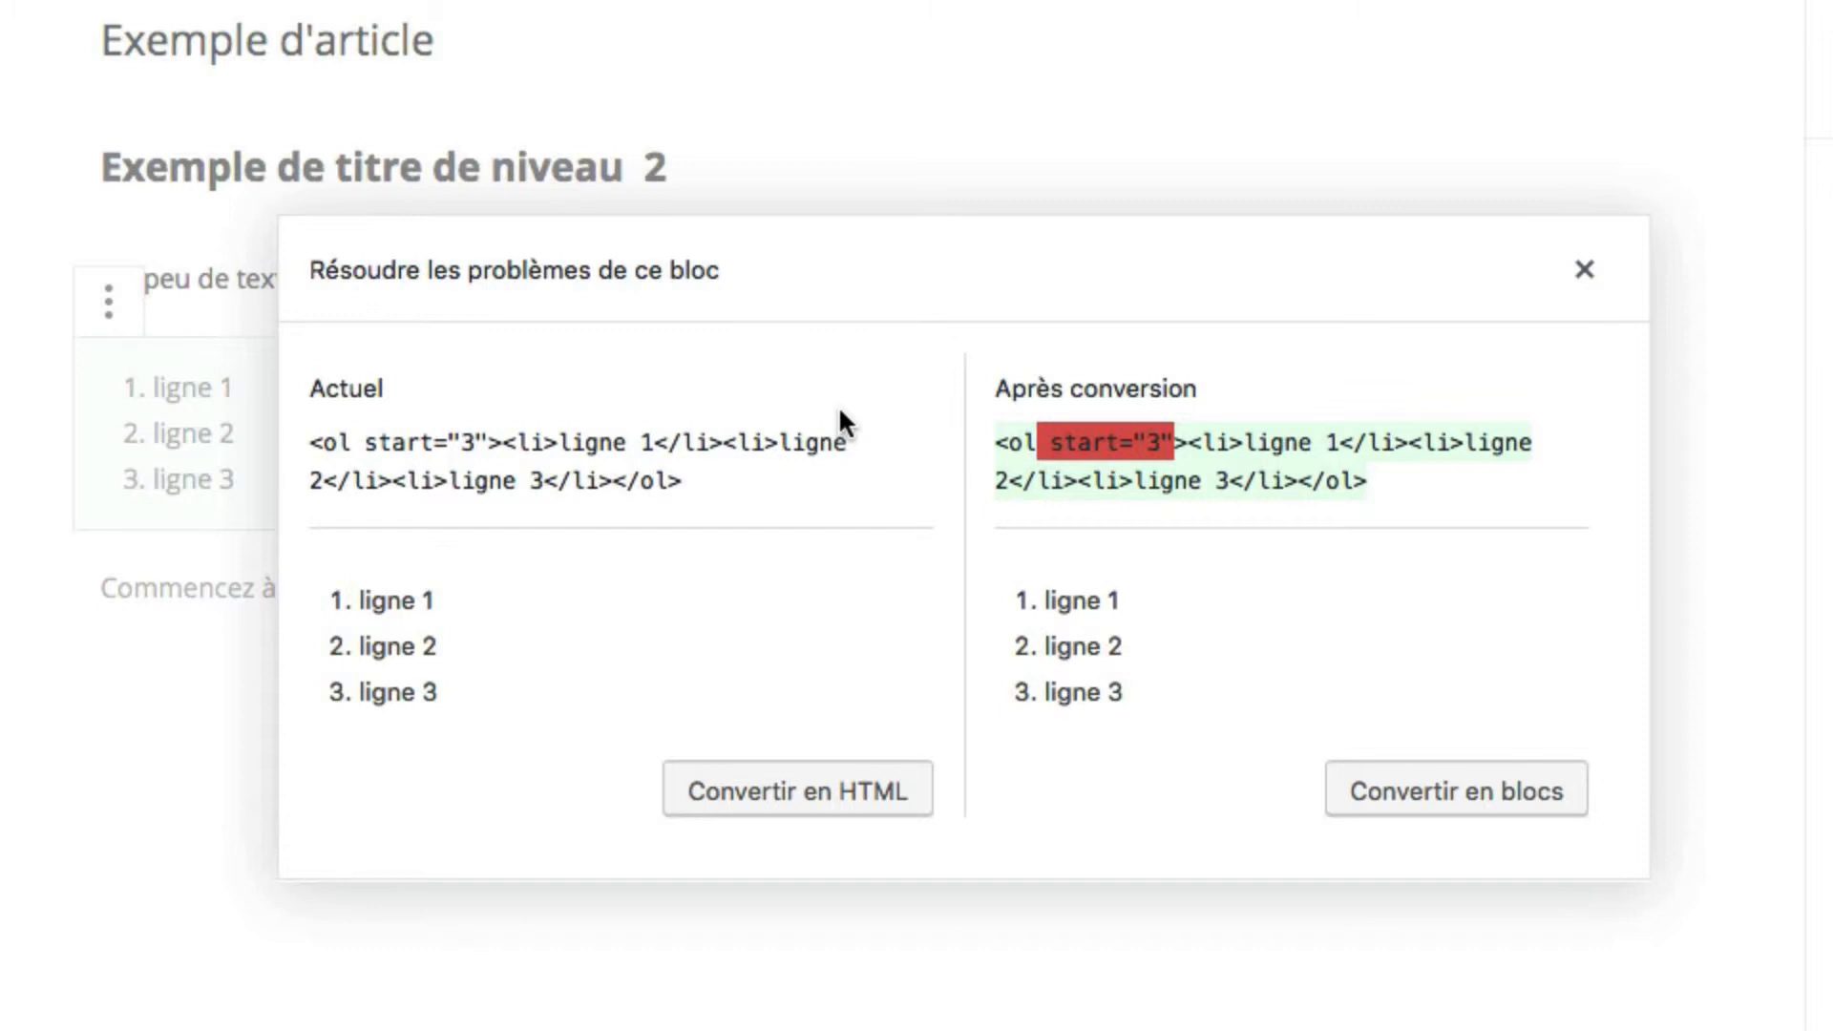
click(867, 793)
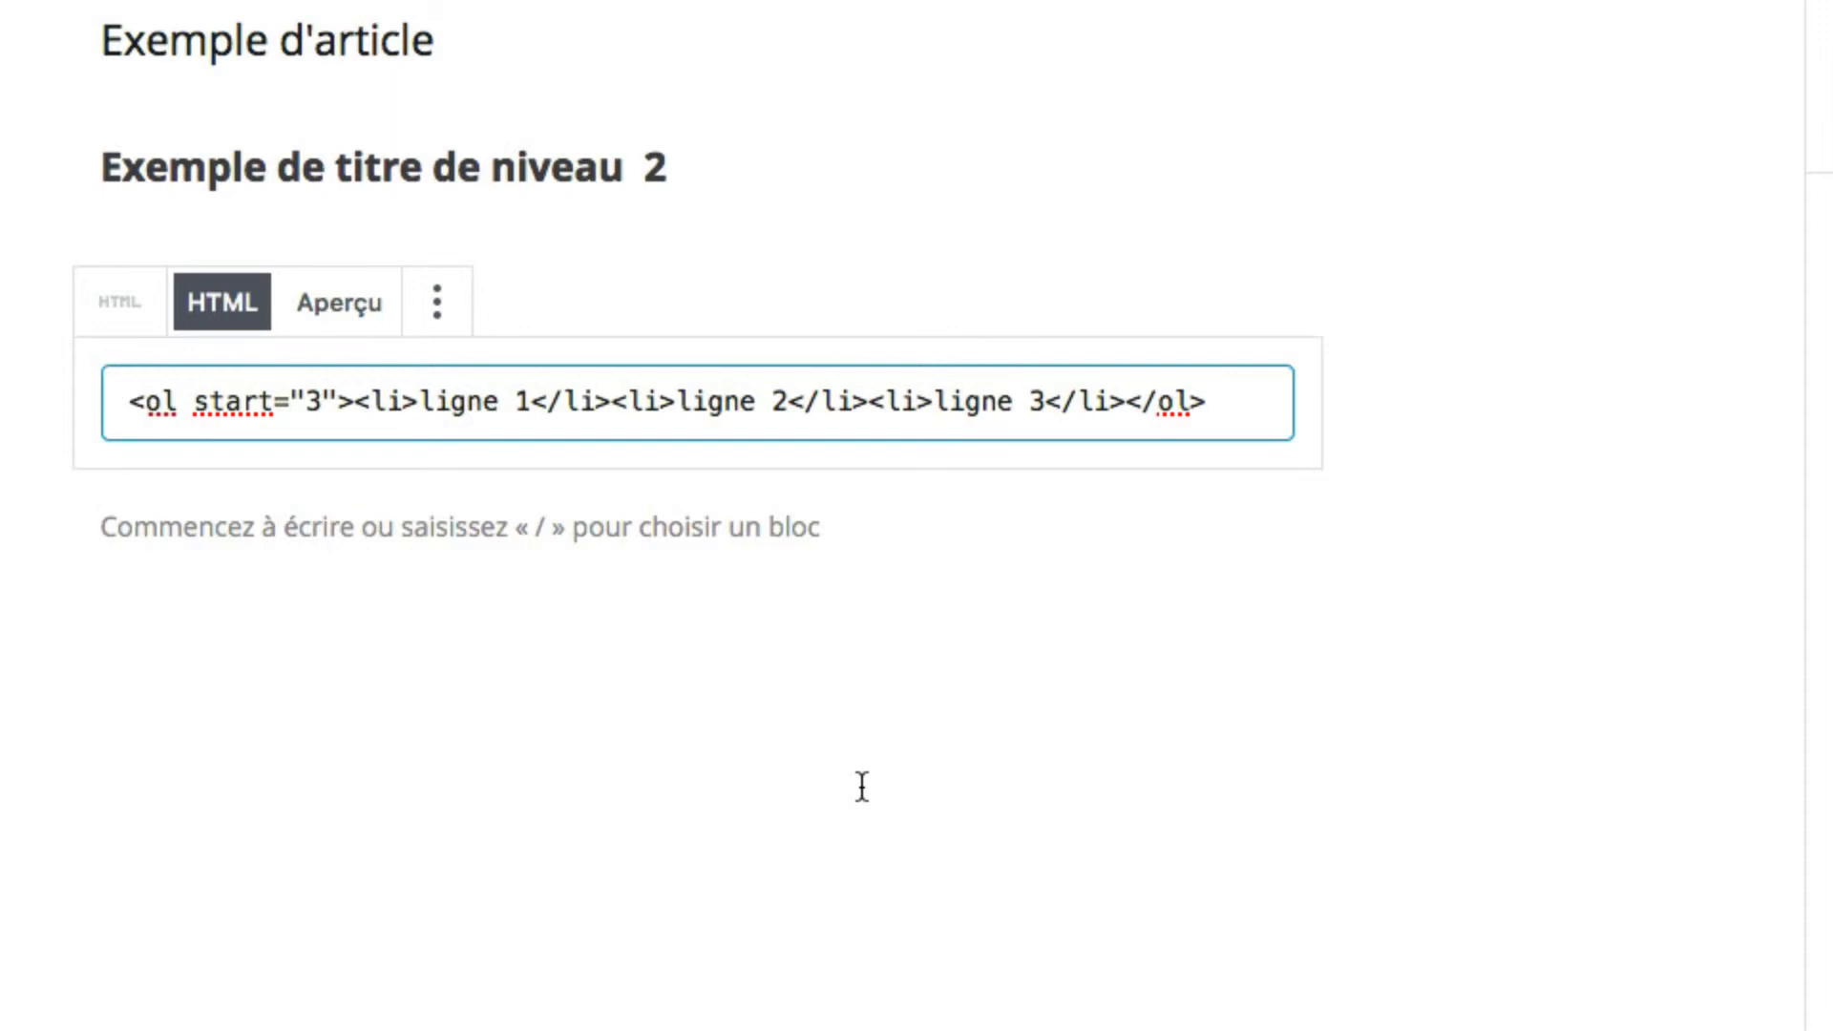
Step: Display the HTML block's rendered version and preview the whole article on the site
click(363, 318)
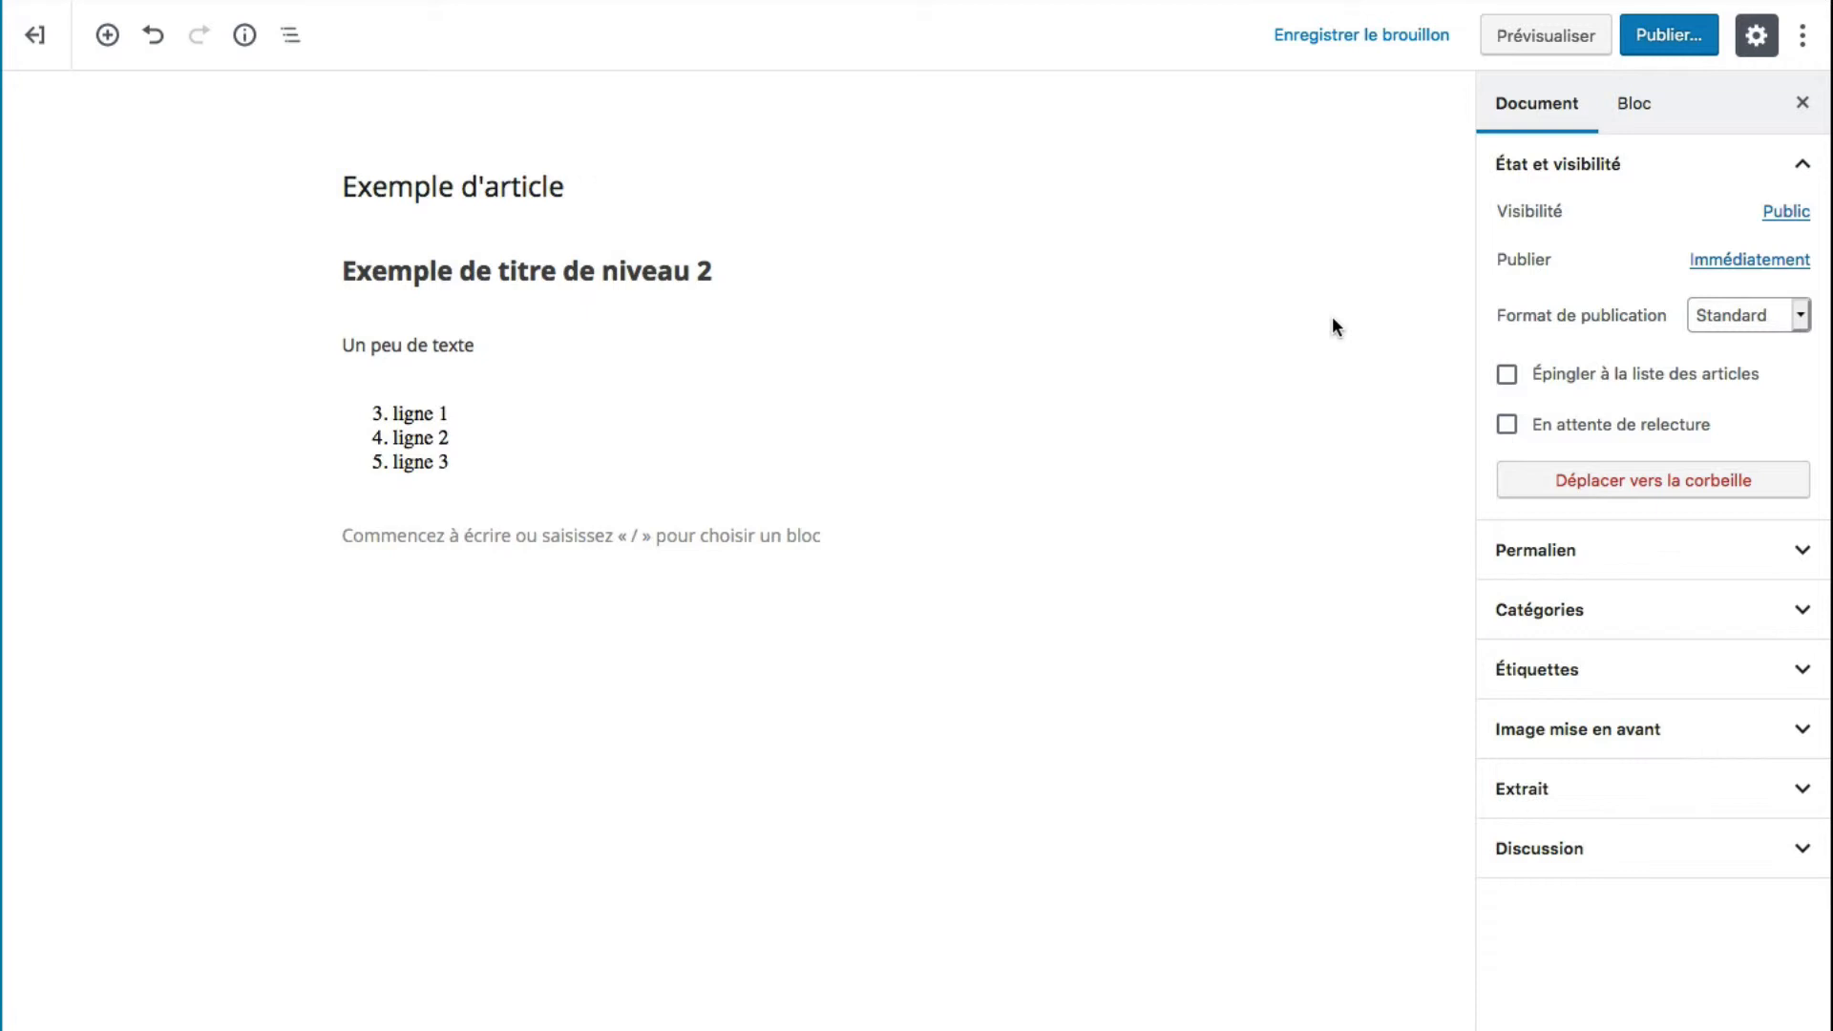
click(1557, 52)
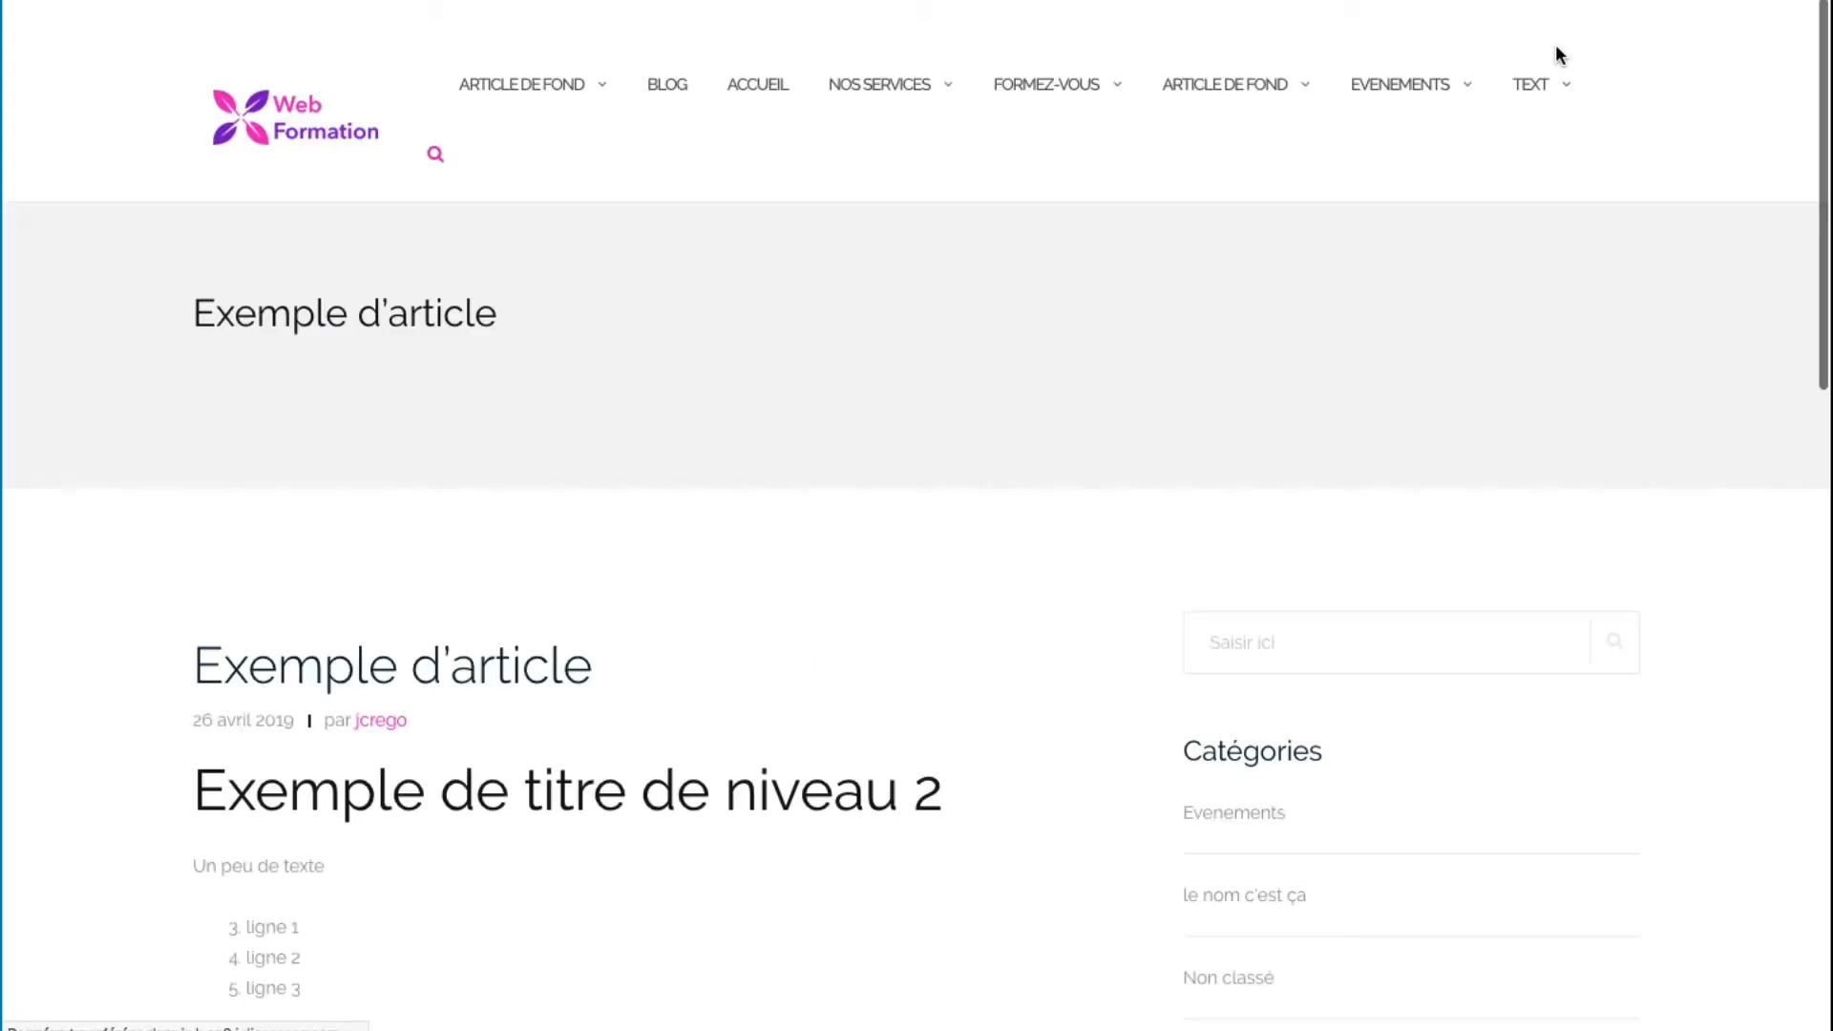
Step: Review the article's content and numbered list in the site preview and close the preview
scroll(1556, 46, down, 2)
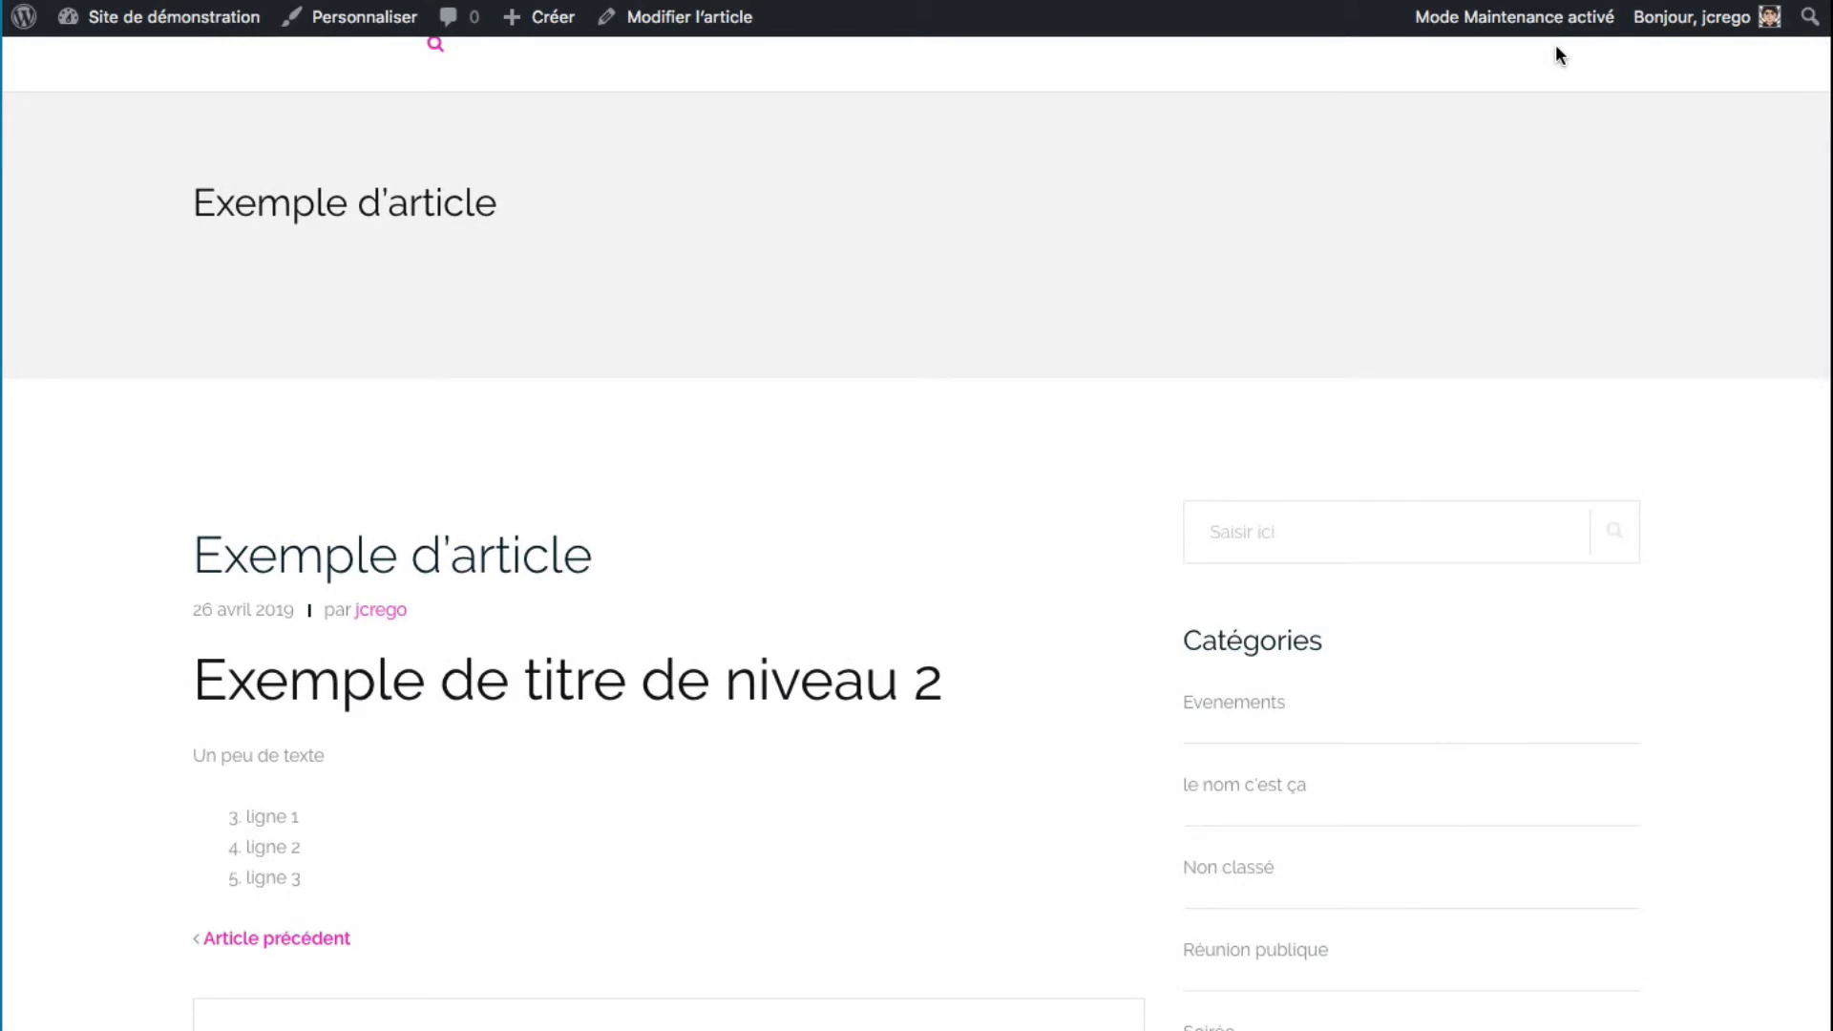
key(super+w)
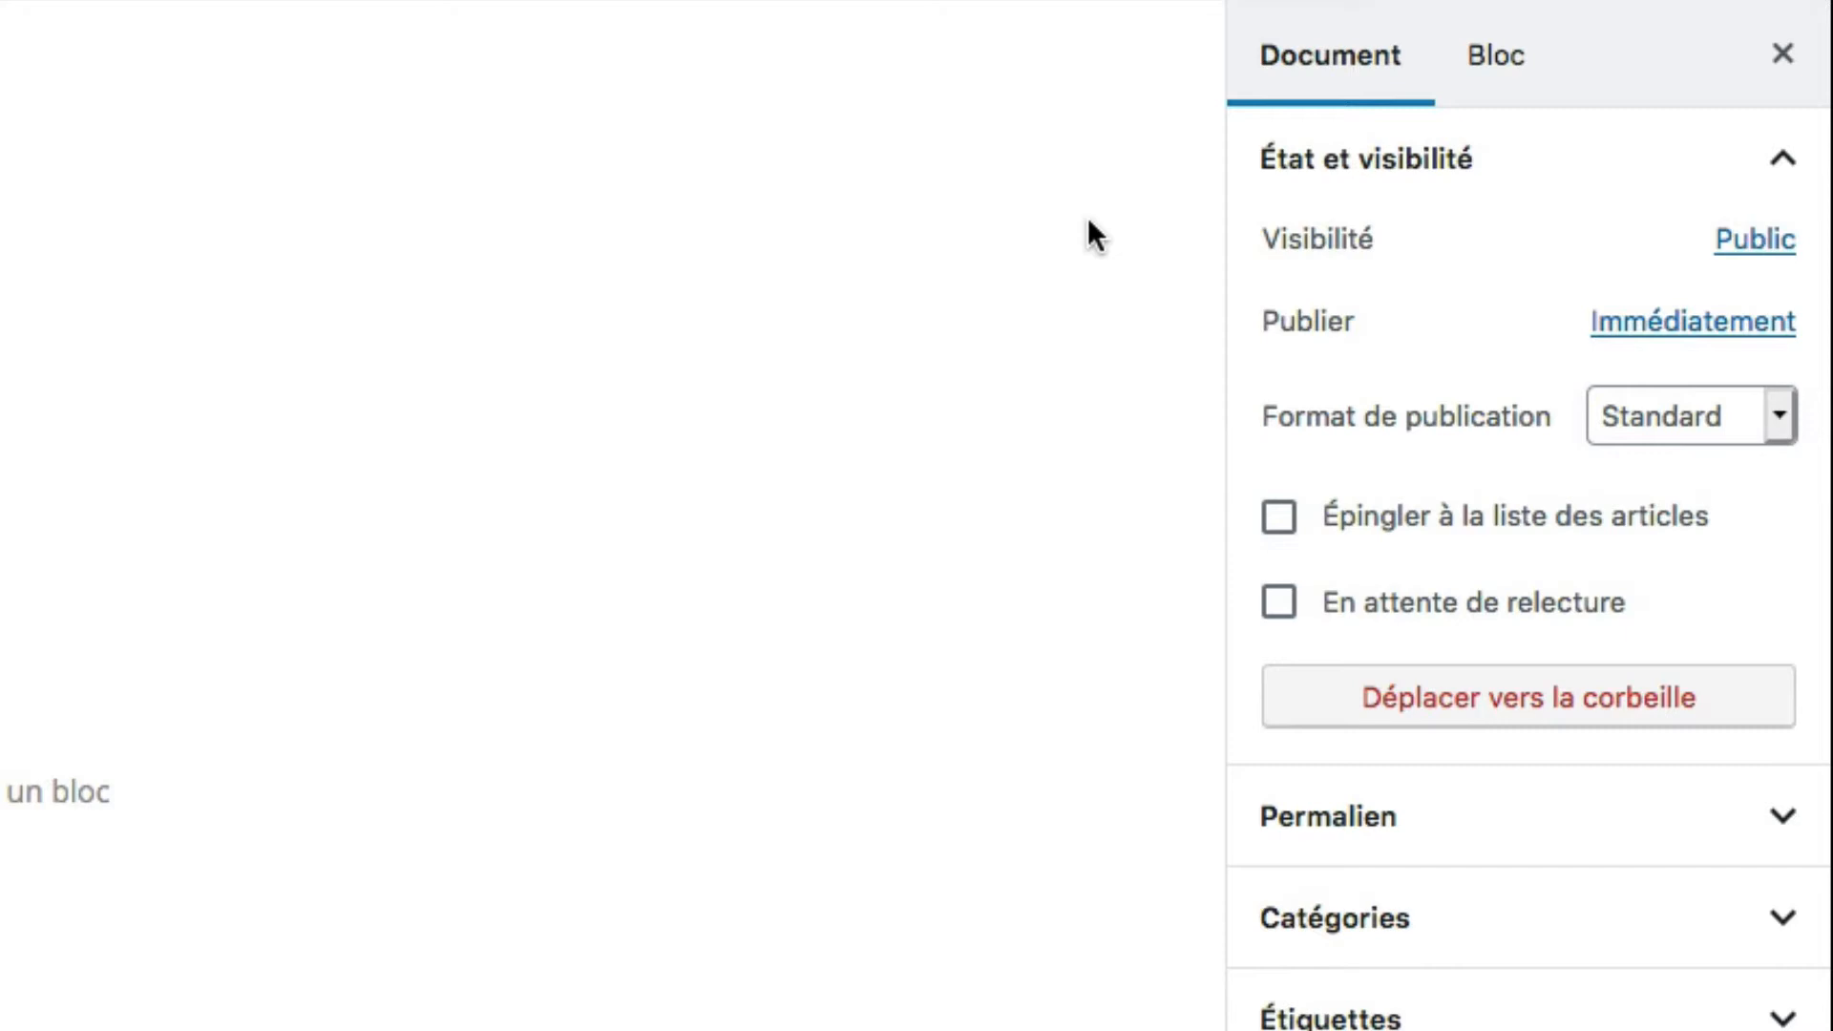
Step: Examine the article's visibility, publication date, post format and permalink settings without changing them
click(1730, 242)
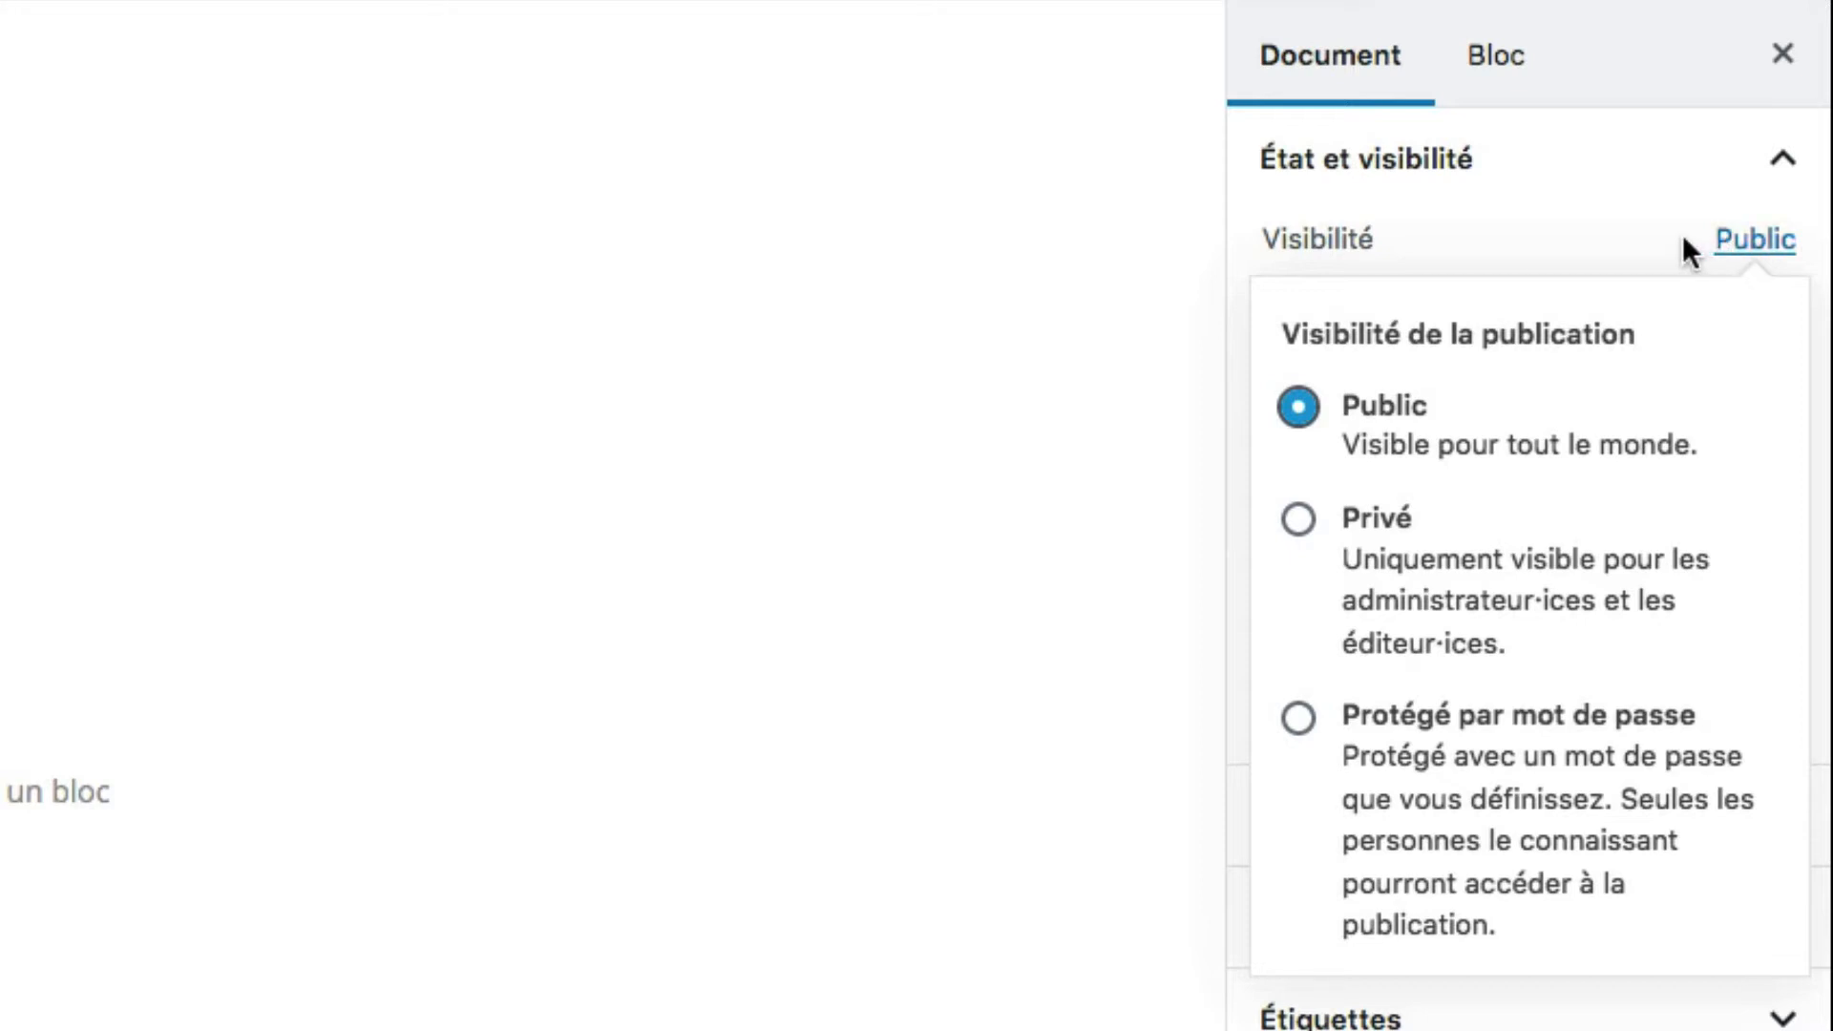
click(1682, 233)
scroll(1685, 244, down, 1)
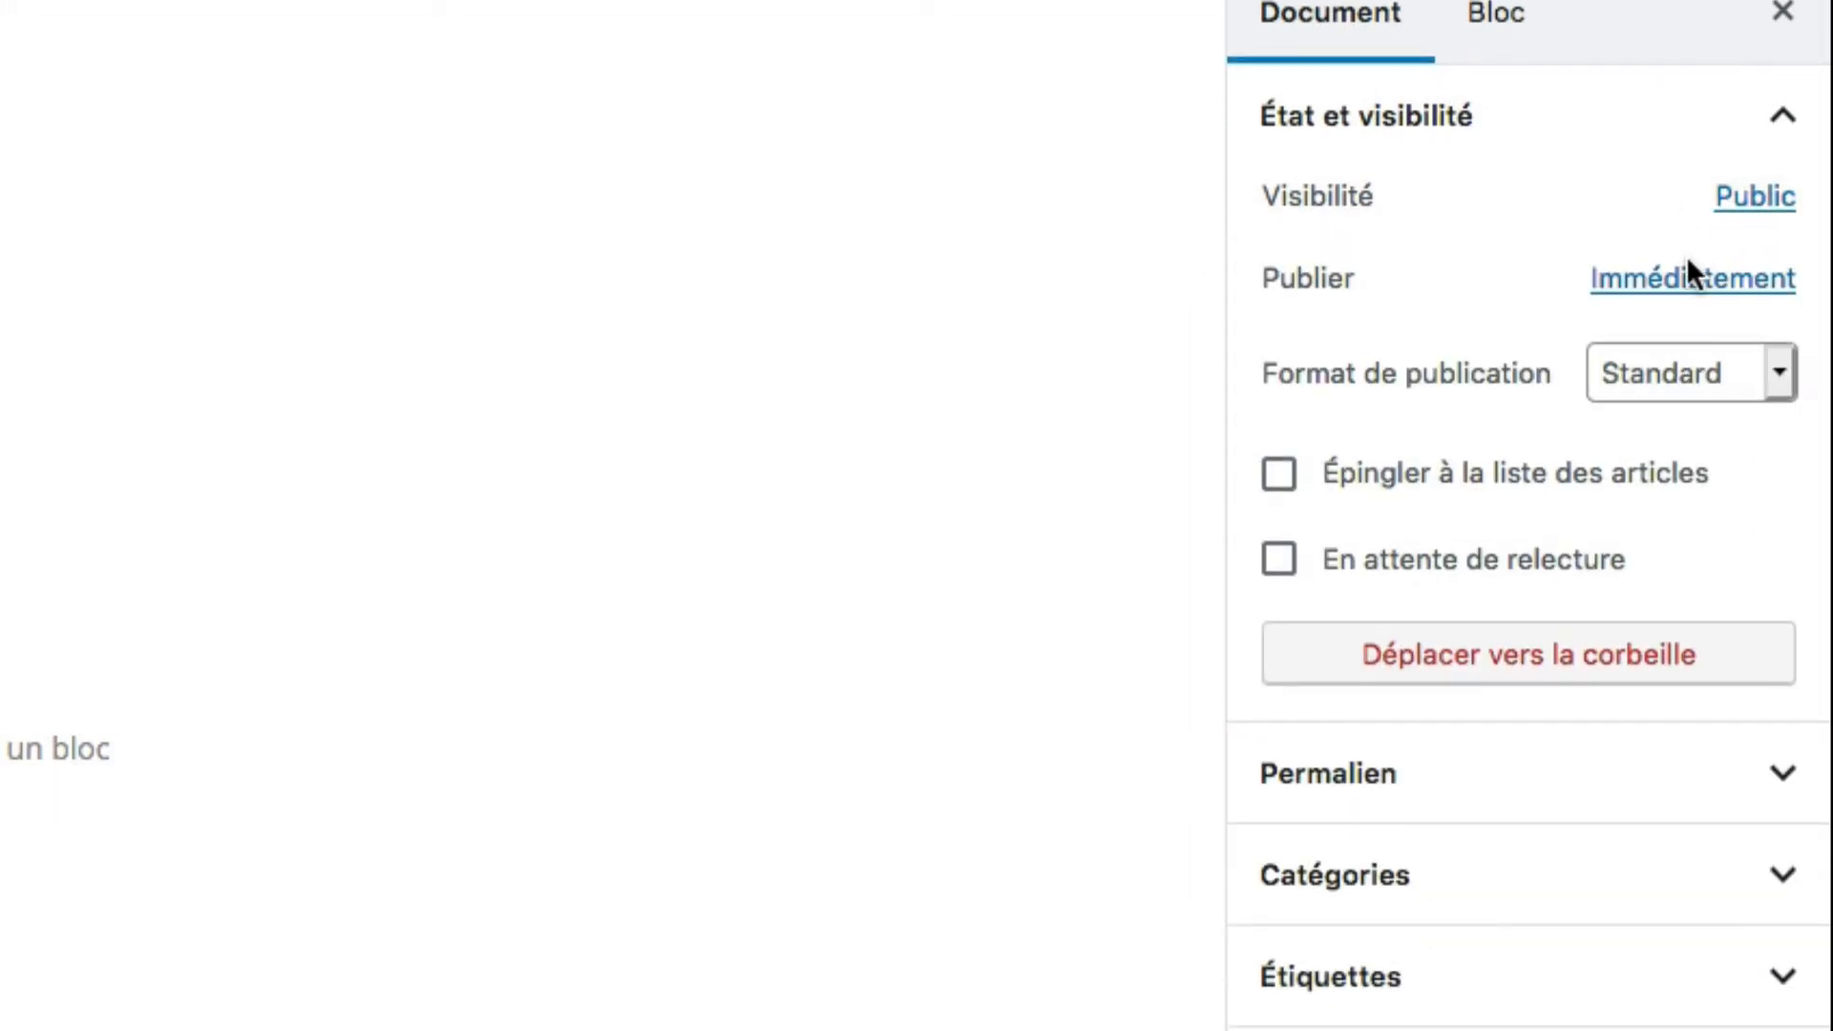
click(1692, 280)
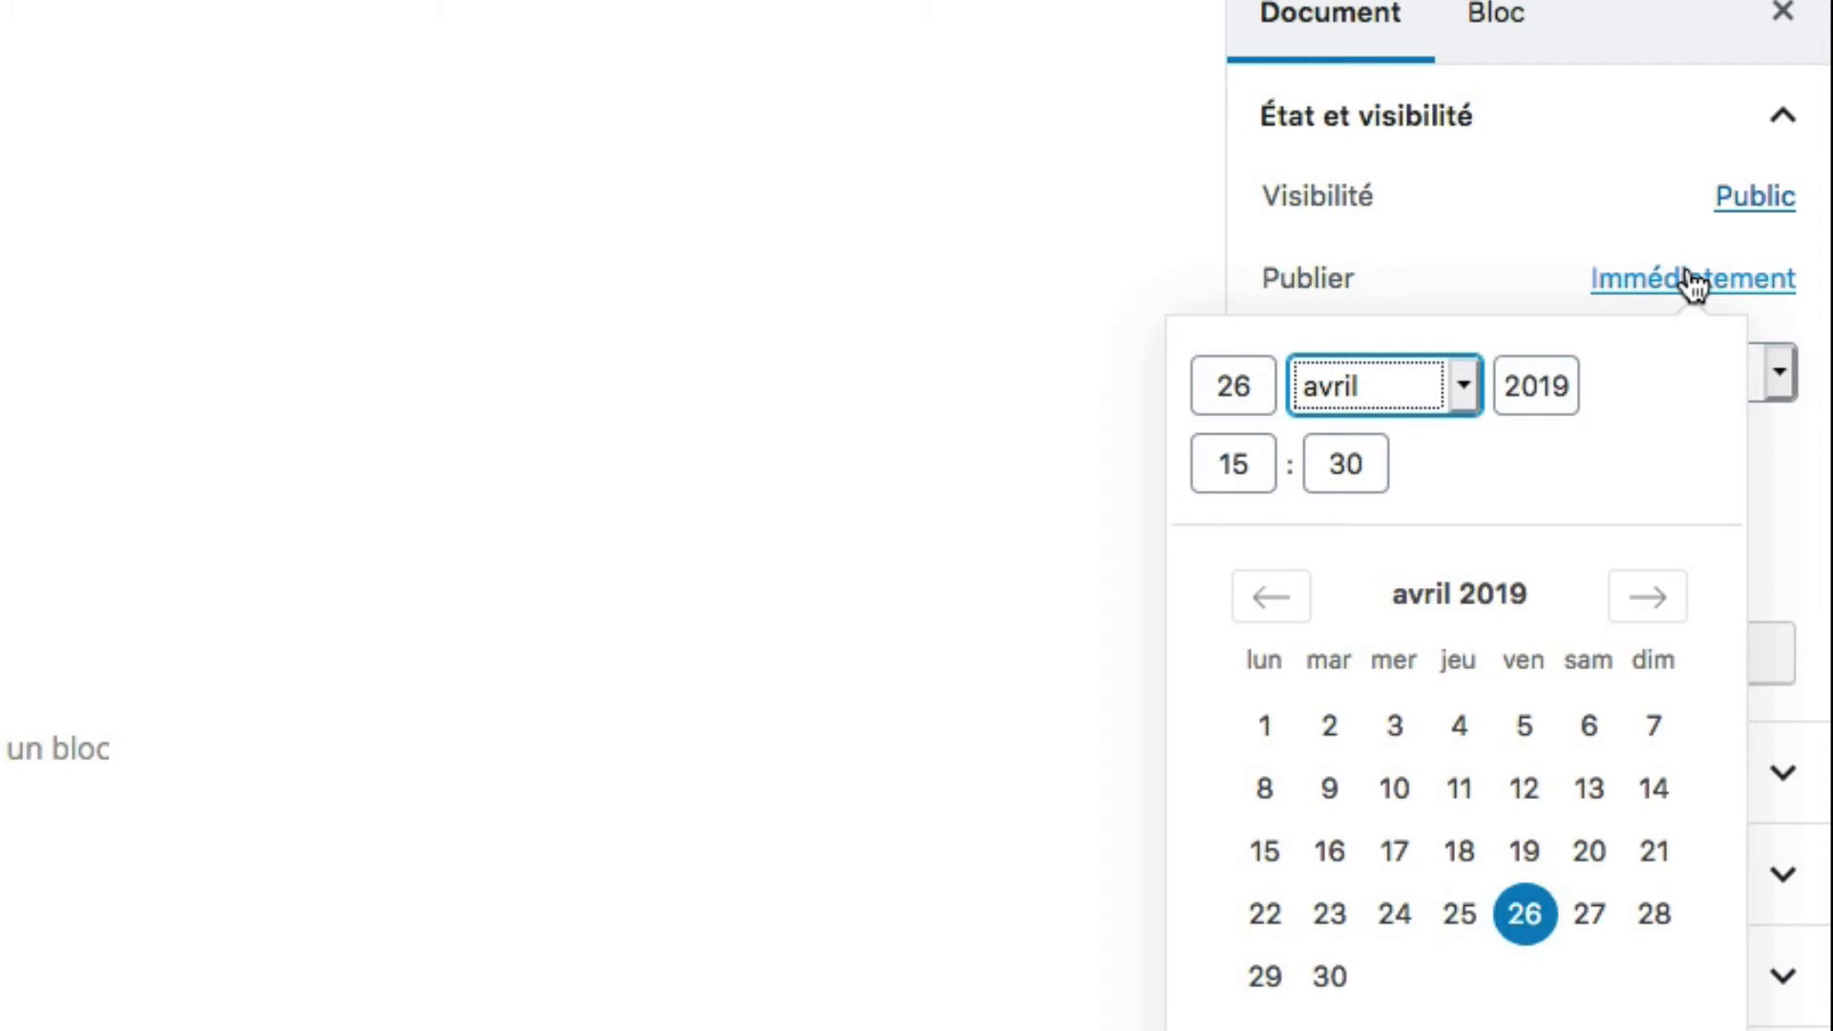
click(1551, 256)
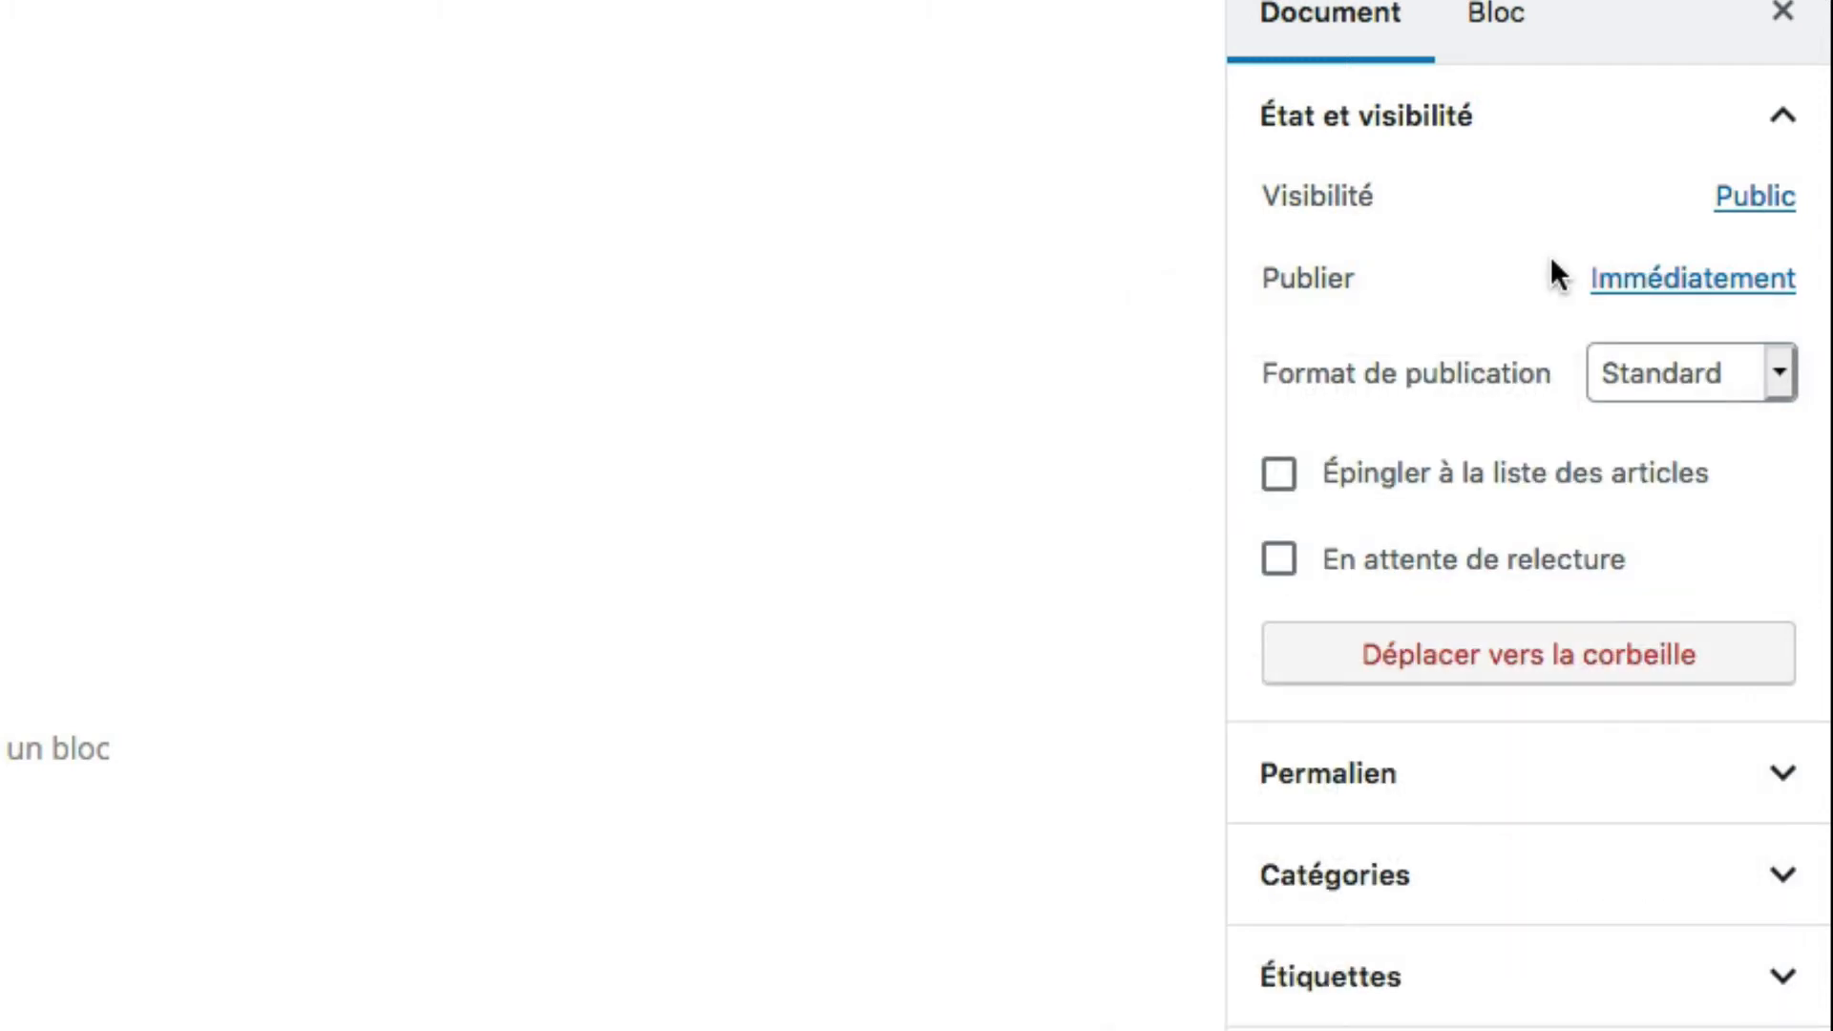
click(1780, 373)
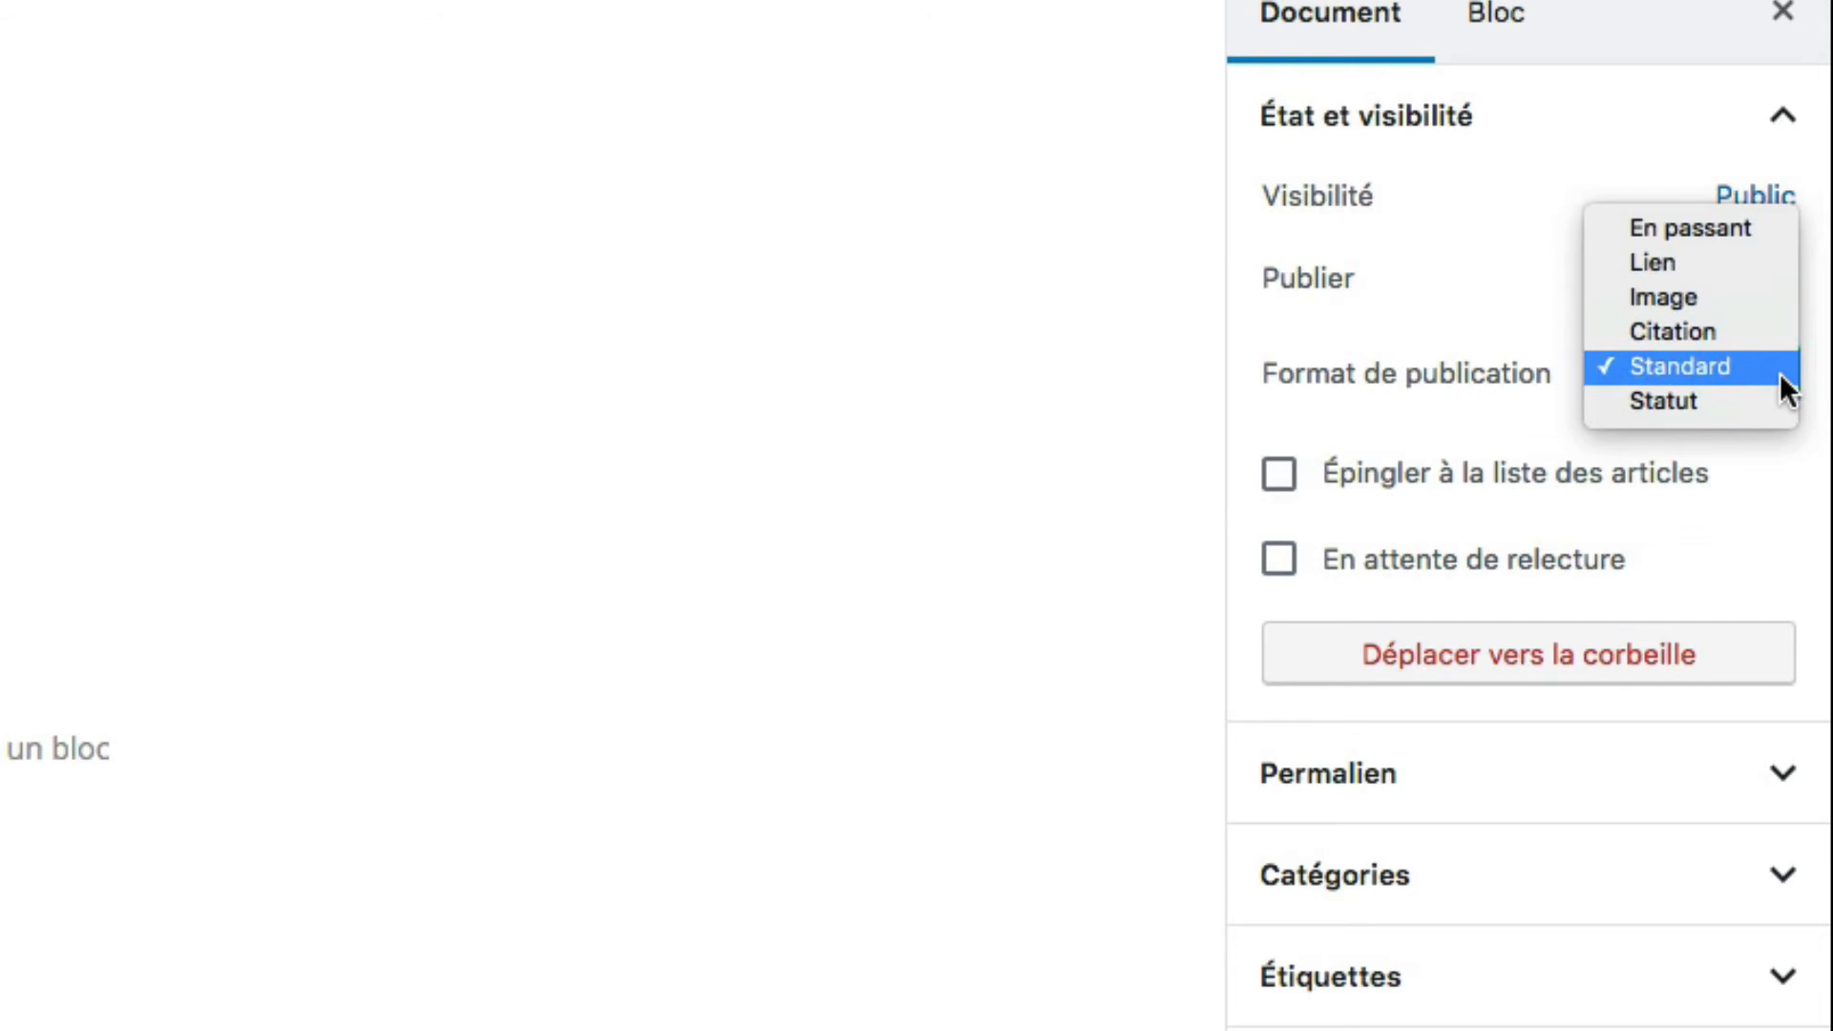
click(1472, 329)
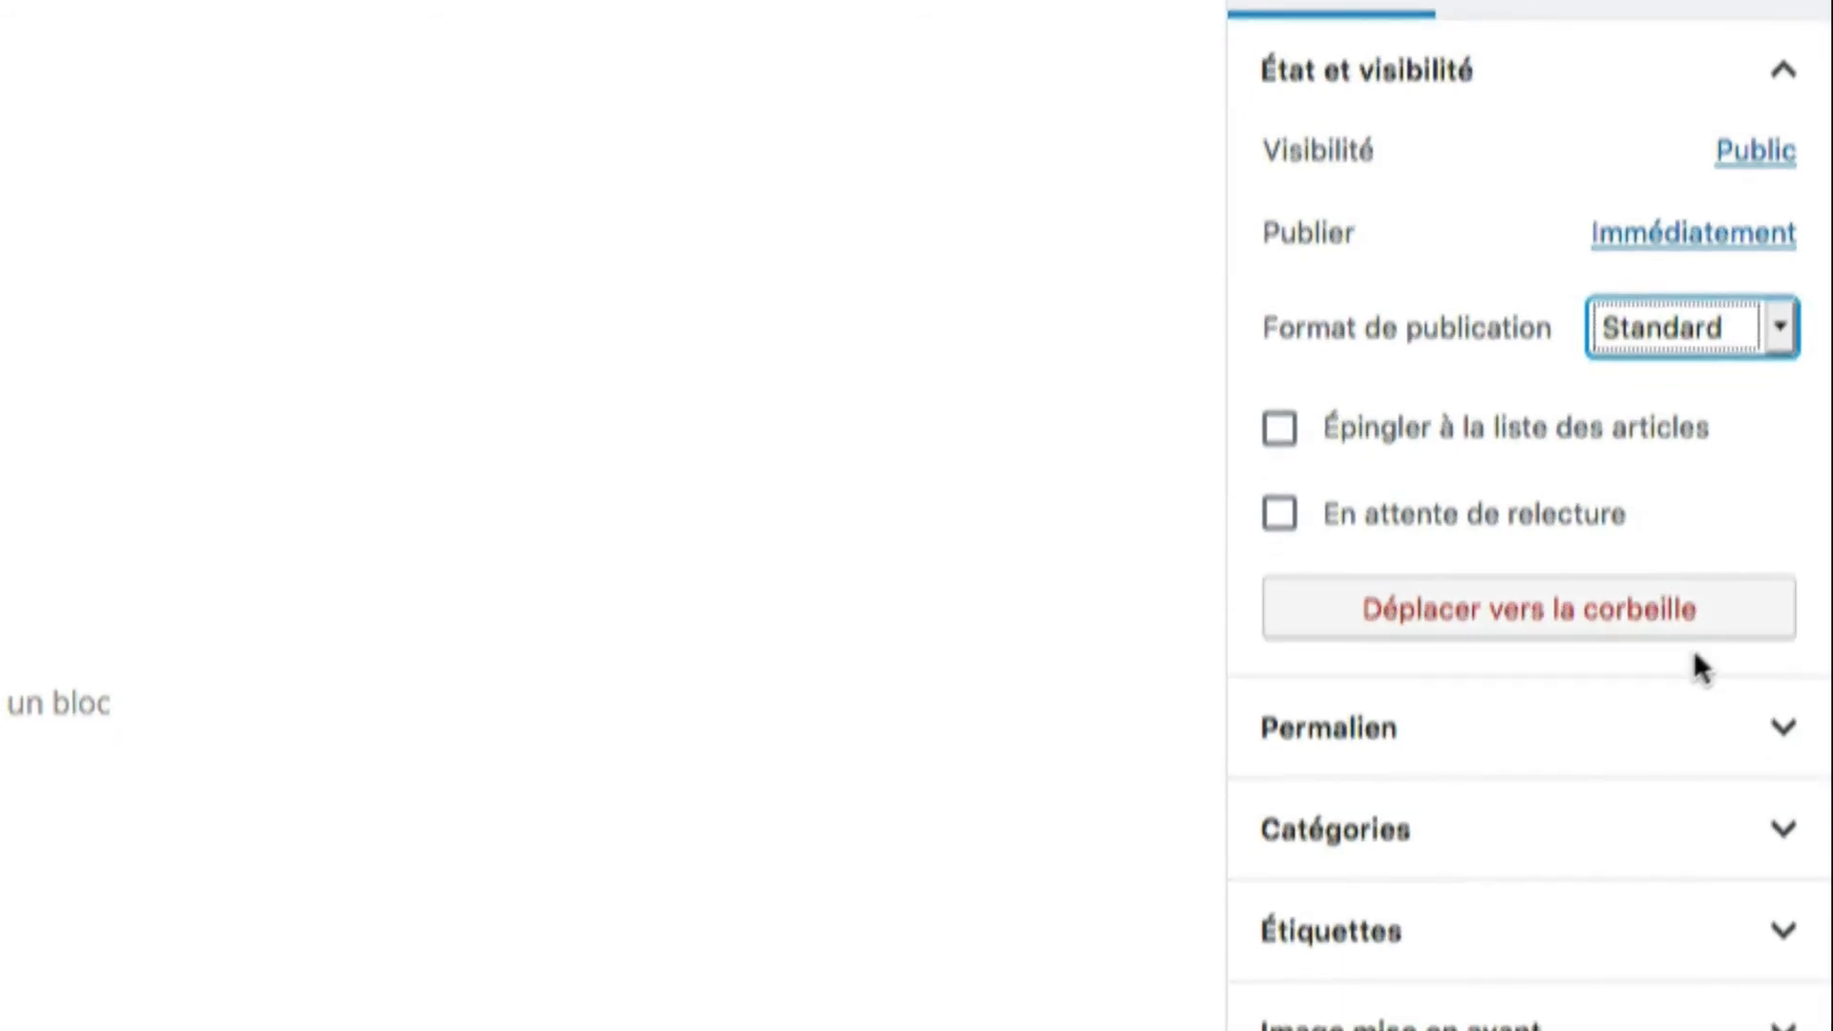
click(1781, 587)
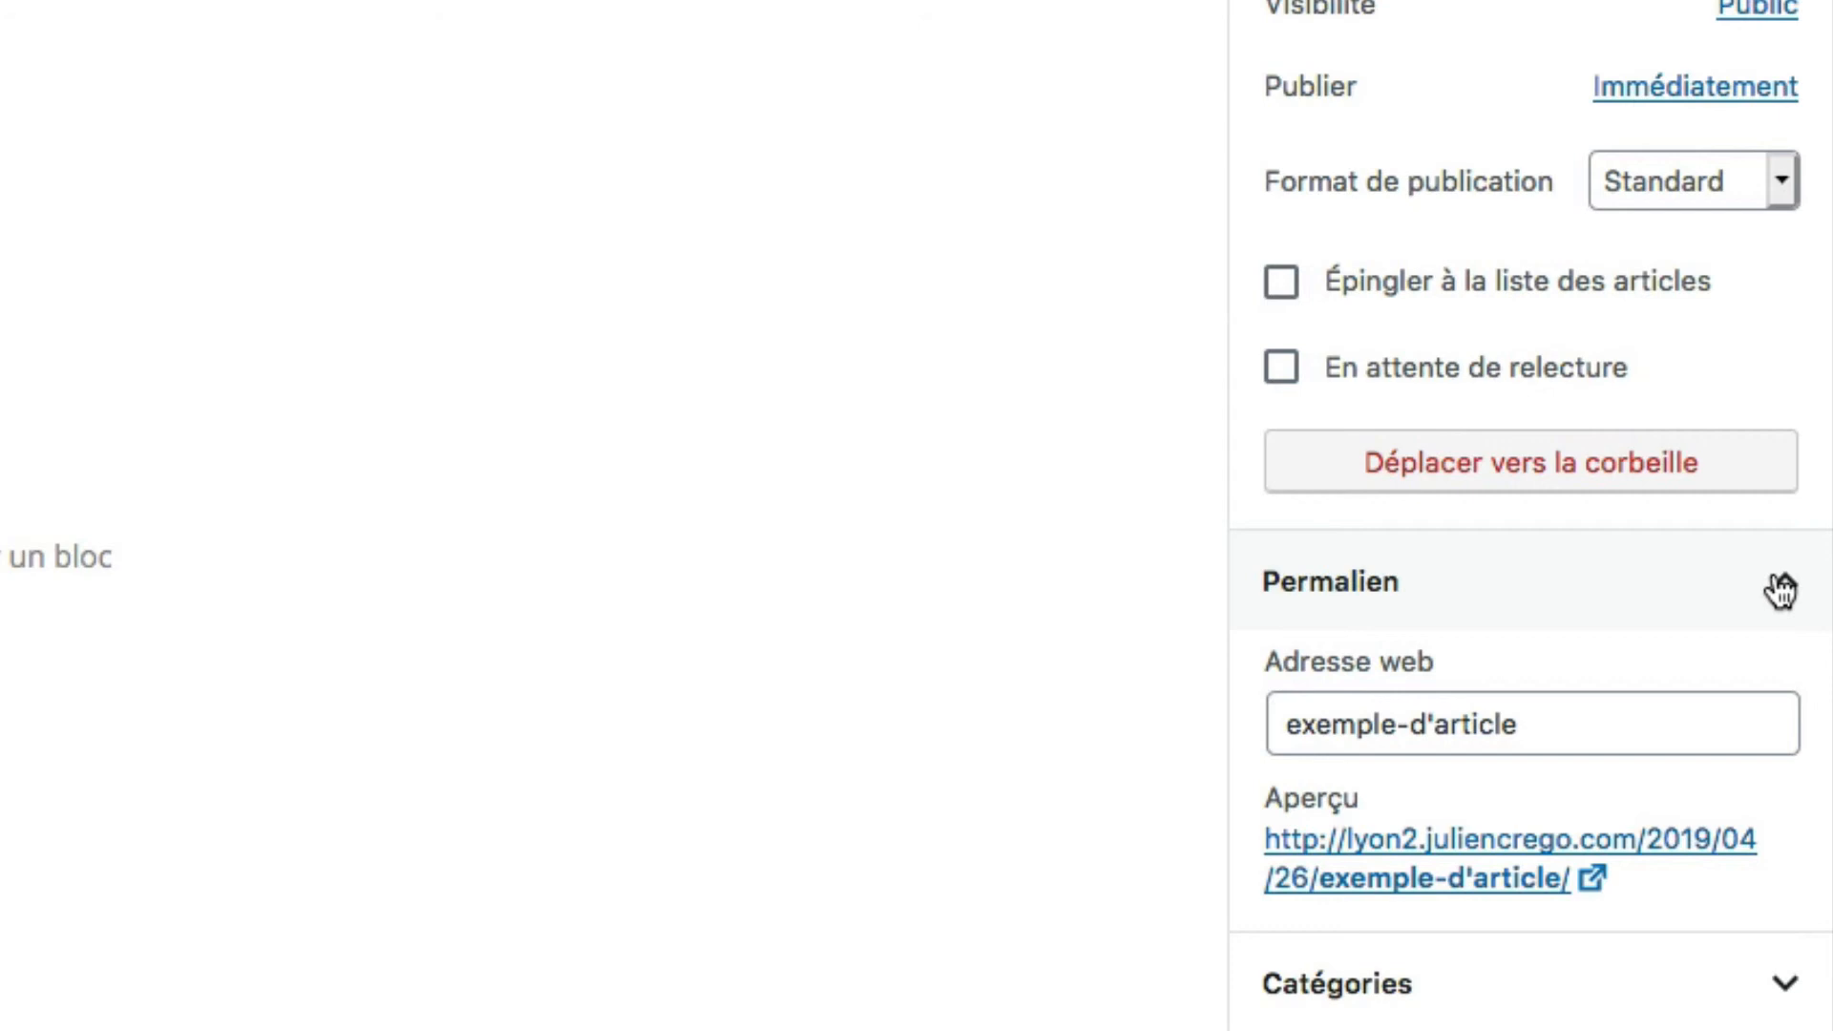
click(1781, 590)
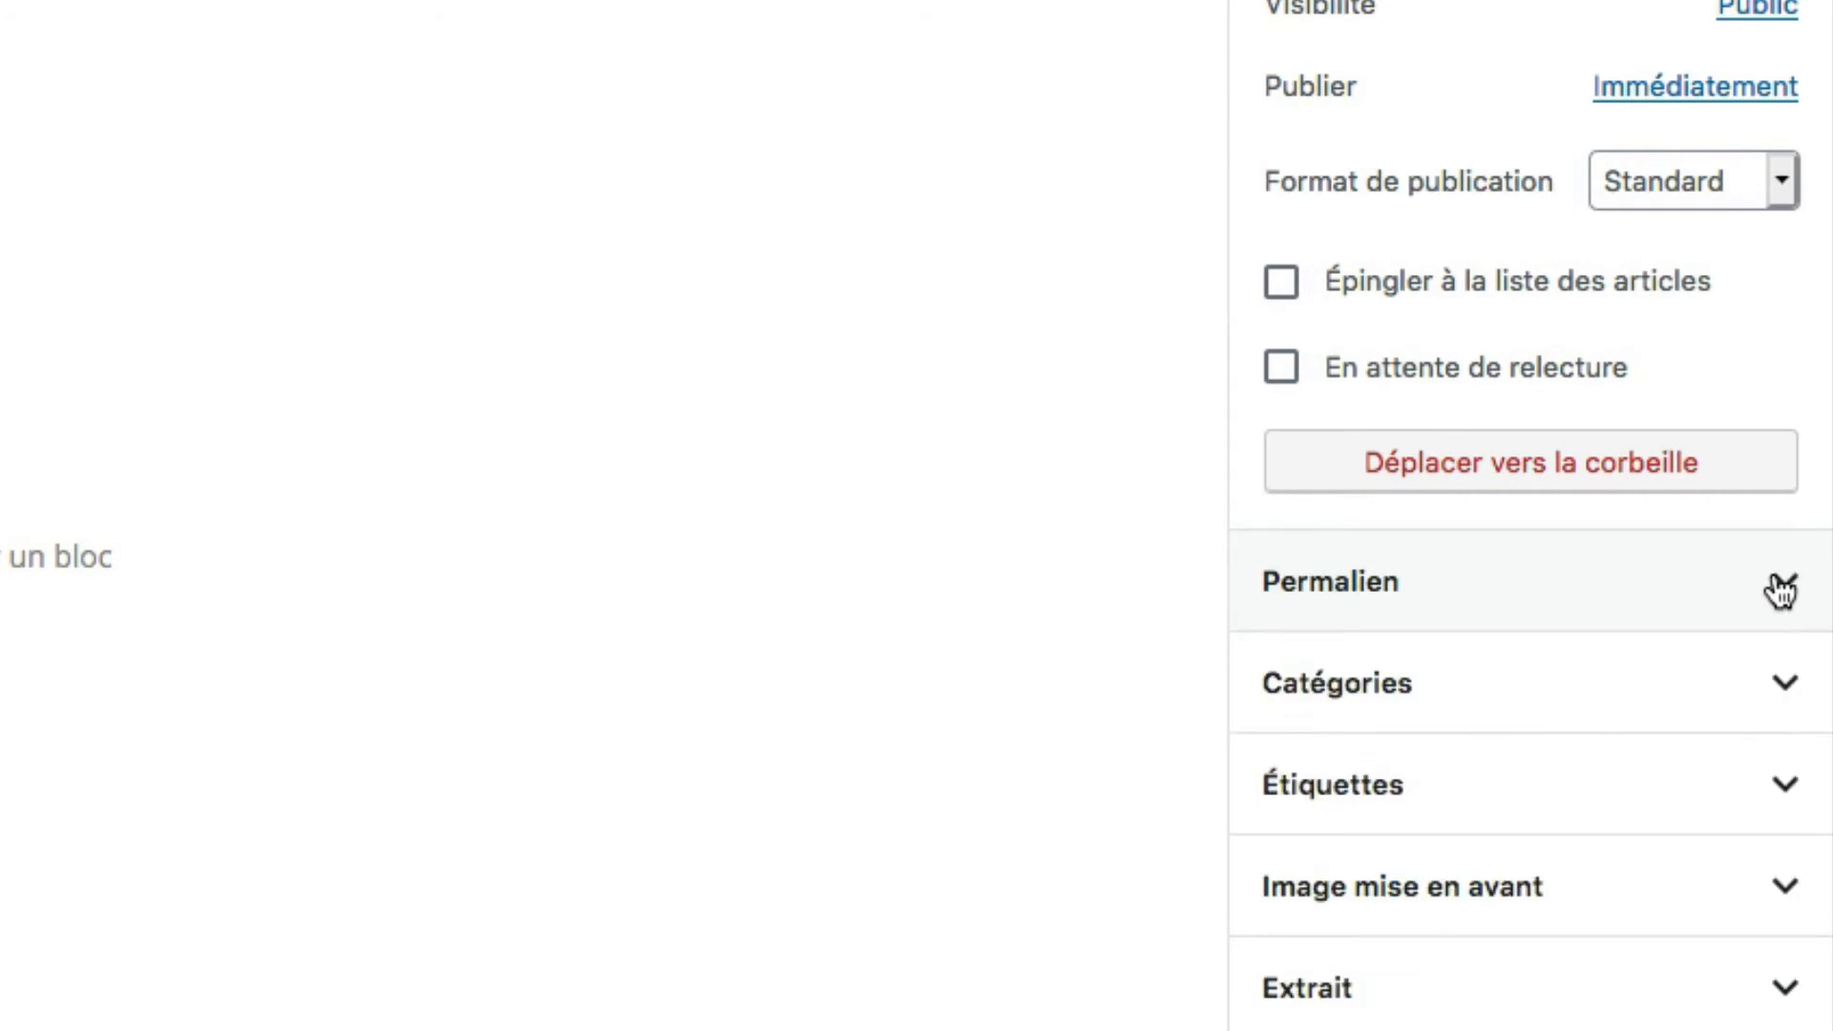
Step: Assign the article to the categories Evenements, le nom c'est ça and Réunion publique, and remove it from Non classé
click(1783, 697)
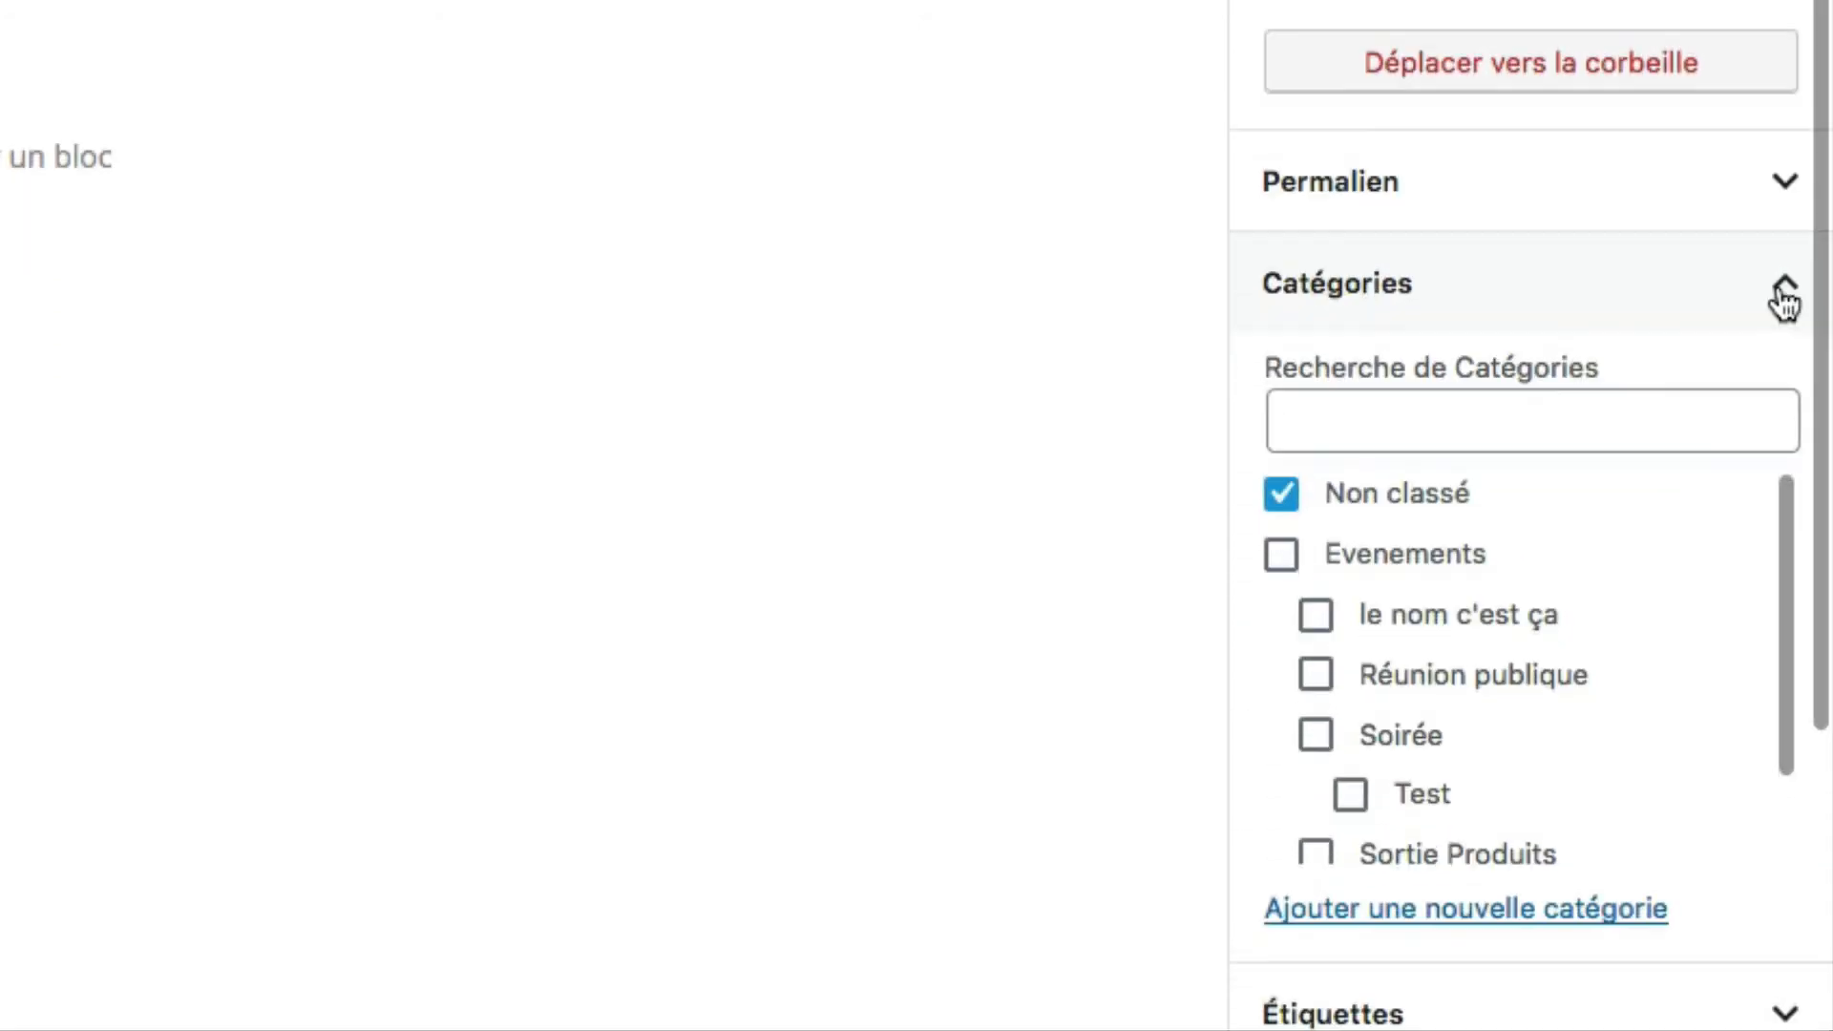
click(1289, 564)
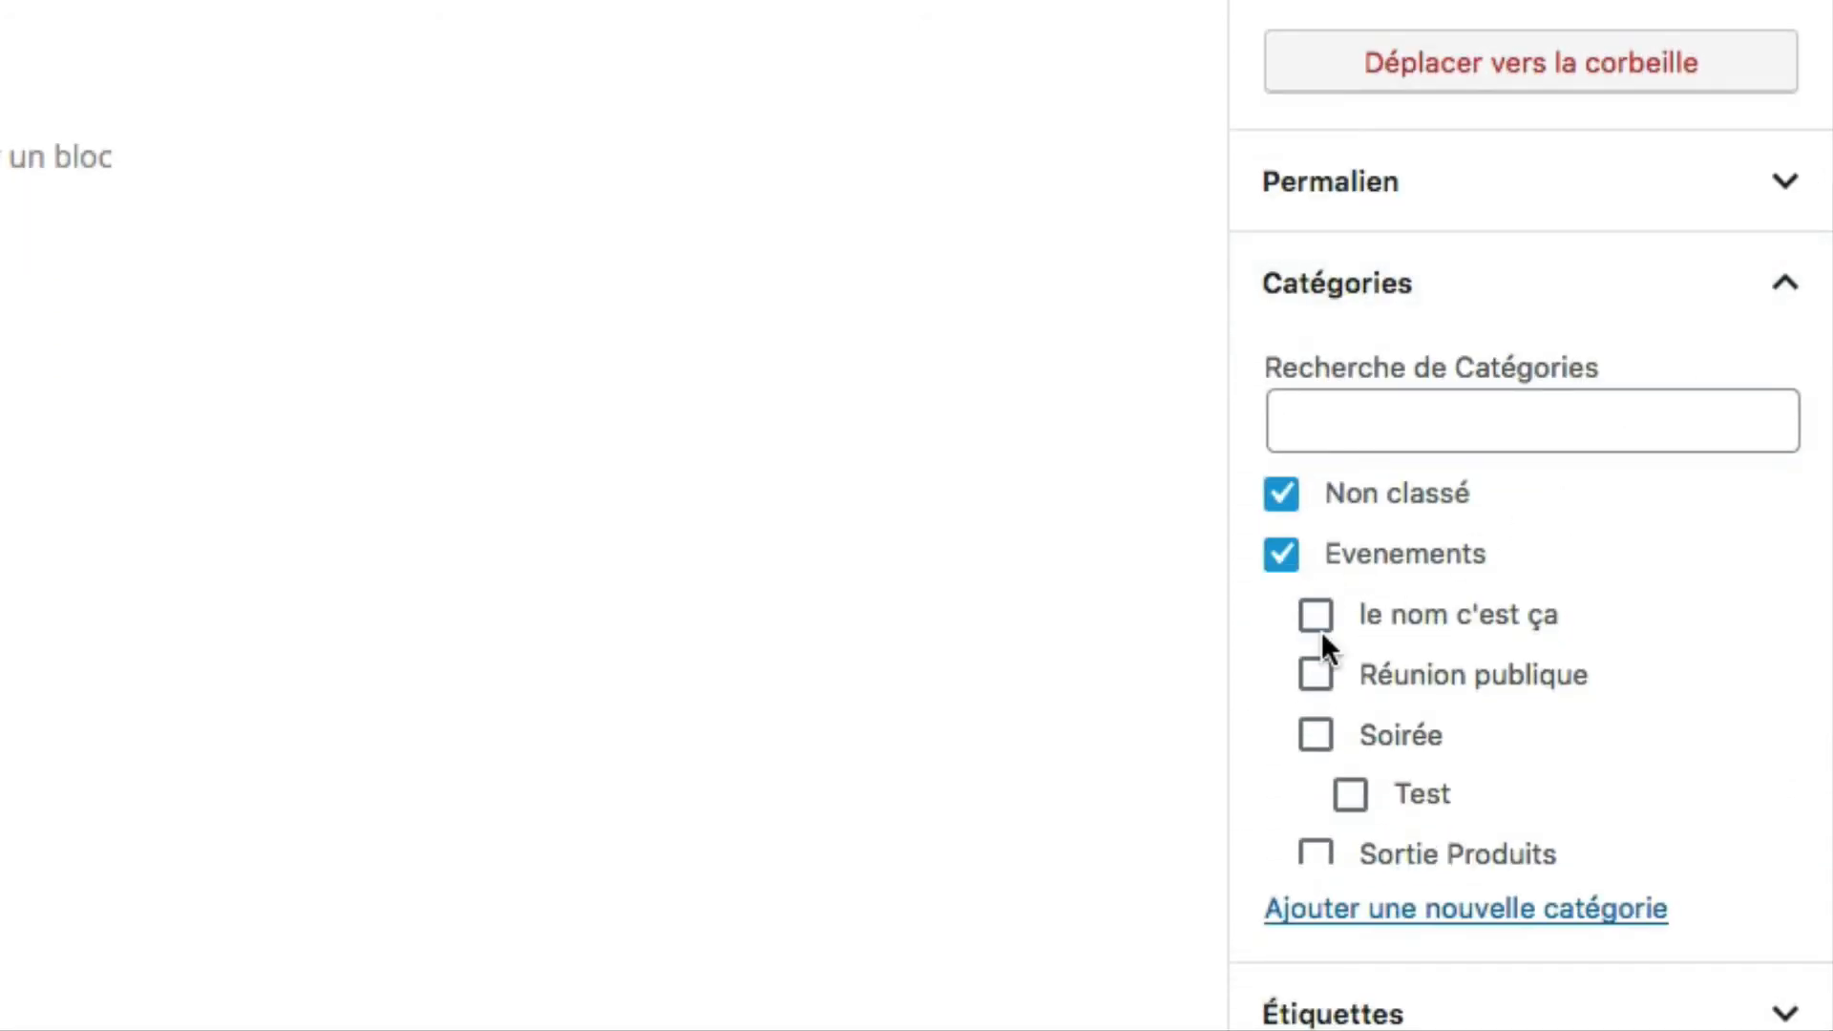
click(1318, 623)
click(1317, 678)
click(1284, 496)
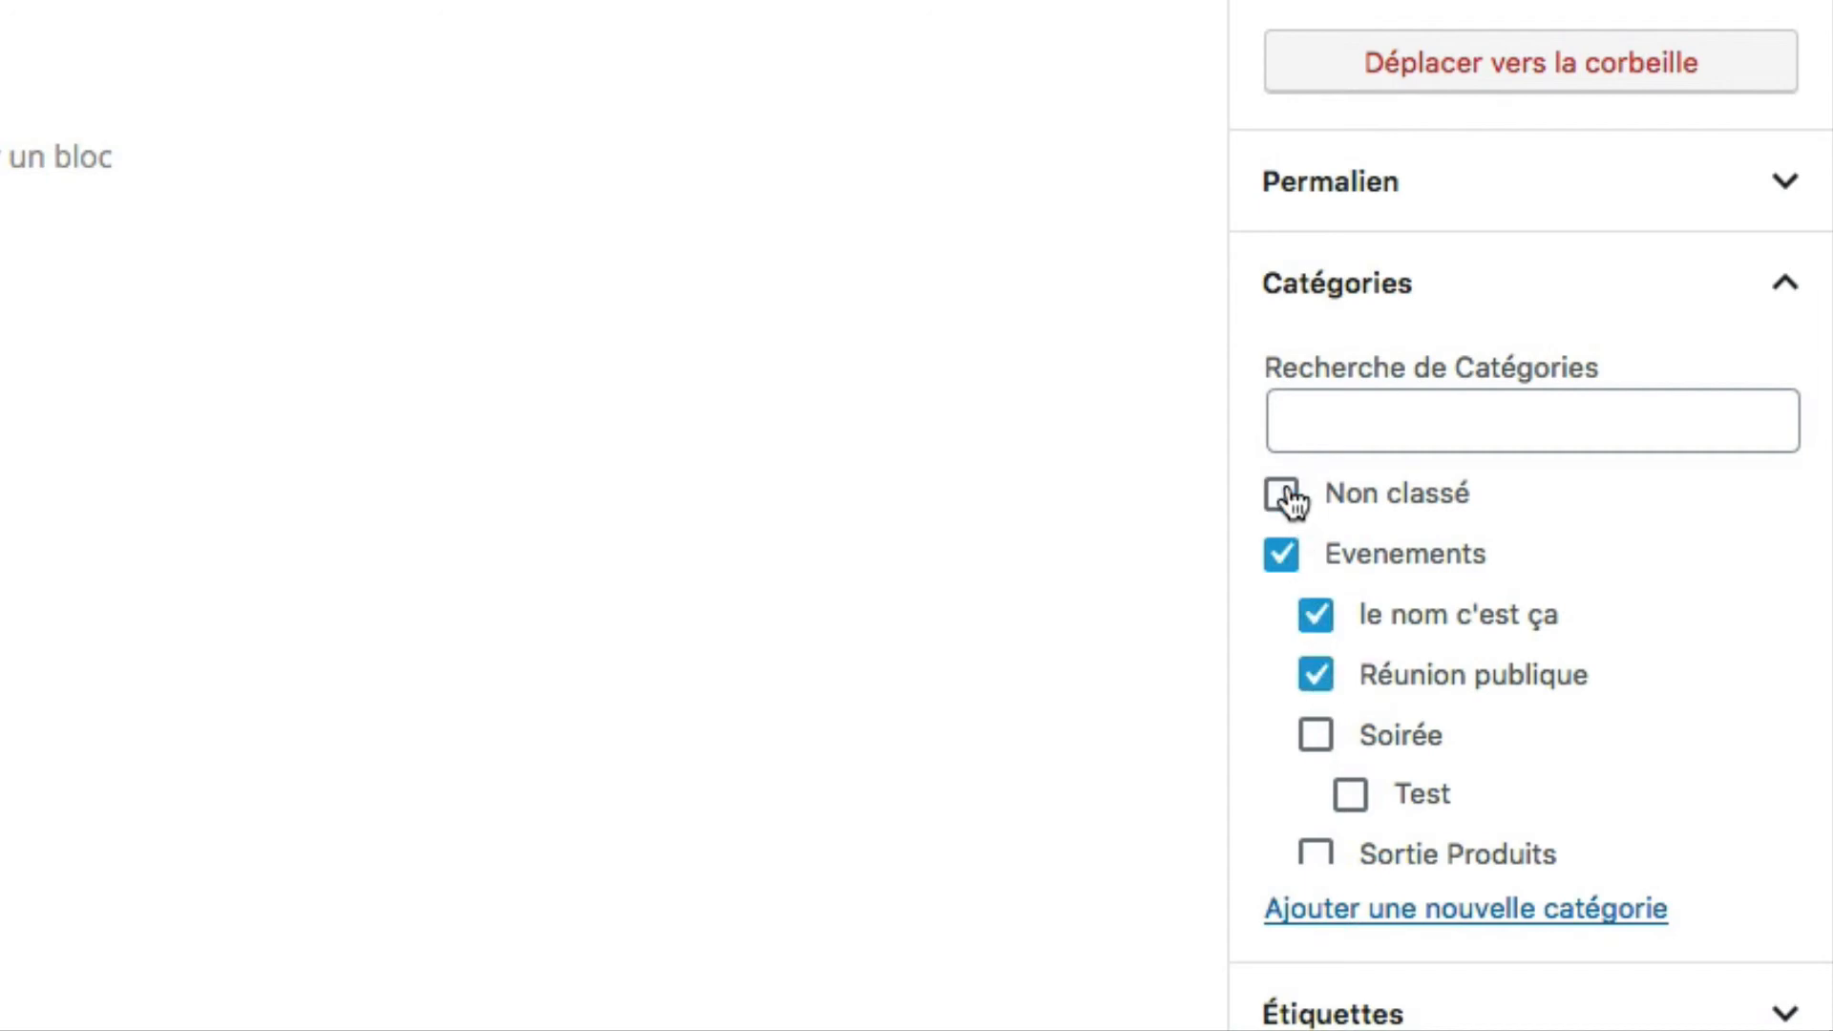
click(1790, 292)
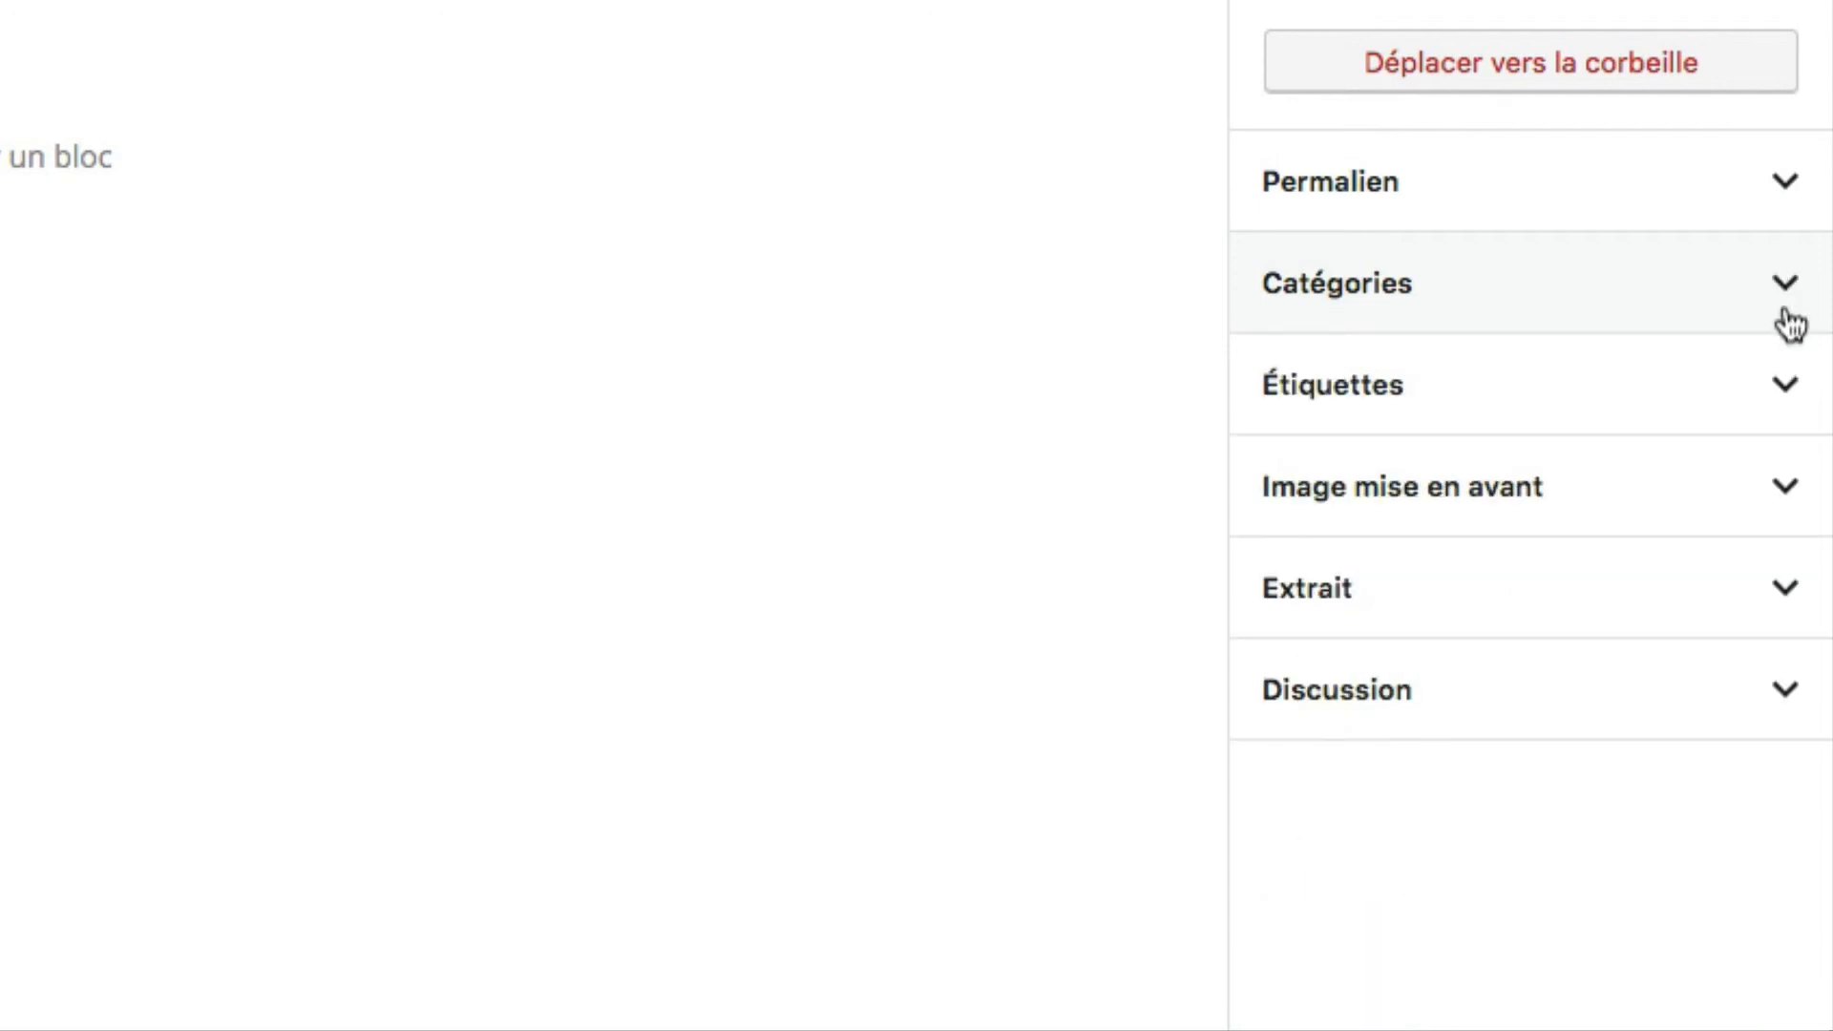
Step: Add the tags Exemple and Démo to the article
click(1784, 391)
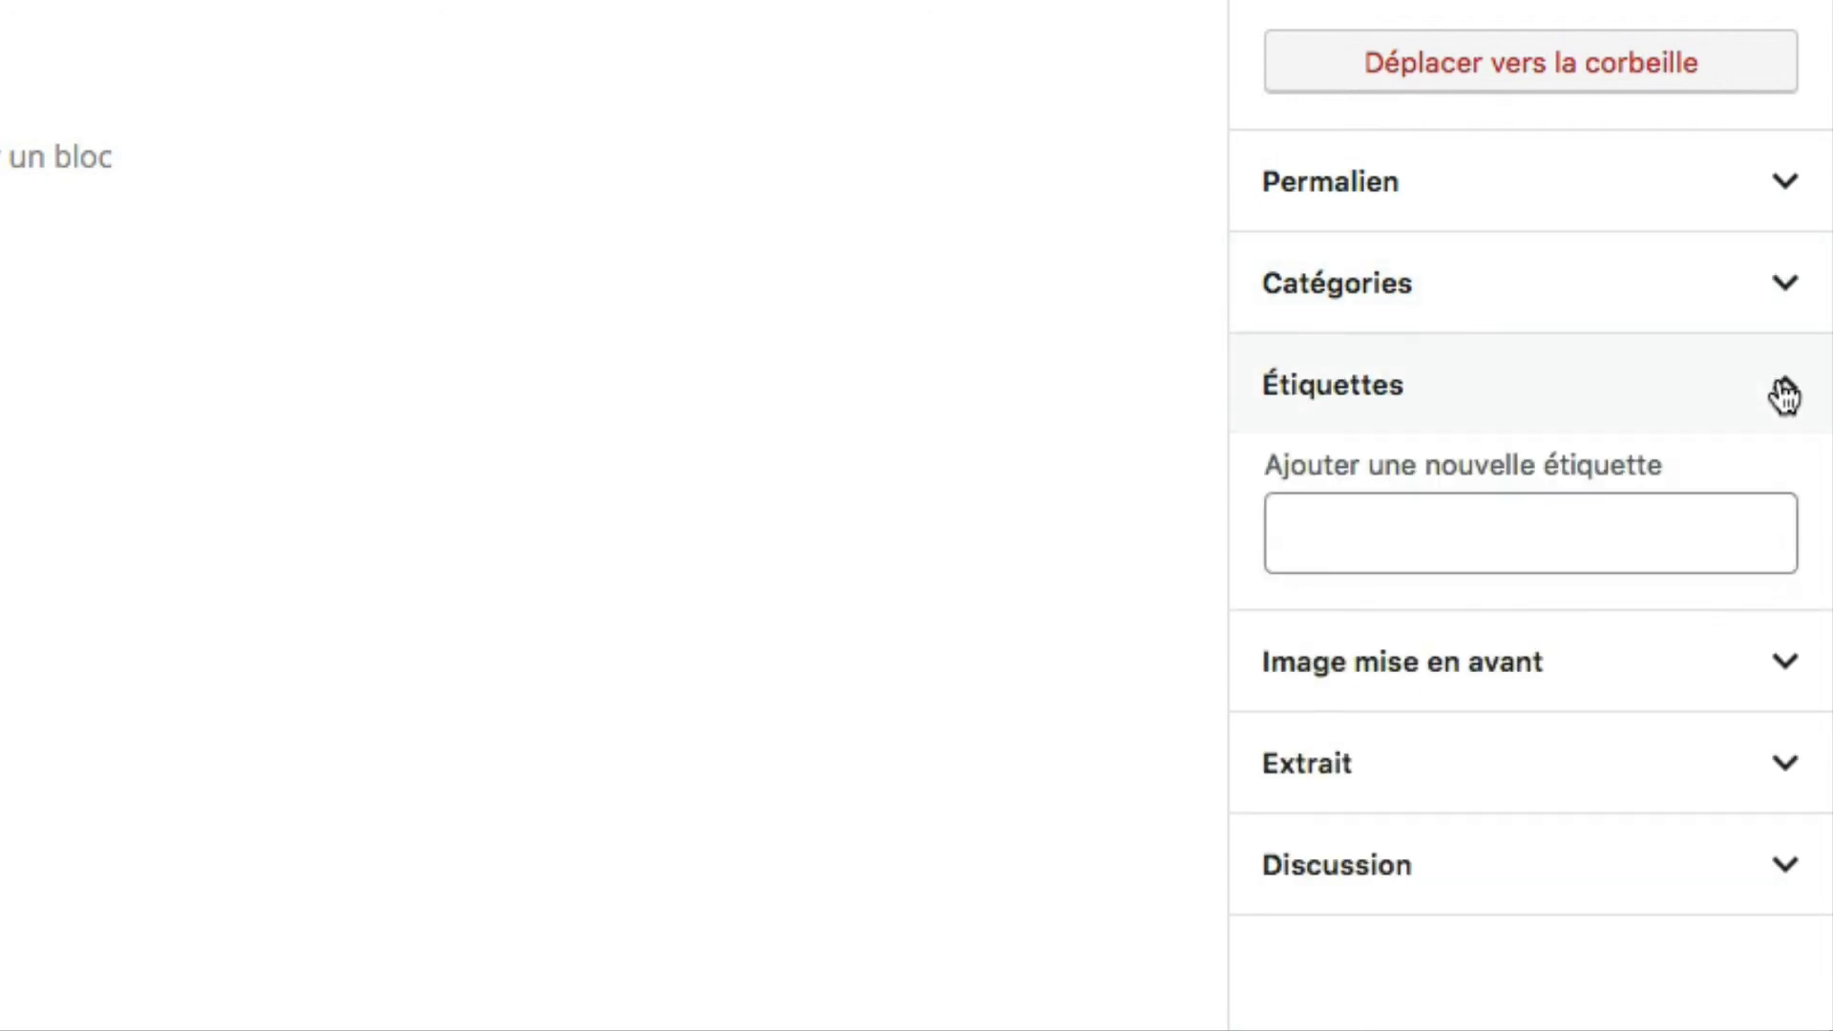
click(1645, 521)
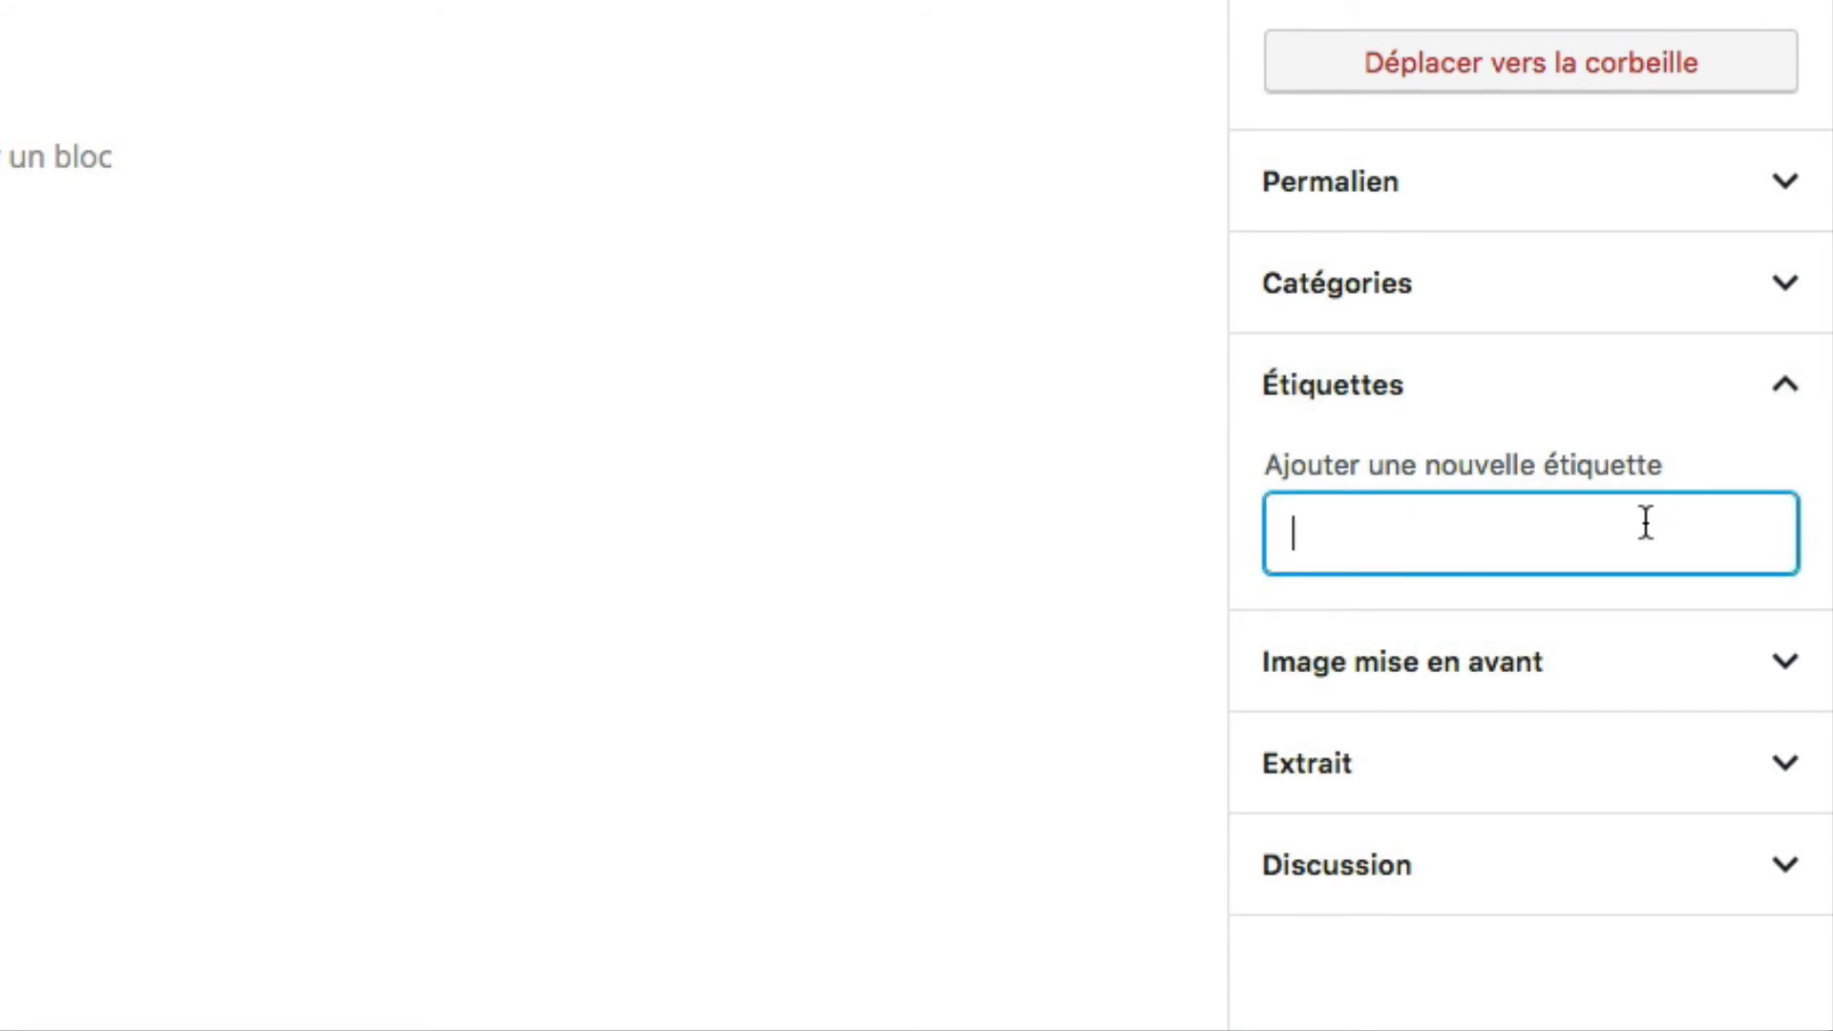
text(Exemple)
key(Return)
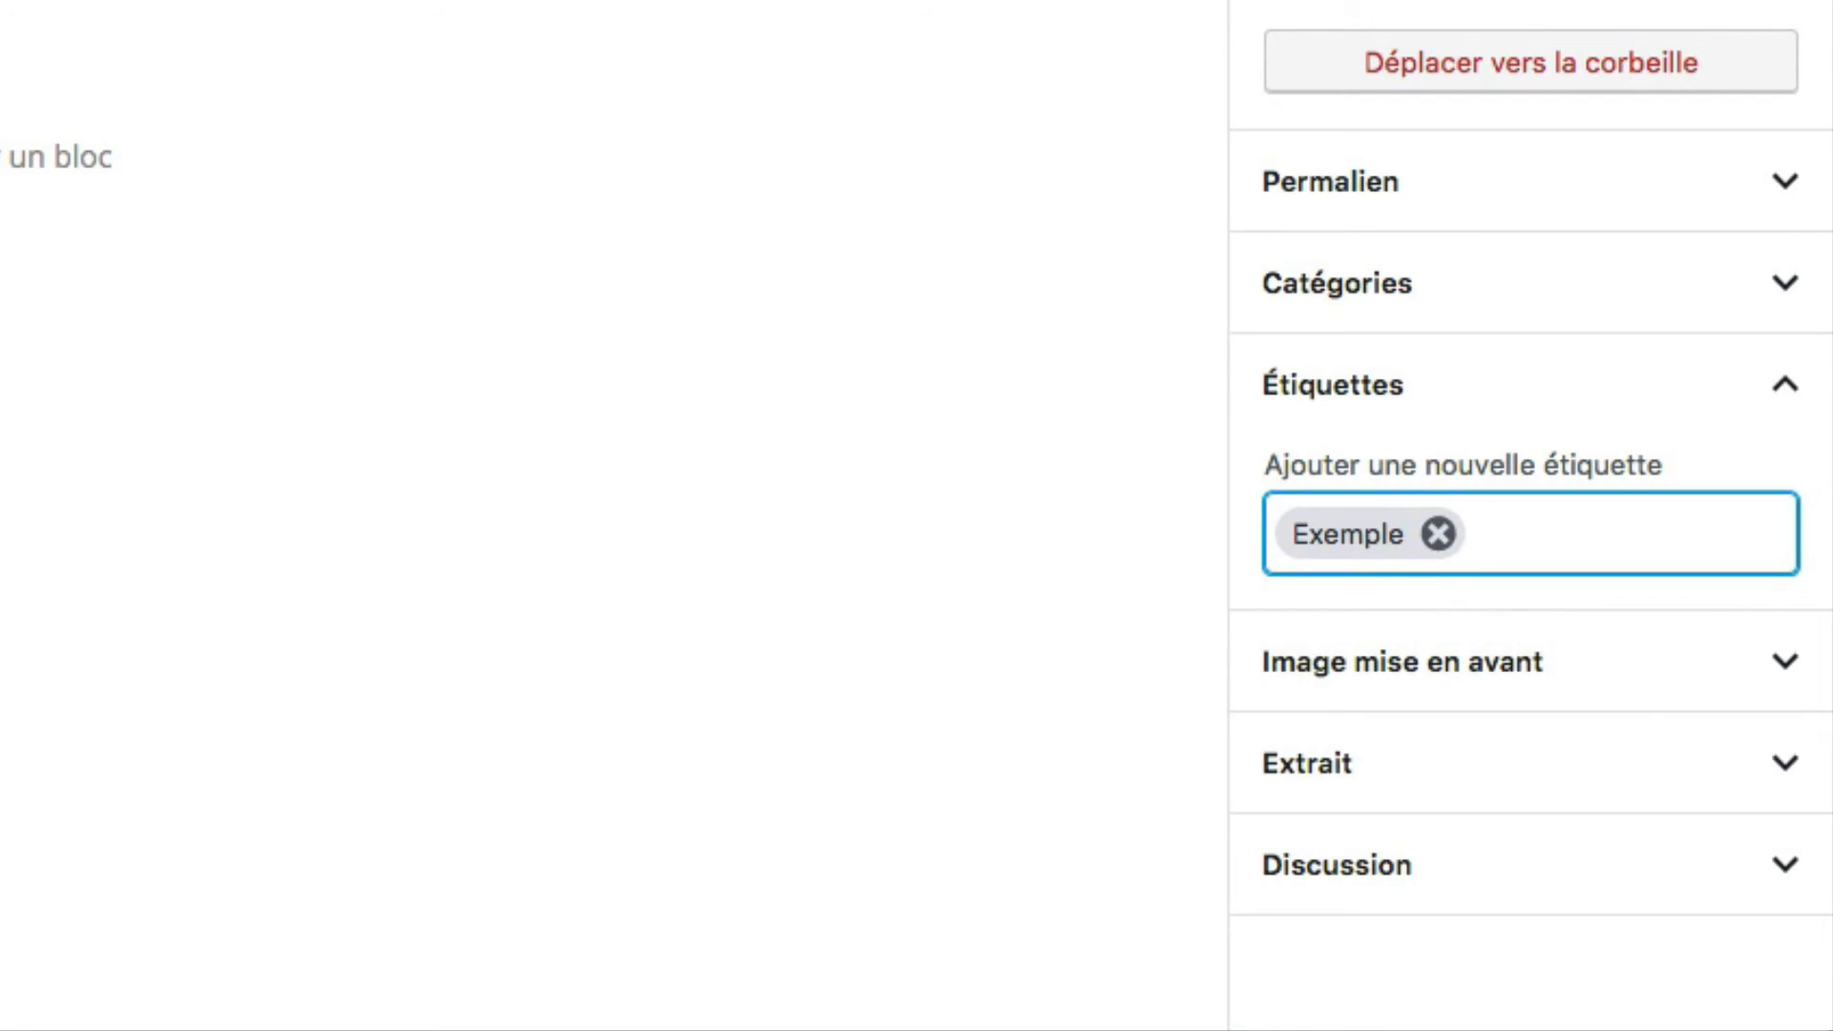
text(Démo)
key(Return)
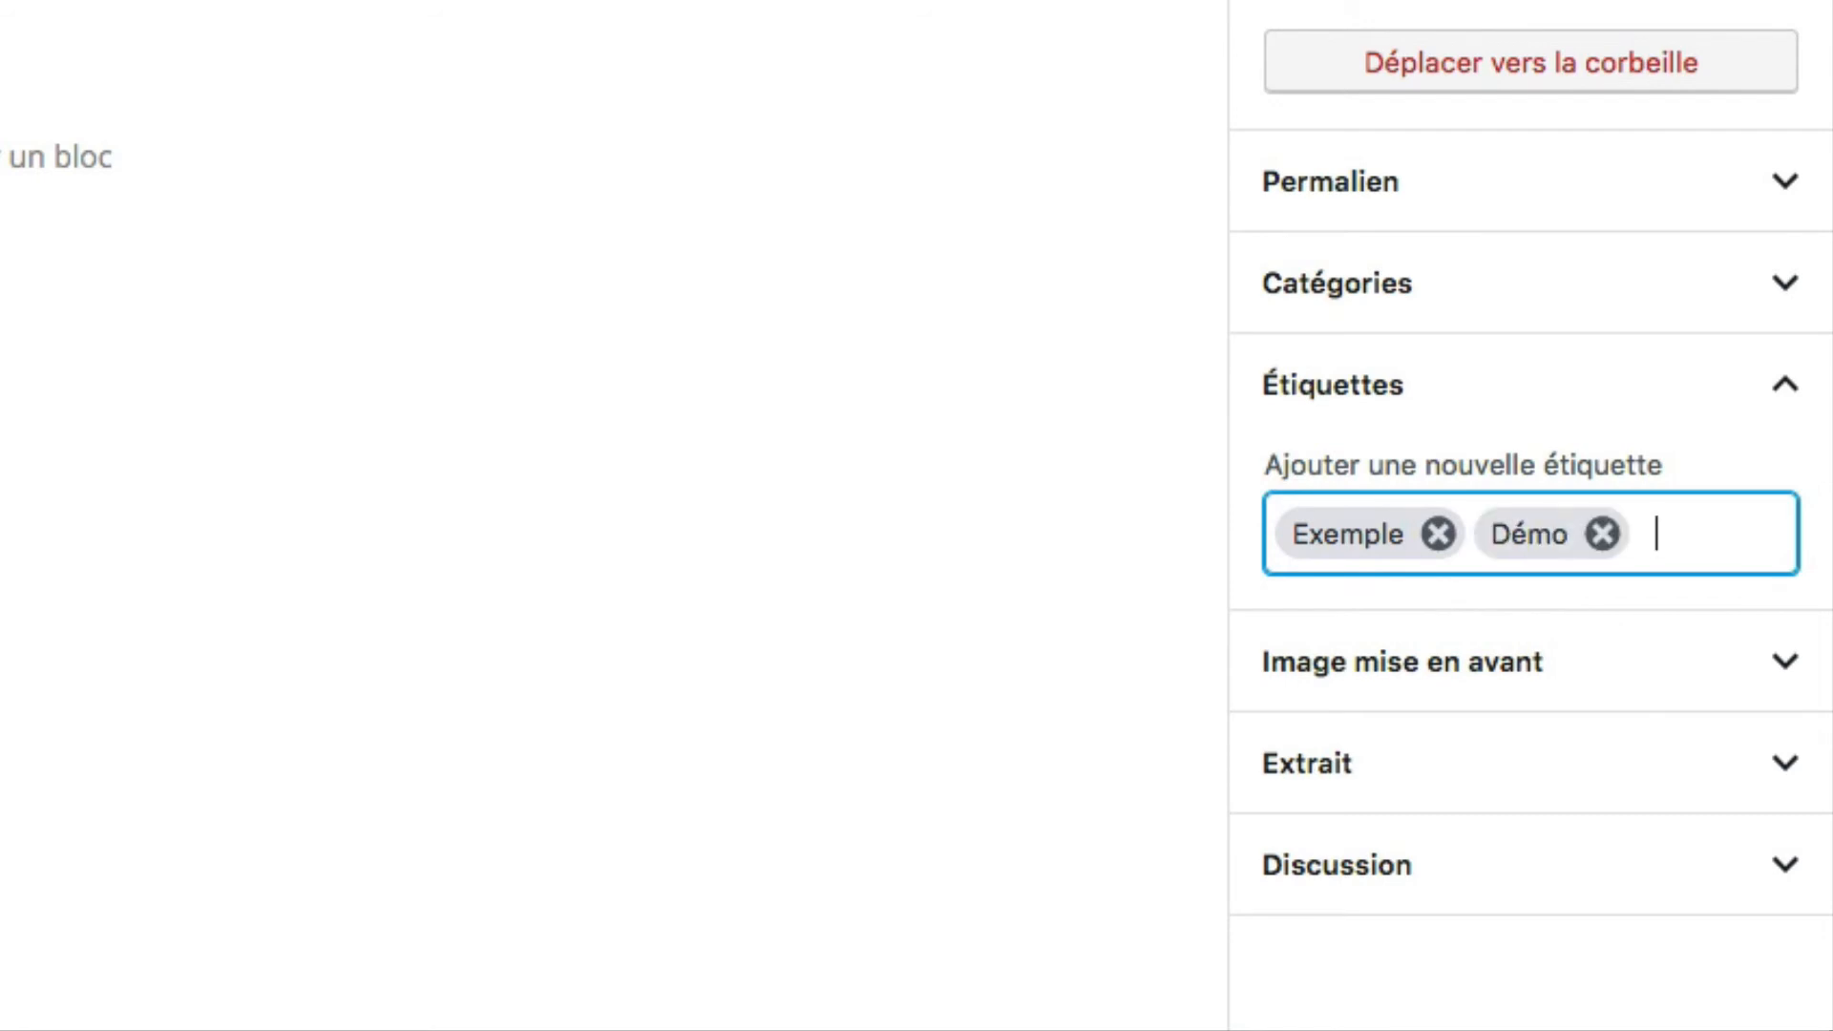
click(1787, 392)
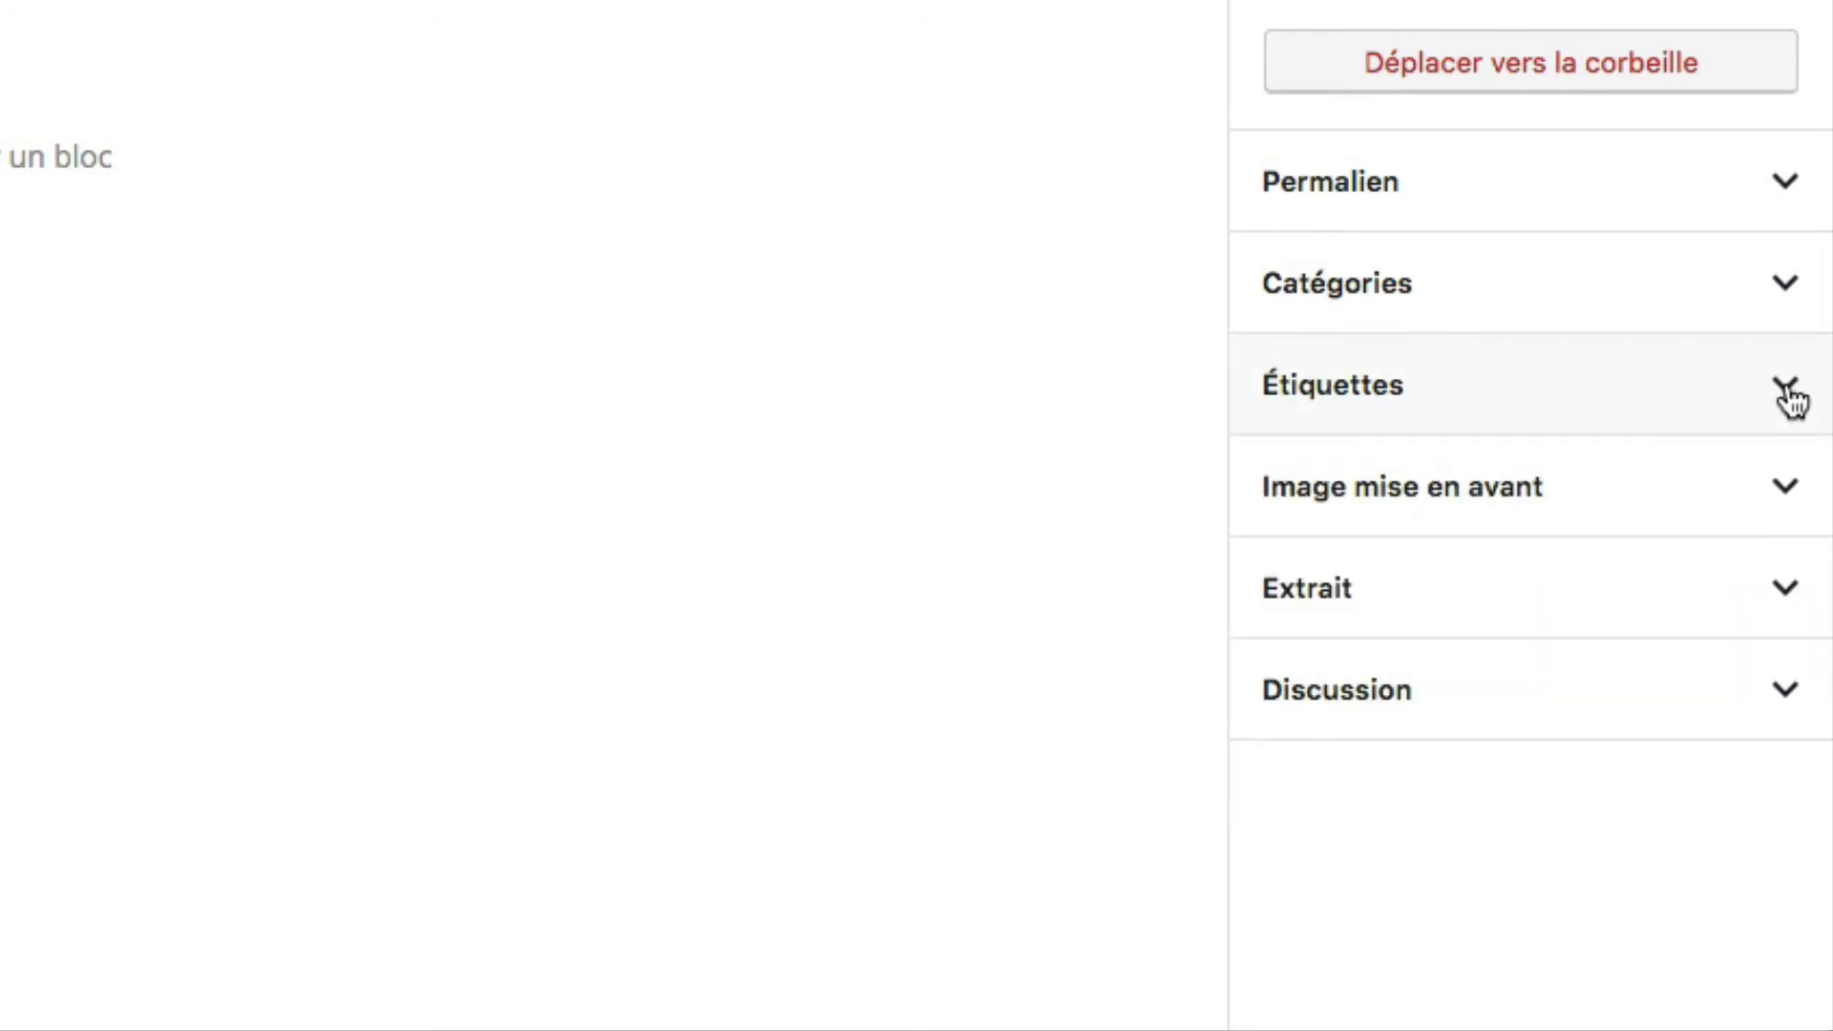
Step: Examine the article's featured image and excerpt settings
click(1787, 489)
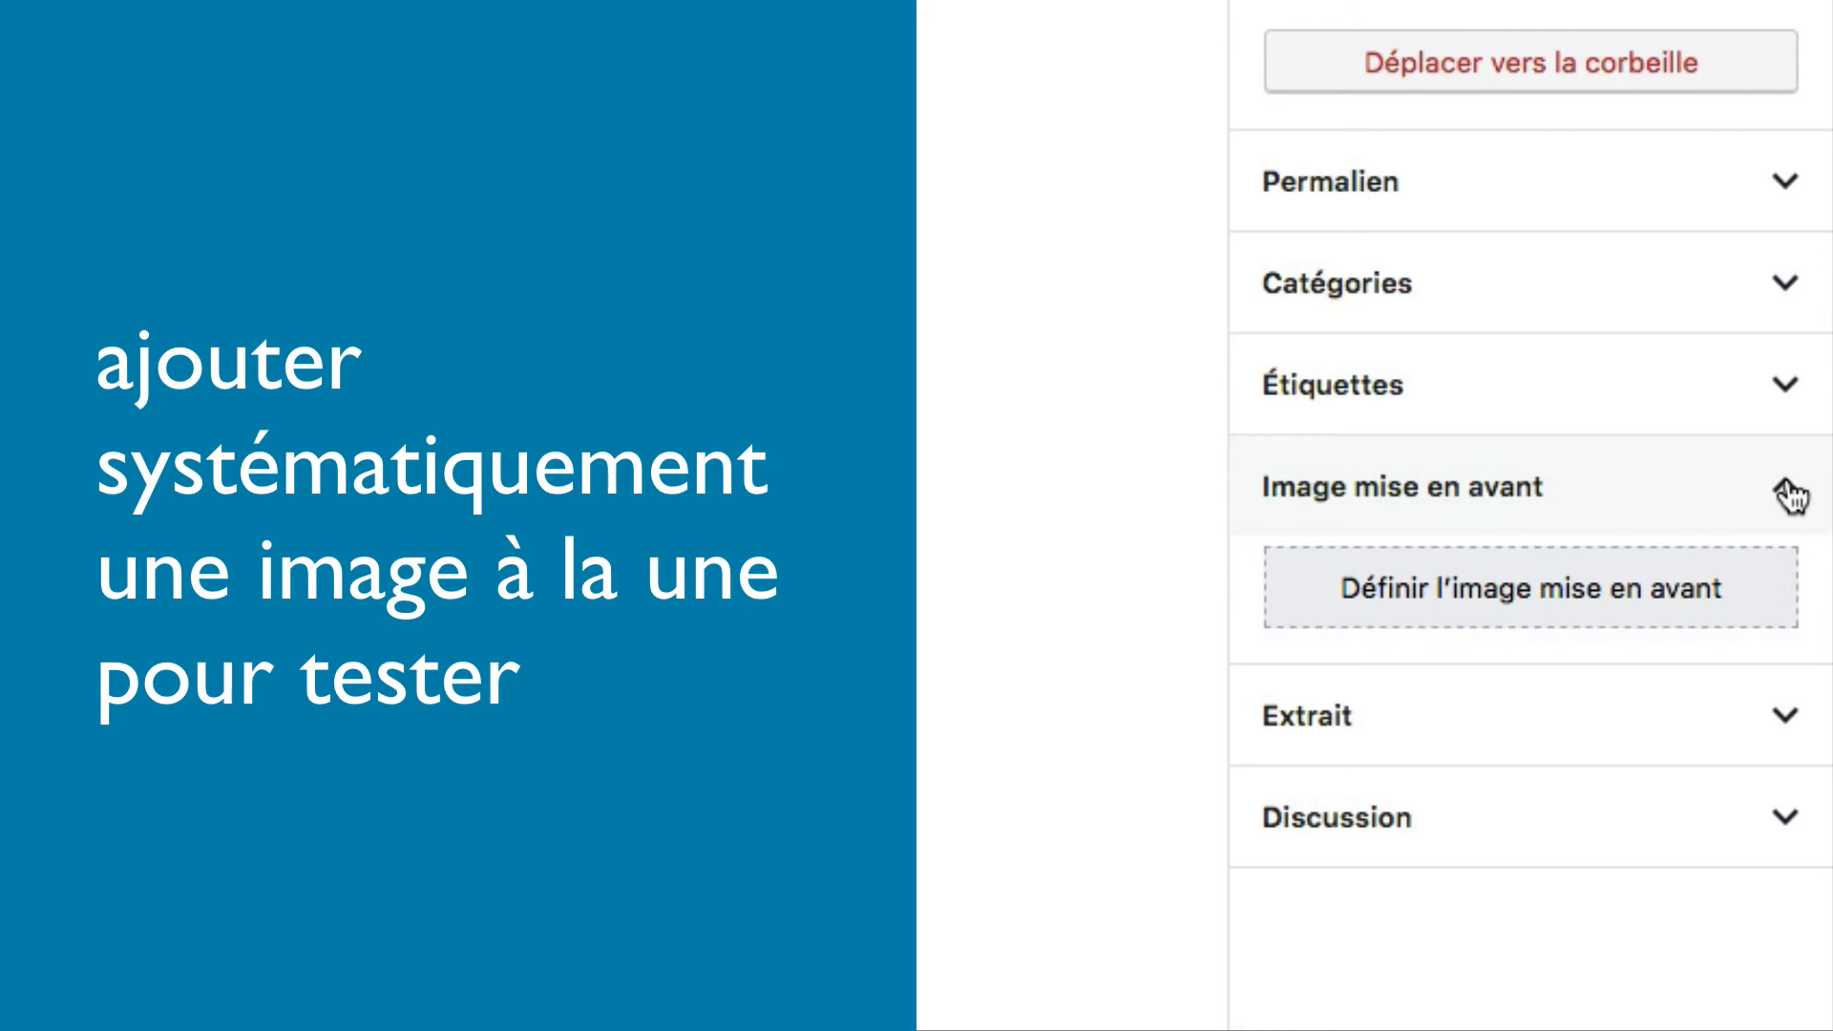
click(1792, 496)
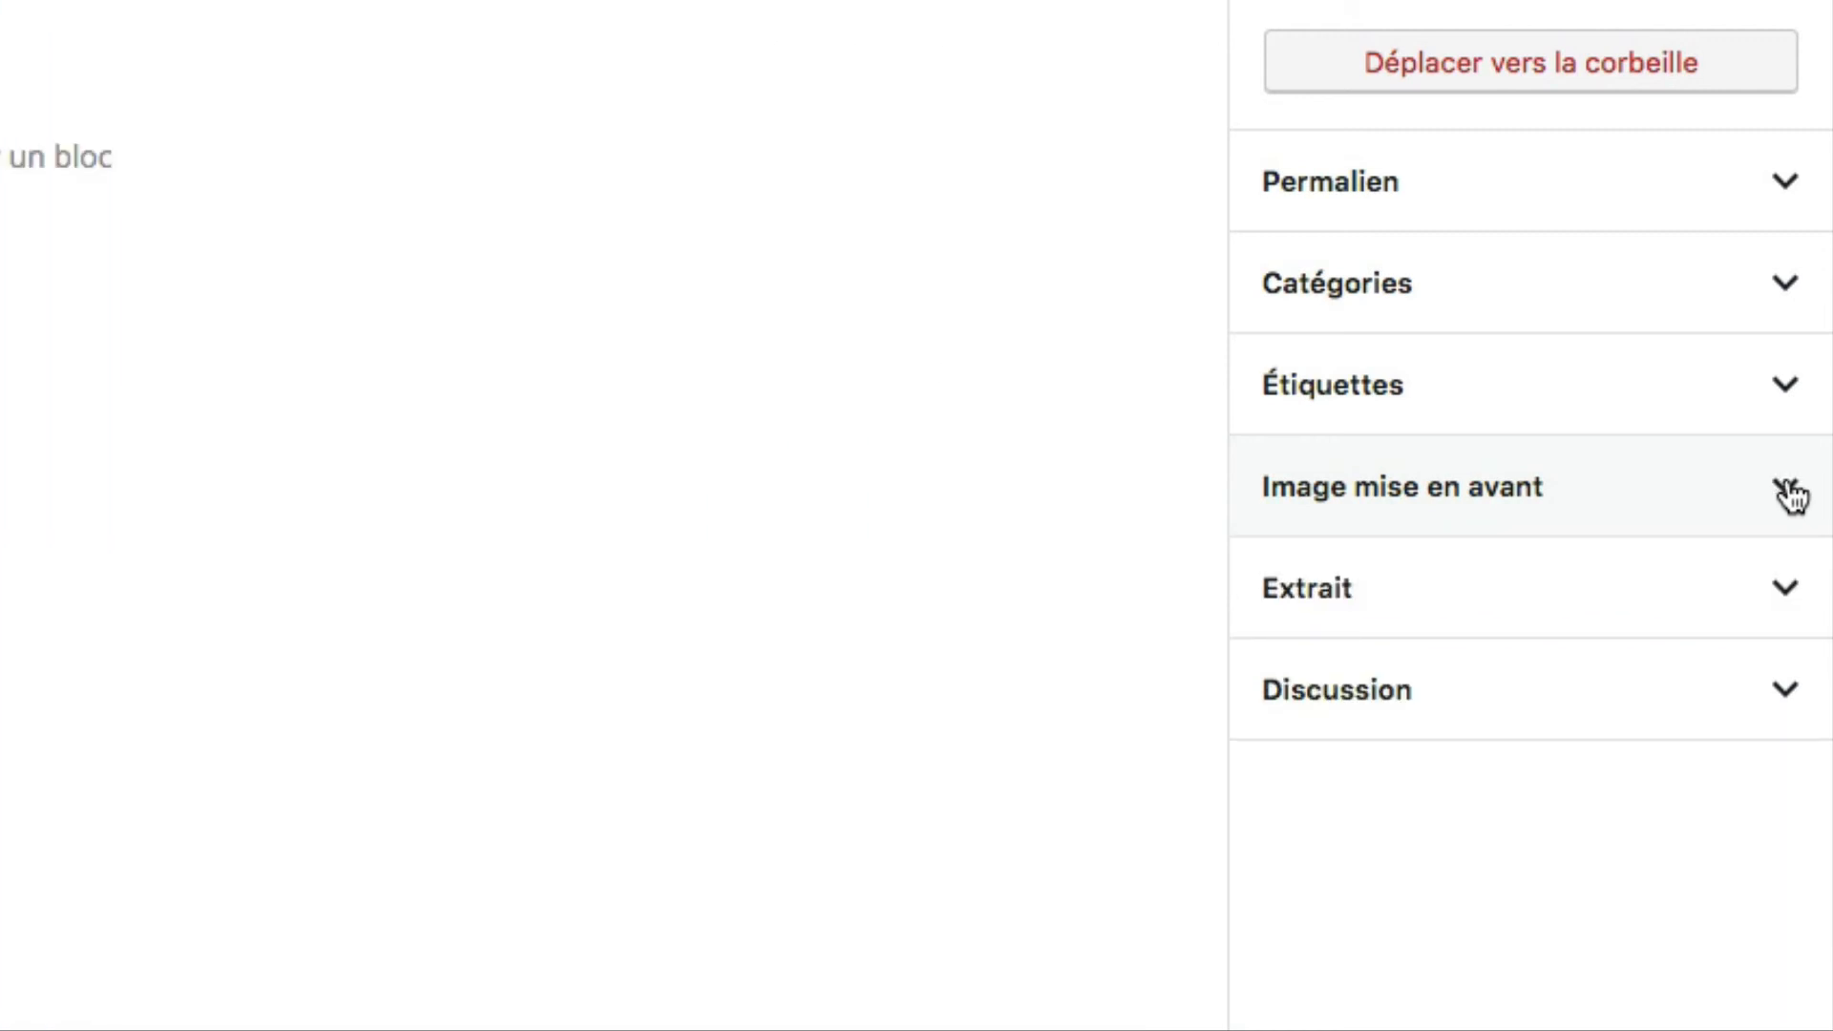
click(1788, 597)
scroll(1783, 594, down, 2)
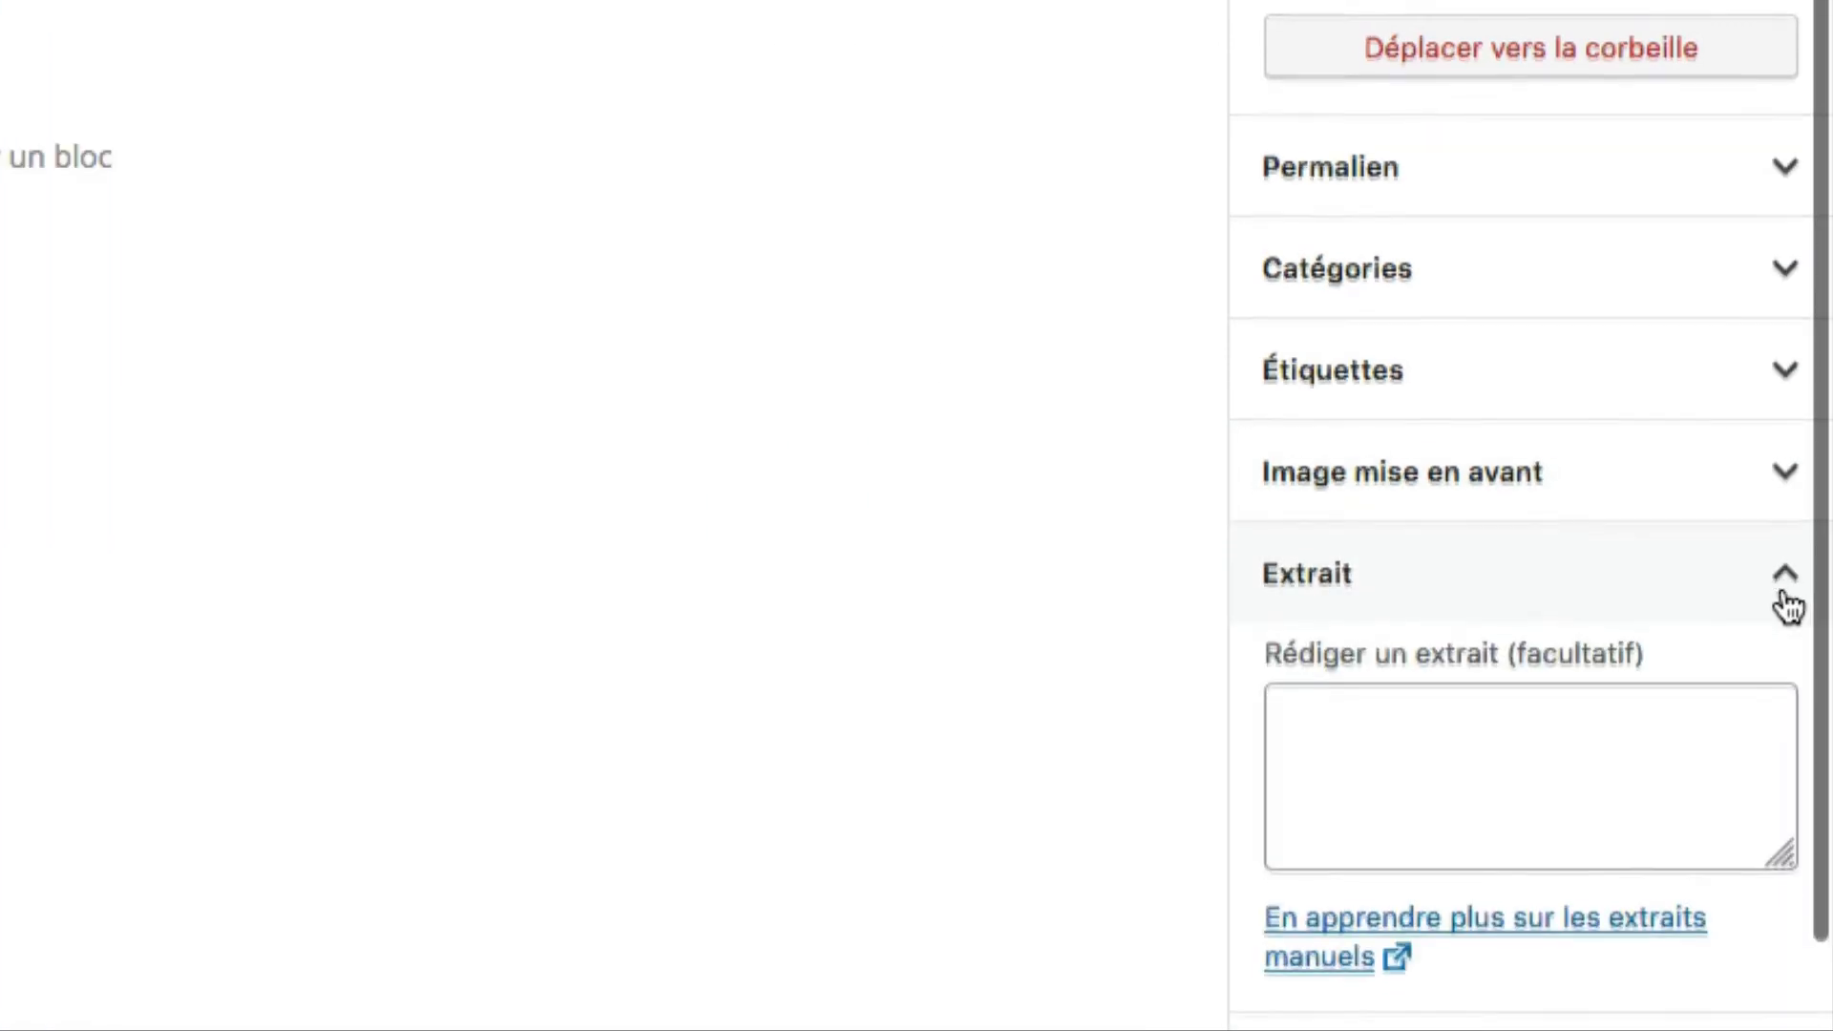